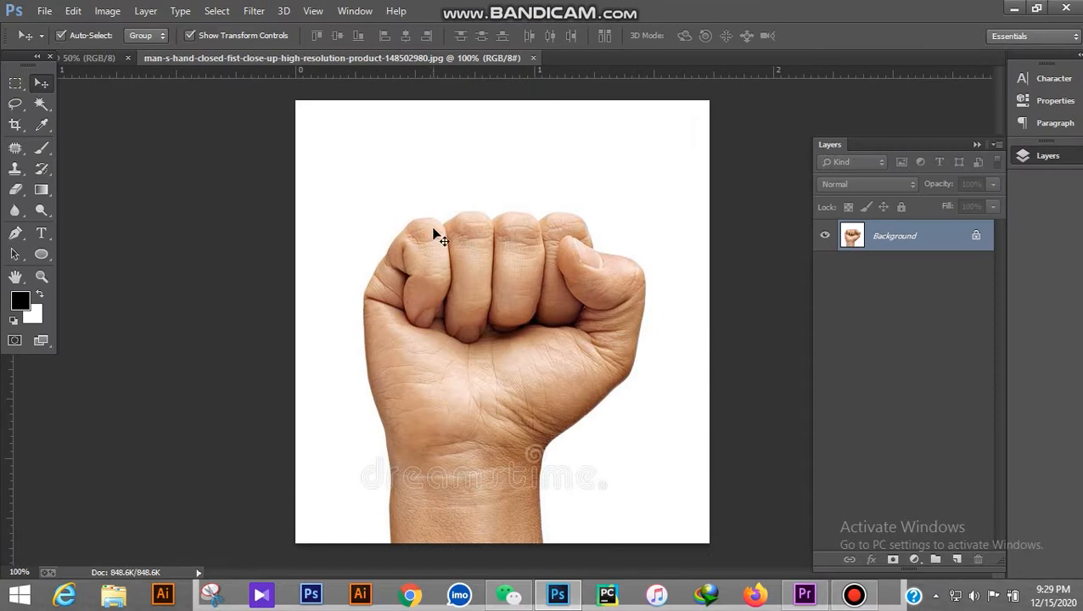
# - Unlock the fist photo's background layer and delete its white backdrop with the Magic Wand at tolerance 25, leaving nothing selected
pyautogui.scroll(1, 501, 359)
pyautogui.scroll(-2, 655, 291)
pyautogui.click(976, 237)
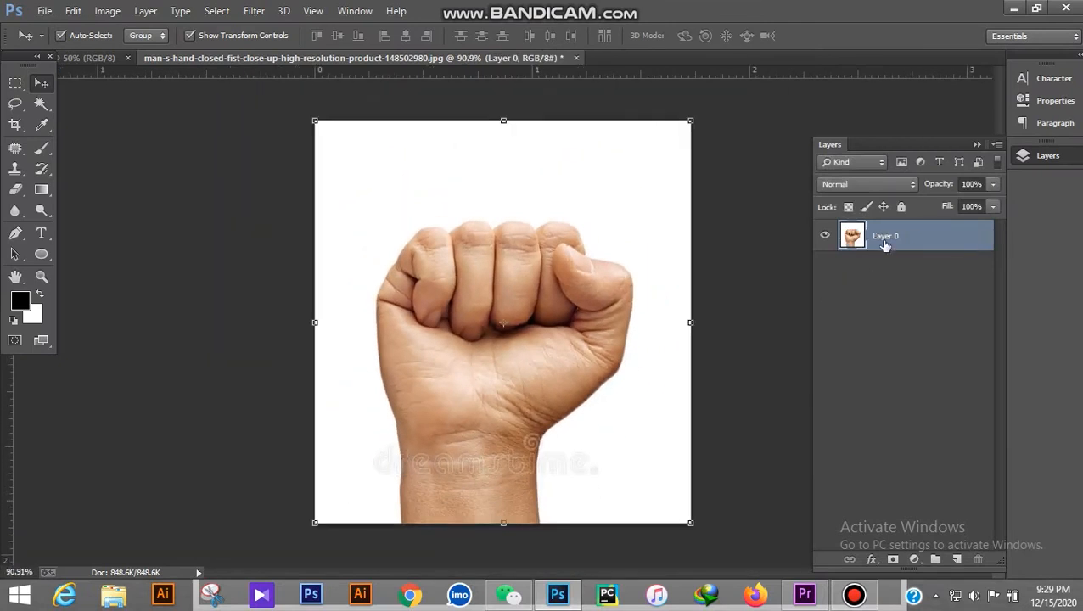
pyautogui.click(42, 103)
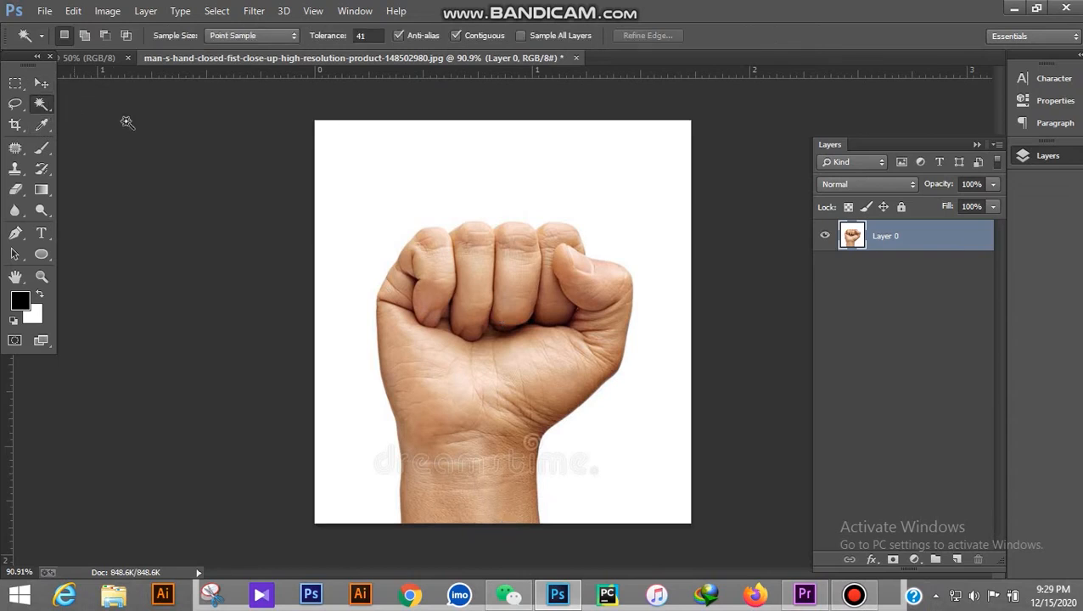
pyautogui.click(434, 147)
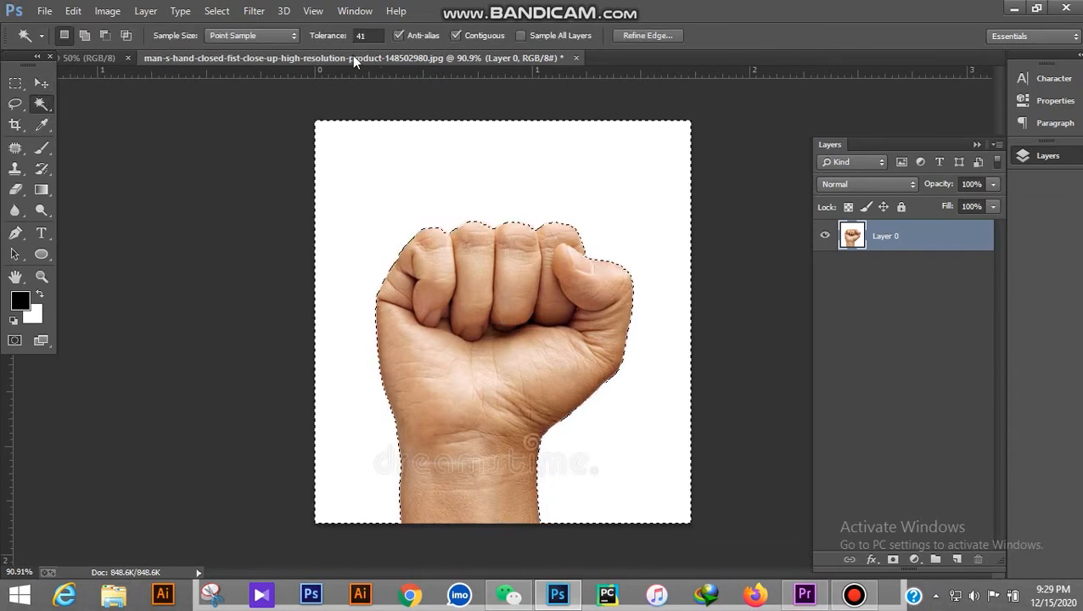
pyautogui.hotkey('ctrl', 'd')
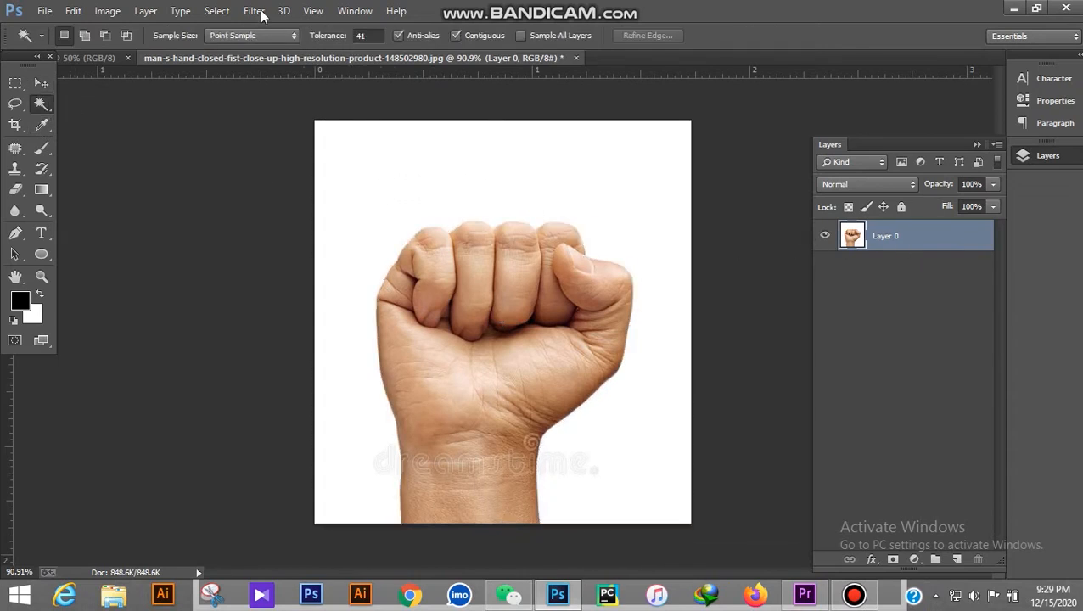
pyautogui.click(471, 159)
pyautogui.press('Delete')
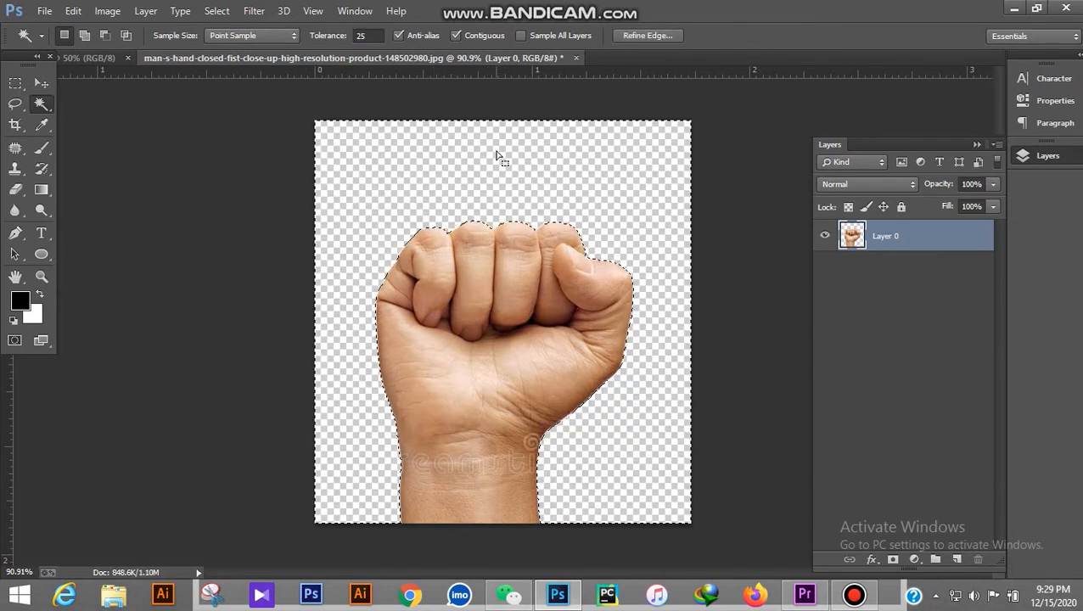
pyautogui.hotkey('ctrl', 'd')
pyautogui.click(45, 84)
pyautogui.click(128, 136)
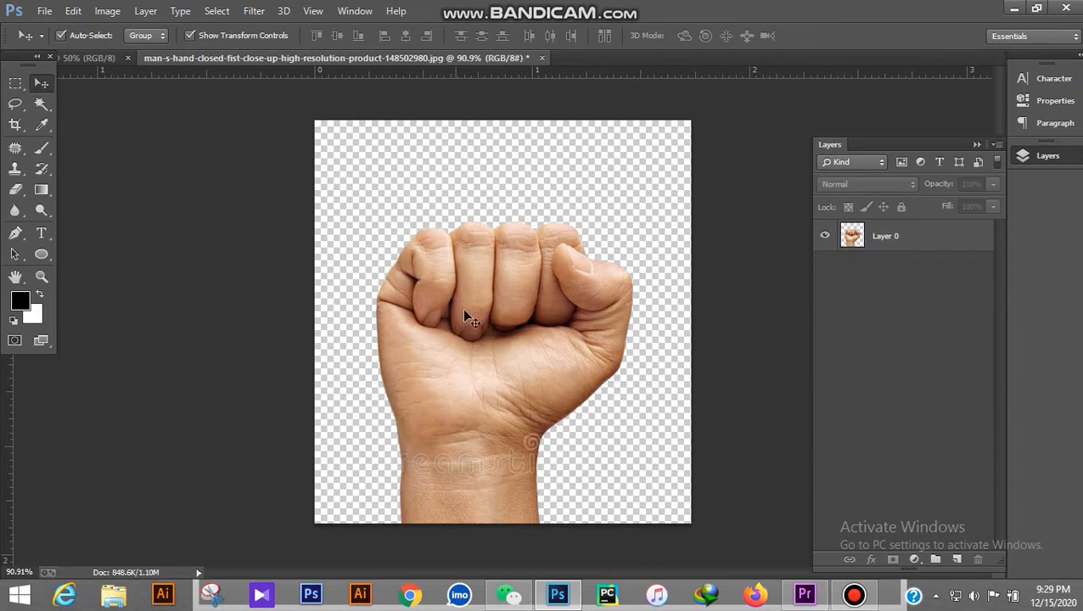
# - Bring the cut-out fist into the blank white document and transform it to about 123% scale, rotated 90° and flipped vertically
pyautogui.moveTo(461, 308)
pyautogui.mouseDown()
pyautogui.moveTo(437, 242)
pyautogui.moveTo(320, 138)
pyautogui.moveTo(77, 66)
pyautogui.moveTo(456, 273)
pyautogui.moveTo(482, 310)
pyautogui.mouseUp()
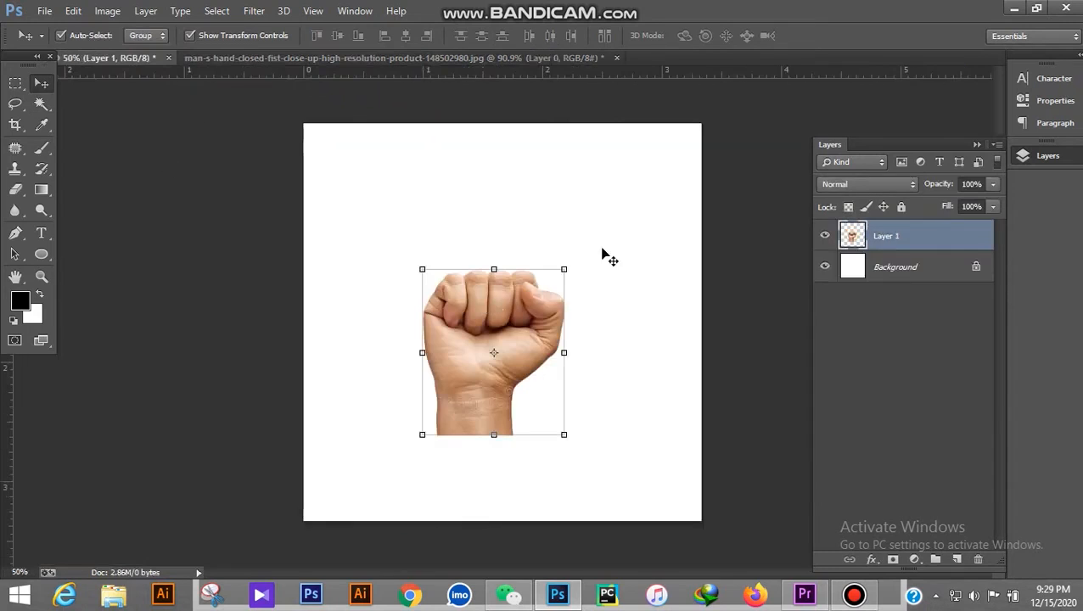
pyautogui.moveTo(573, 262); pyautogui.dragTo(588, 434)
pyautogui.moveTo(577, 282); pyautogui.dragTo(532, 263)
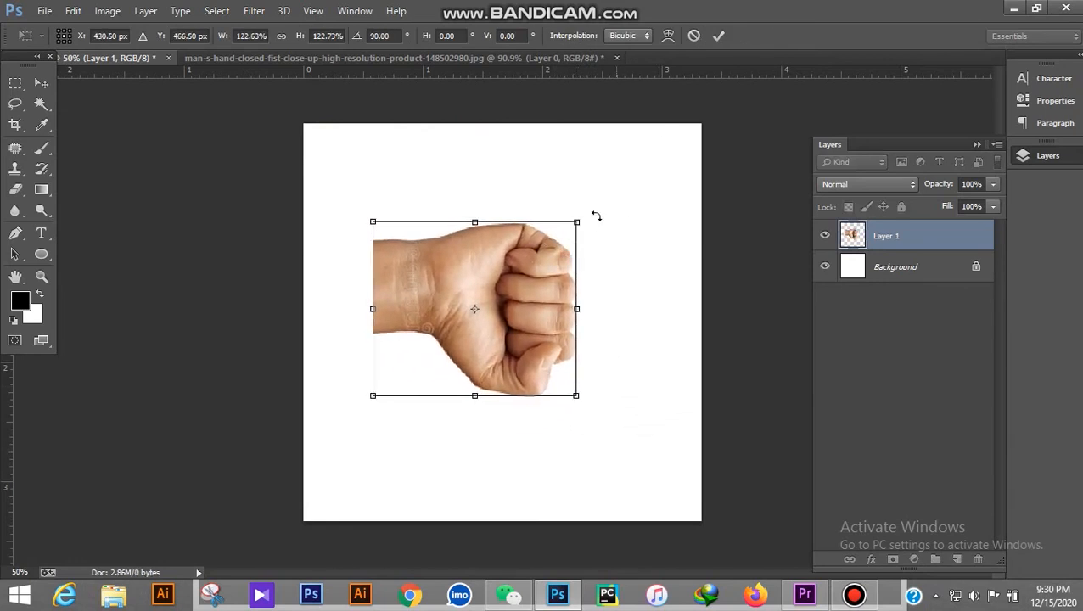
pyautogui.rightClick(544, 281)
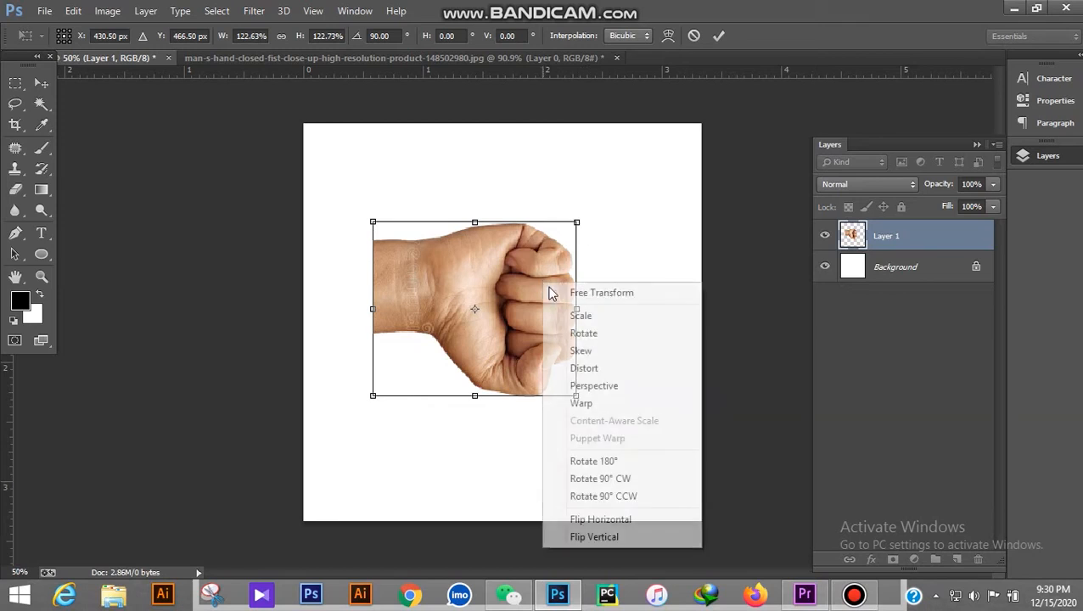
pyautogui.click(606, 537)
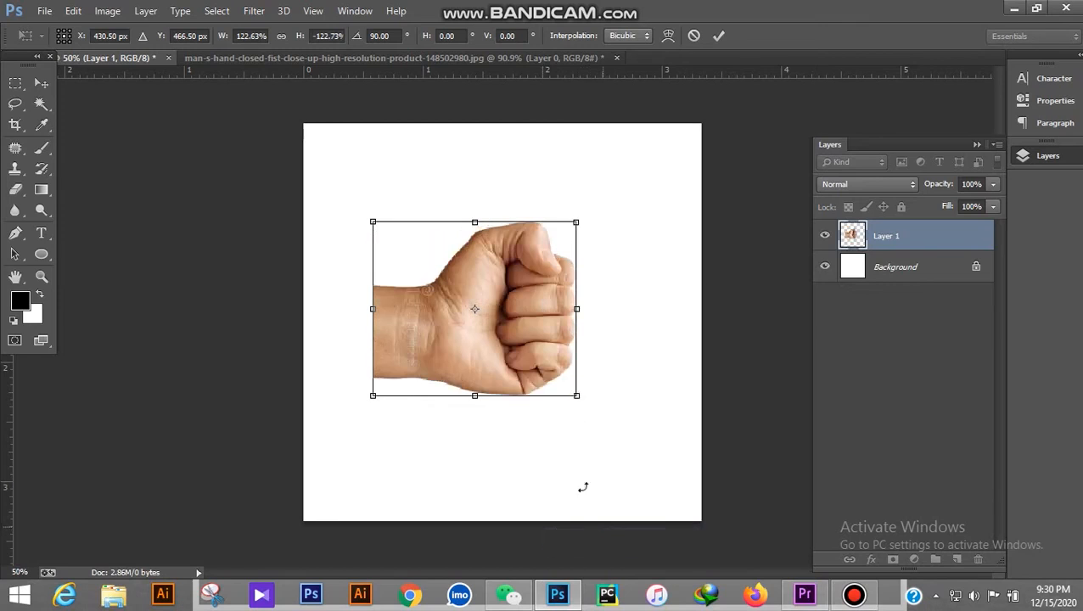
pyautogui.click(718, 38)
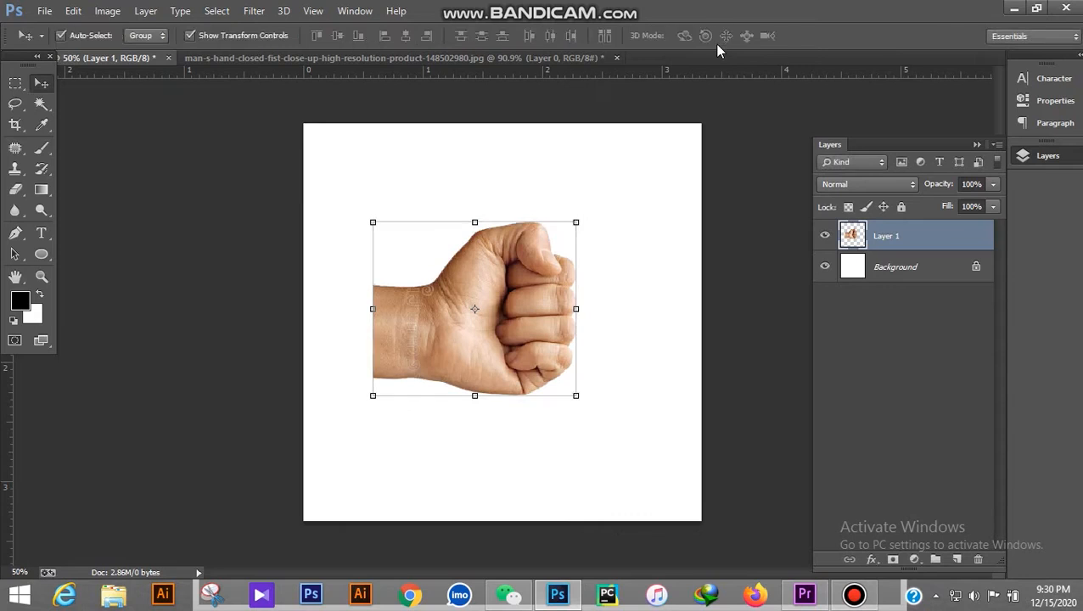
# - Move the fist slightly right and down on the white canvas and deselect its layer
pyautogui.click(754, 224)
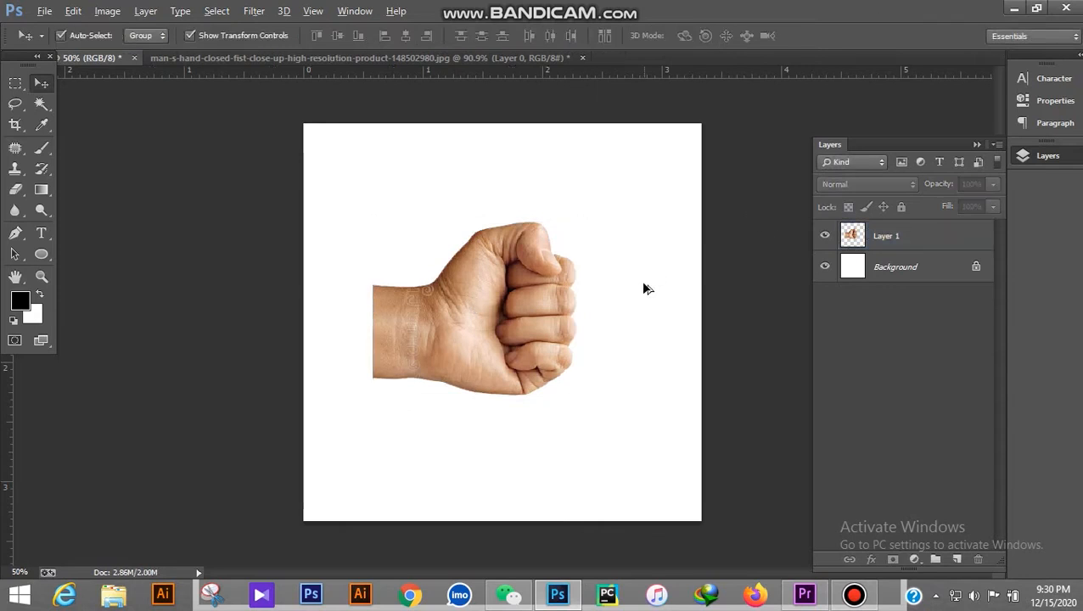
pyautogui.scroll(3, 638, 290)
pyautogui.scroll(-2, 624, 298)
pyautogui.moveTo(525, 319); pyautogui.dragTo(562, 334)
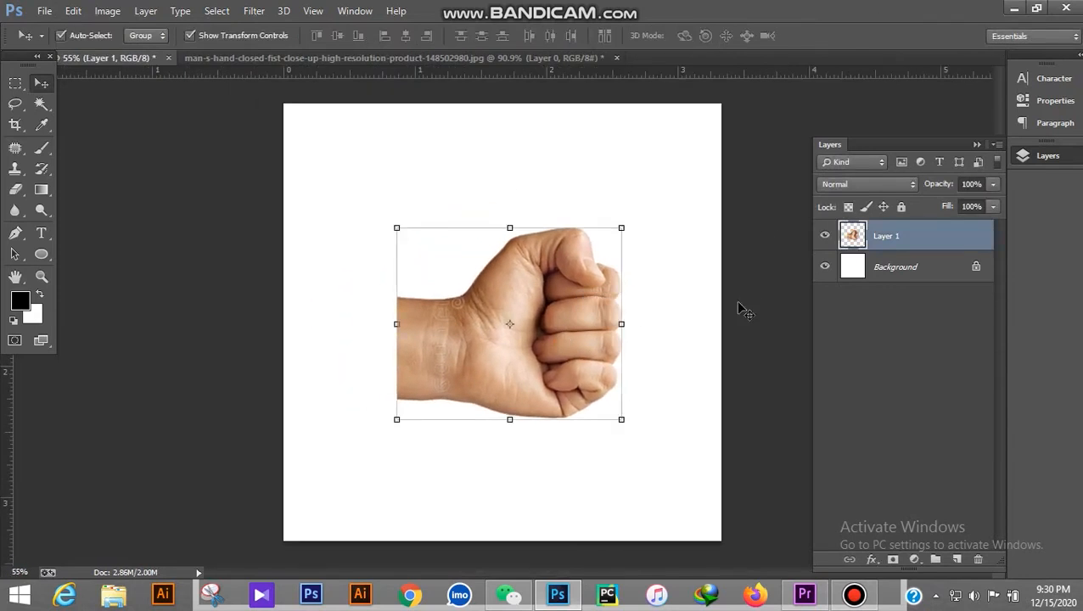
pyautogui.click(372, 161)
# - Open the woman's profile portrait Untitled-2.jpg
pyautogui.click(48, 10)
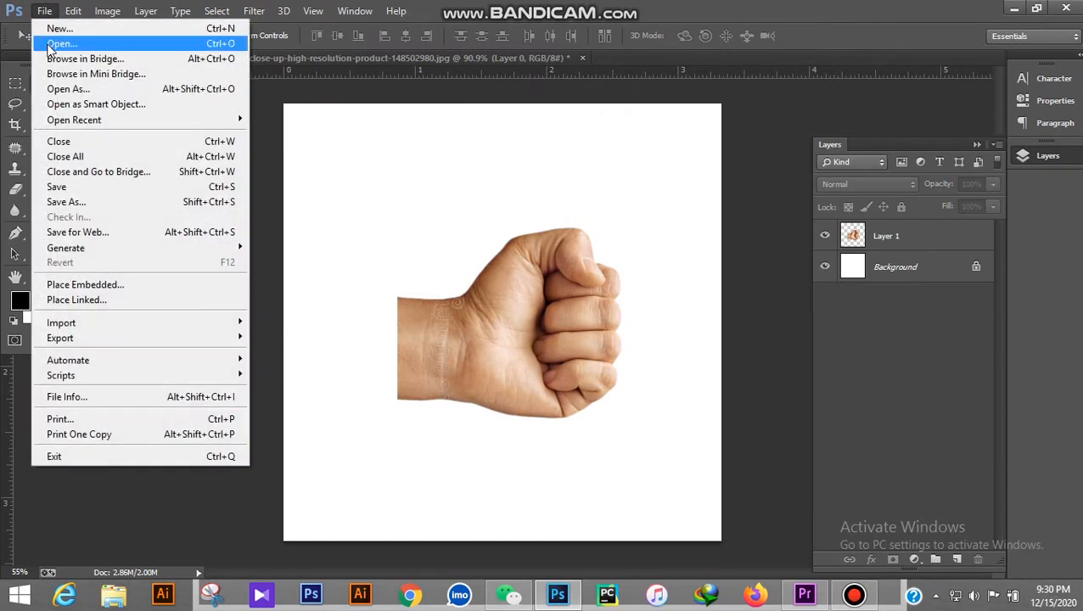
pyautogui.click(51, 42)
pyautogui.doubleClick(367, 140)
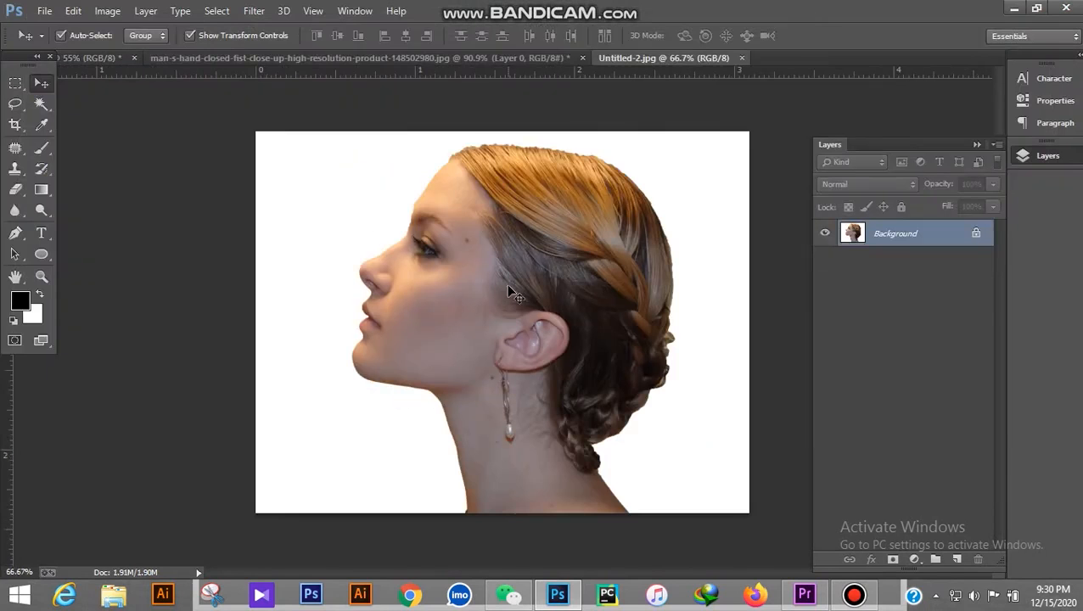
# - Unlock the portrait's background layer, delete its white backdrop with the Magic Wand at tolerance 25 and clear the selection
pyautogui.click(976, 235)
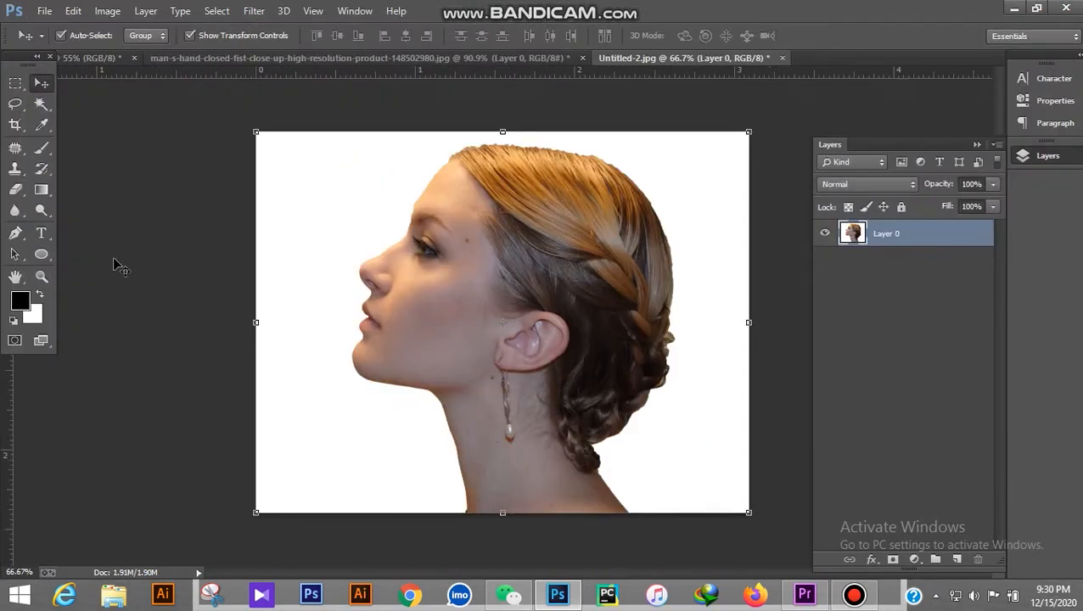
pyautogui.click(42, 103)
pyautogui.click(298, 188)
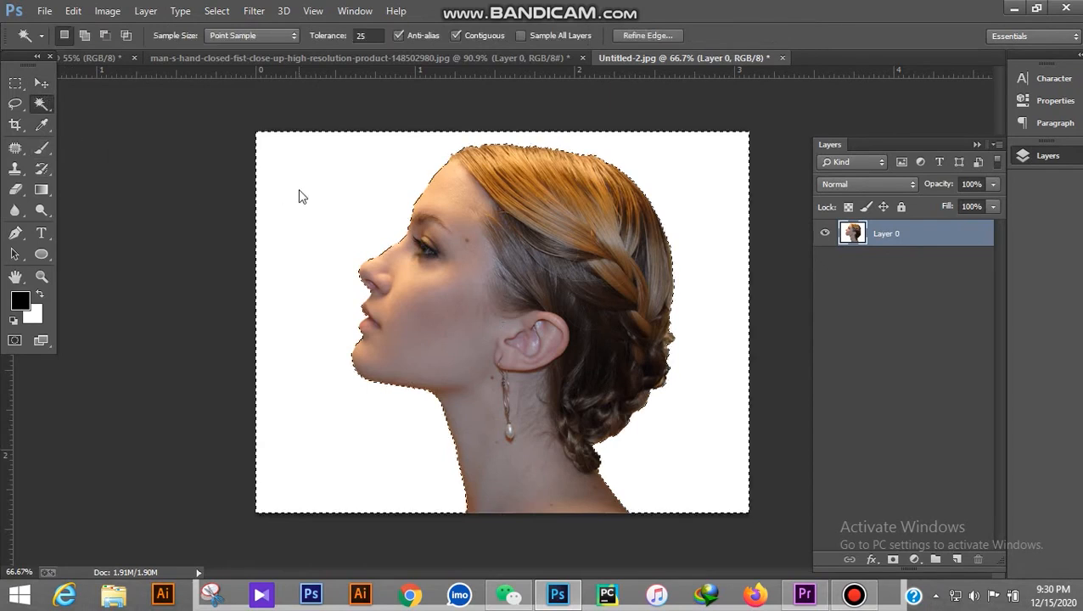
pyautogui.press('Delete')
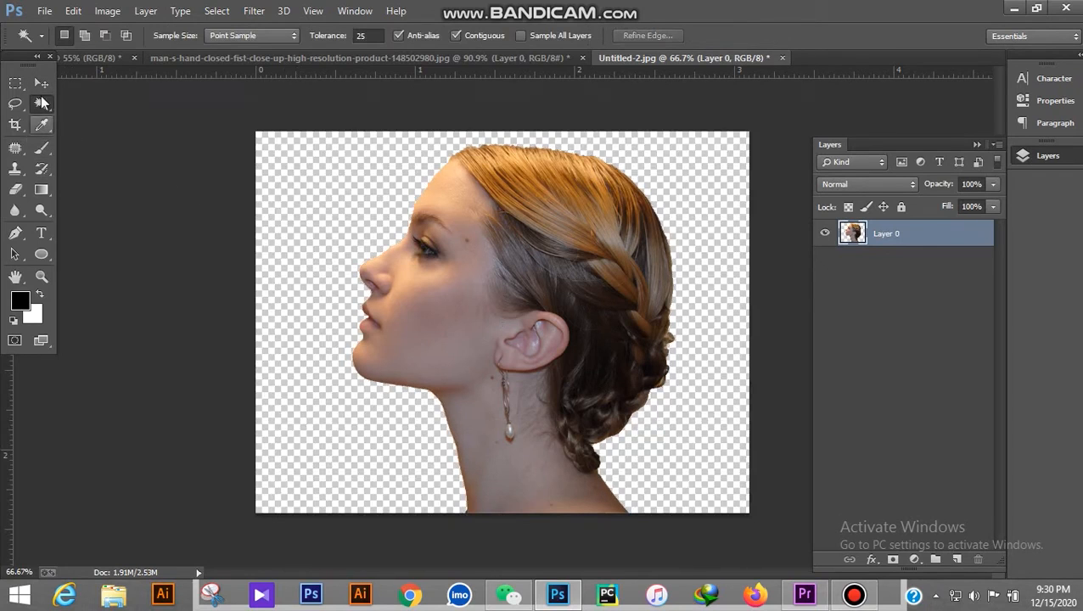
pyautogui.click(42, 84)
pyautogui.hotkey('ctrl', 'd')
# - Bring the cut-out woman's head into the fist document above the fist and set its layer opacity to 75%
pyautogui.moveTo(456, 245); pyautogui.dragTo(522, 299)
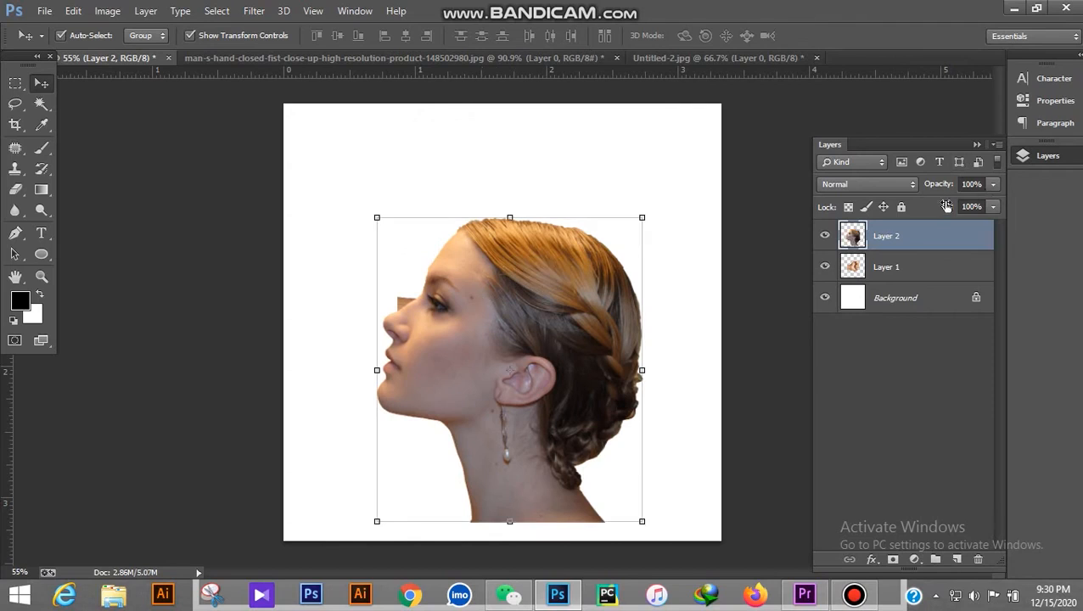
pyautogui.moveTo(919, 187); pyautogui.dragTo(923, 186)
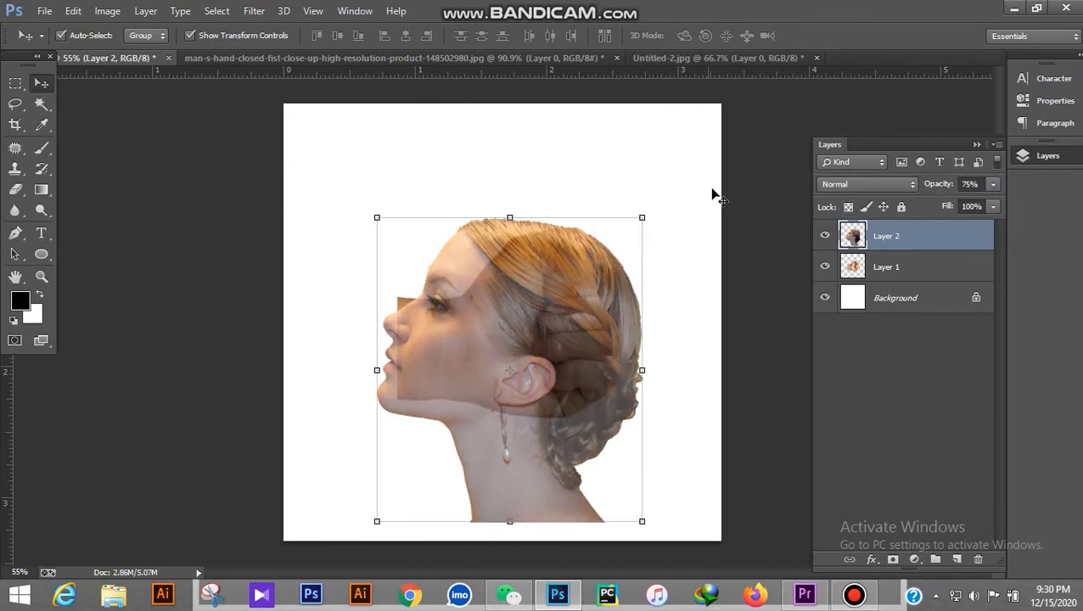
pyautogui.click(634, 235)
# - Scale the head to about 89%, rotate it slightly counterclockwise and position it so its outline overlaps the fist
pyautogui.scroll(3, 556, 324)
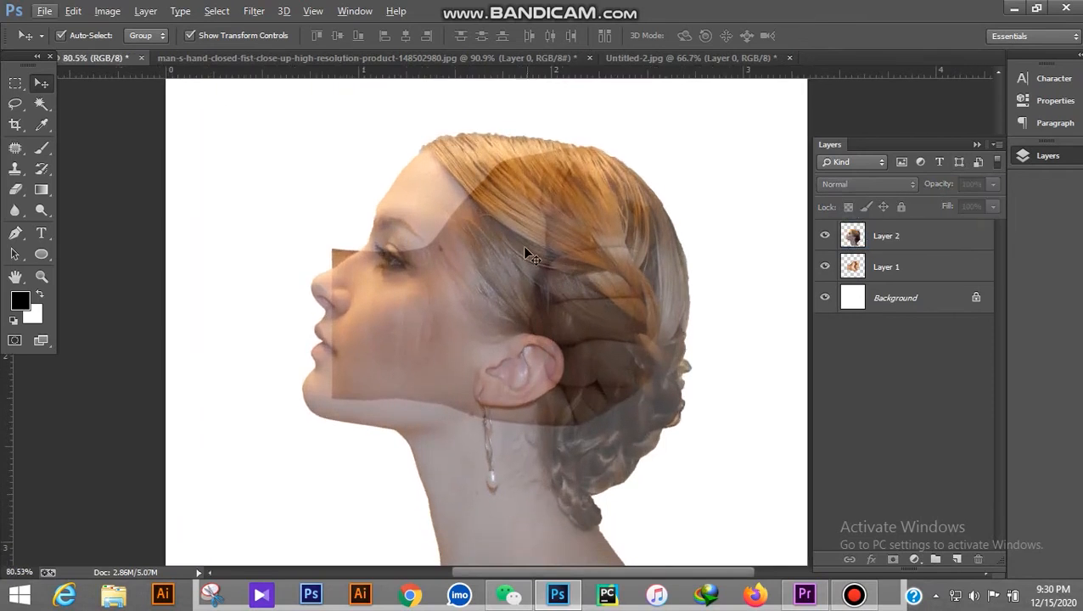
pyautogui.click(495, 234)
pyautogui.moveTo(298, 133); pyautogui.dragTo(346, 176)
pyautogui.moveTo(459, 288); pyautogui.dragTo(512, 272)
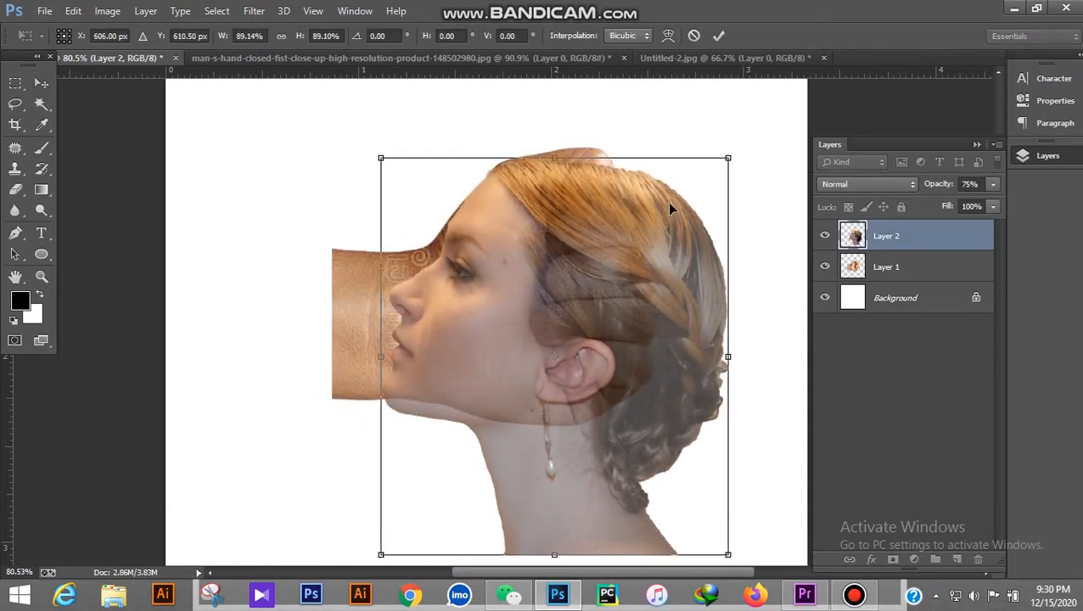
pyautogui.moveTo(738, 148); pyautogui.dragTo(713, 126)
pyautogui.moveTo(537, 238)
pyautogui.mouseDown()
pyautogui.moveTo(544, 211)
pyautogui.moveTo(540, 224)
pyautogui.mouseUp()
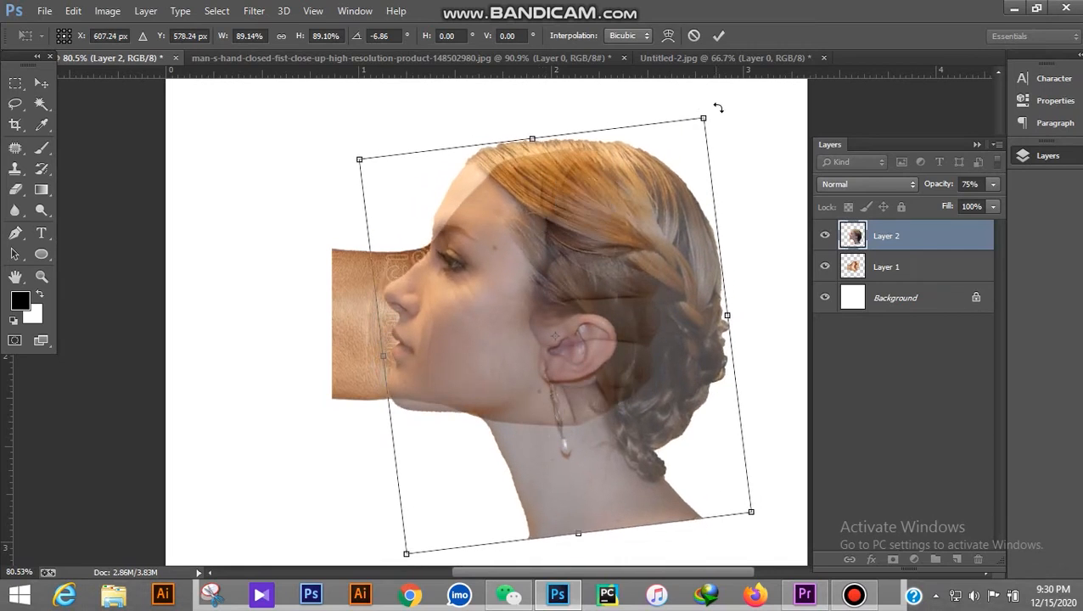
pyautogui.moveTo(716, 106); pyautogui.dragTo(721, 111)
pyautogui.click(718, 35)
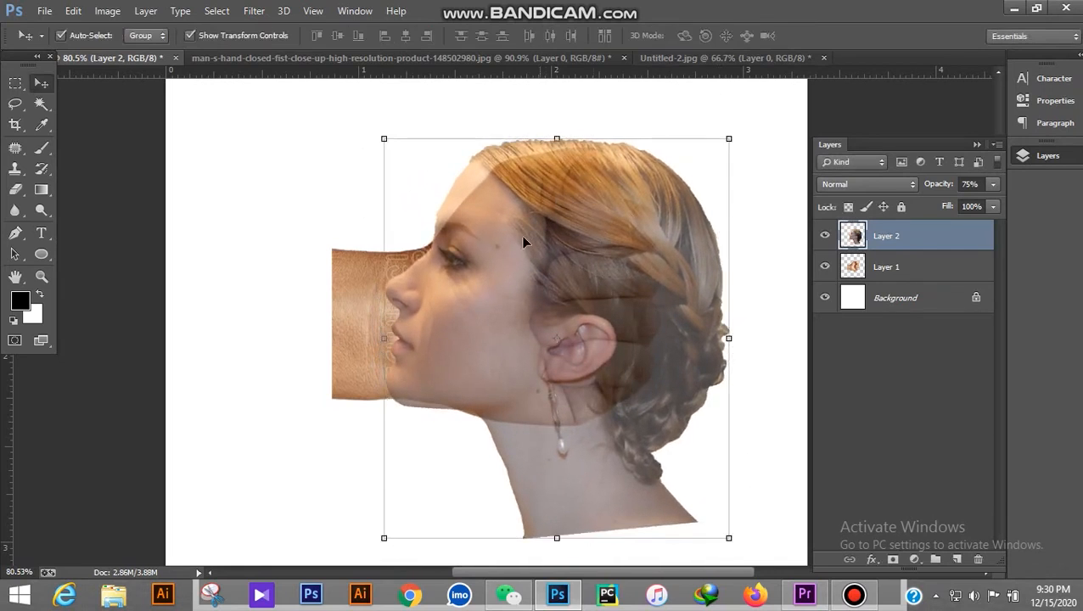
# - Fine-tune the head's alignment over the fist by rotating it about -0.34° and nudging it right and slightly down
pyautogui.moveTo(747, 124); pyautogui.dragTo(744, 120)
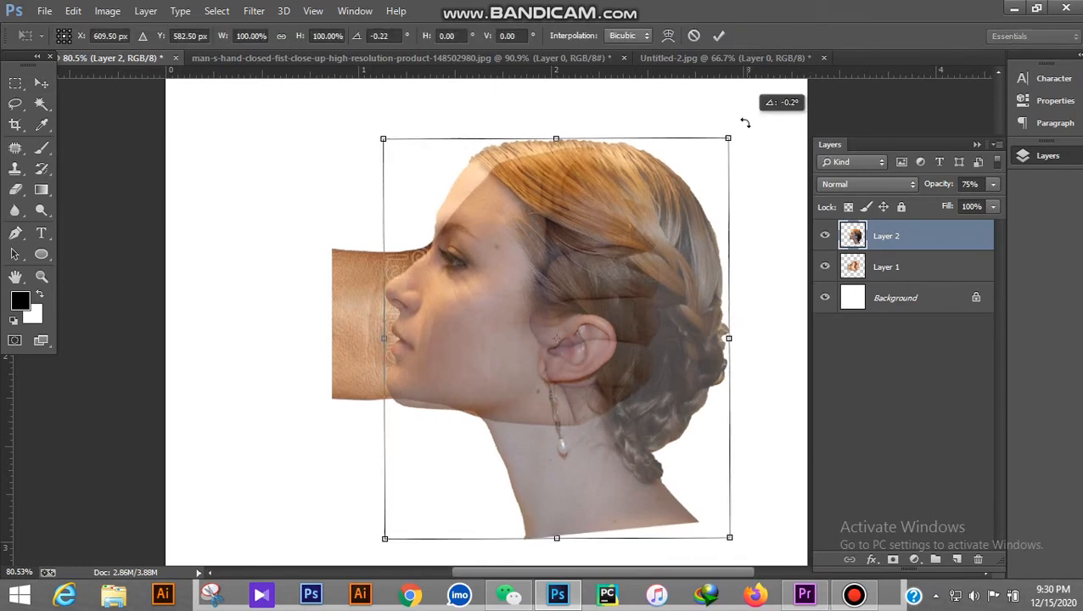
pyautogui.moveTo(582, 226)
pyautogui.mouseDown()
pyautogui.moveTo(580, 236)
pyautogui.moveTo(586, 227)
pyautogui.mouseUp()
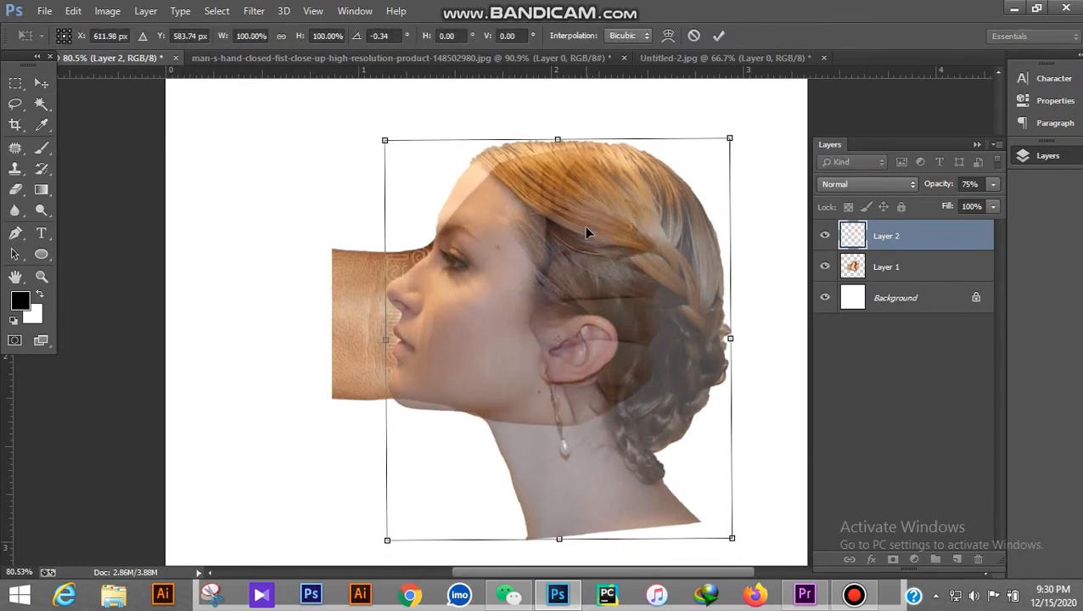
pyautogui.press('Down')
pyautogui.press('Down')
pyautogui.press('Down')
pyautogui.hotkey('shift', 'Right')
pyautogui.hotkey('shift', 'Right')
pyautogui.hotkey('shift', 'Right')
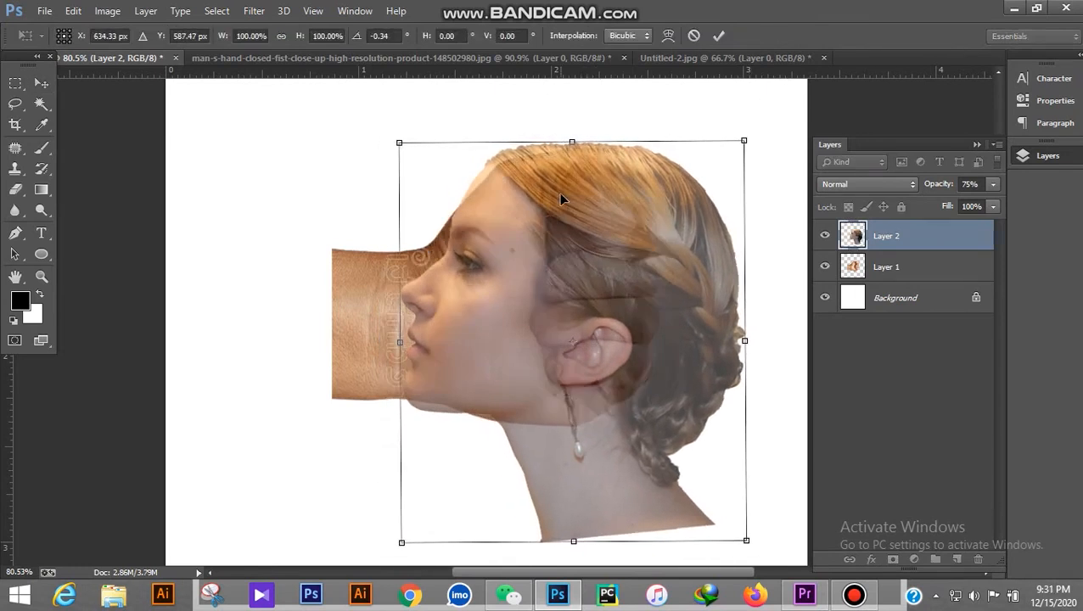
pyautogui.press('Right')
pyautogui.press('Right')
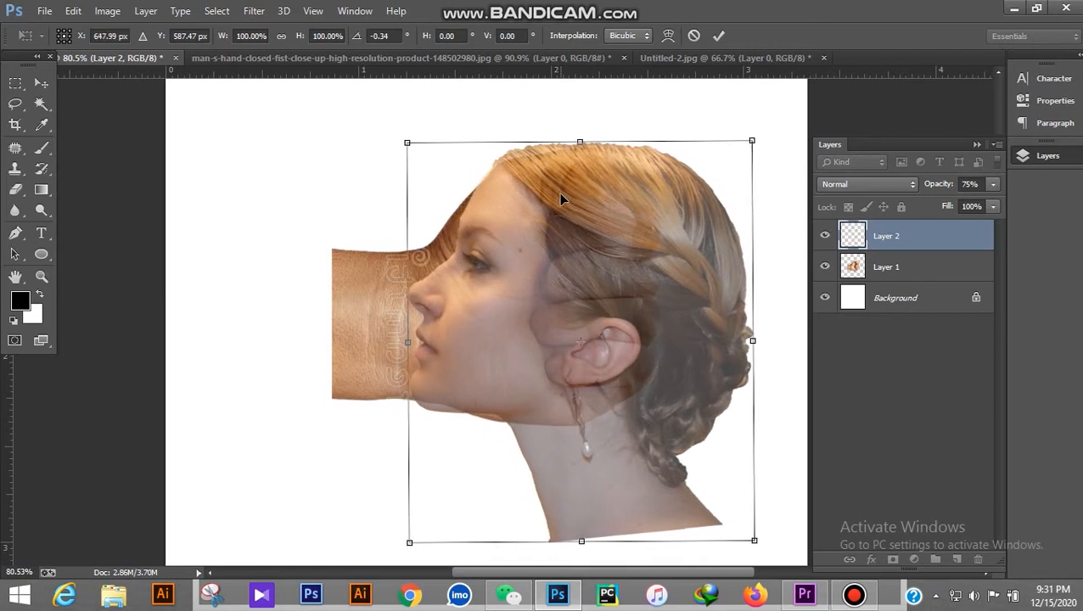
pyautogui.press('Left')
pyautogui.press('Left')
pyautogui.press('Left')
pyautogui.press('Left')
pyautogui.press('Left')
pyautogui.press('Left')
pyautogui.press('Left')
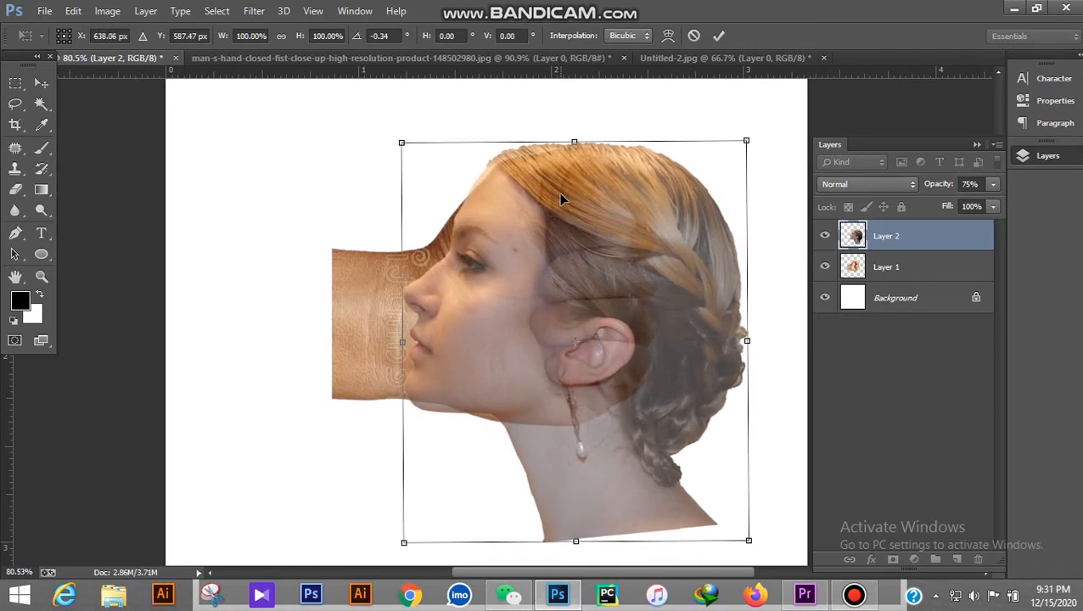
pyautogui.click(718, 36)
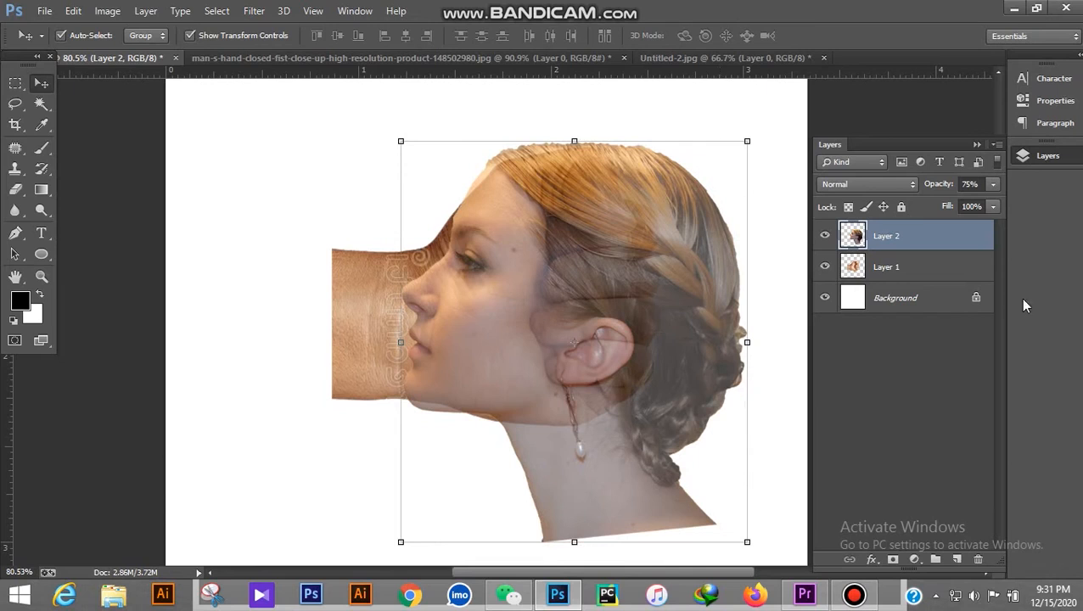
# - Set the head layer's opacity to 100% and brighten it with a Curves point at input 112, output 122
pyautogui.moveTo(932, 188); pyautogui.dragTo(1002, 185)
pyautogui.scroll(-3, 342, 312)
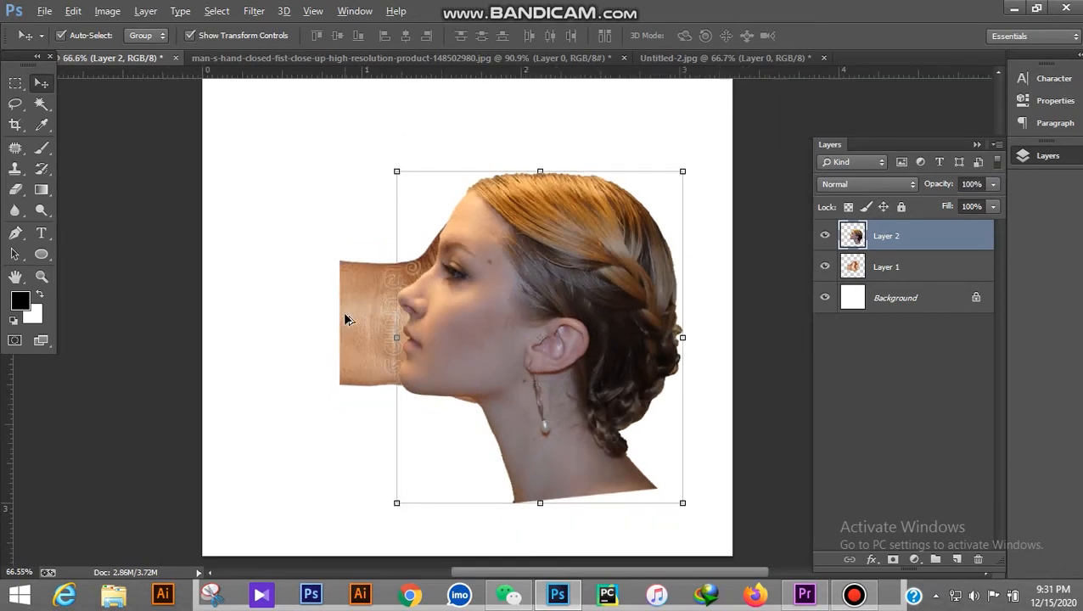
pyautogui.click(113, 15)
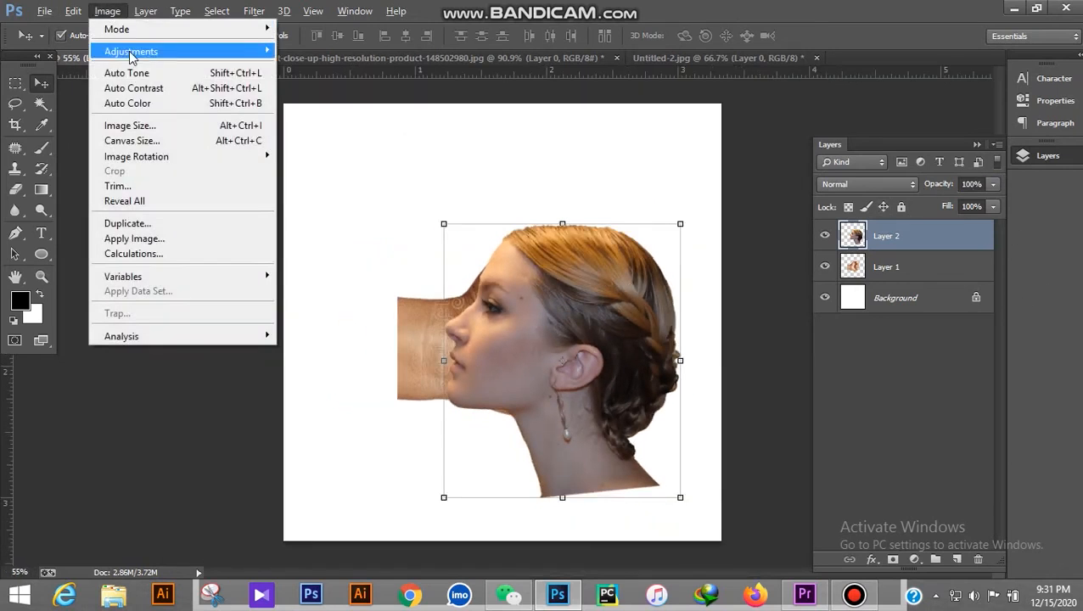
pyautogui.moveTo(152, 53)
pyautogui.click(304, 81)
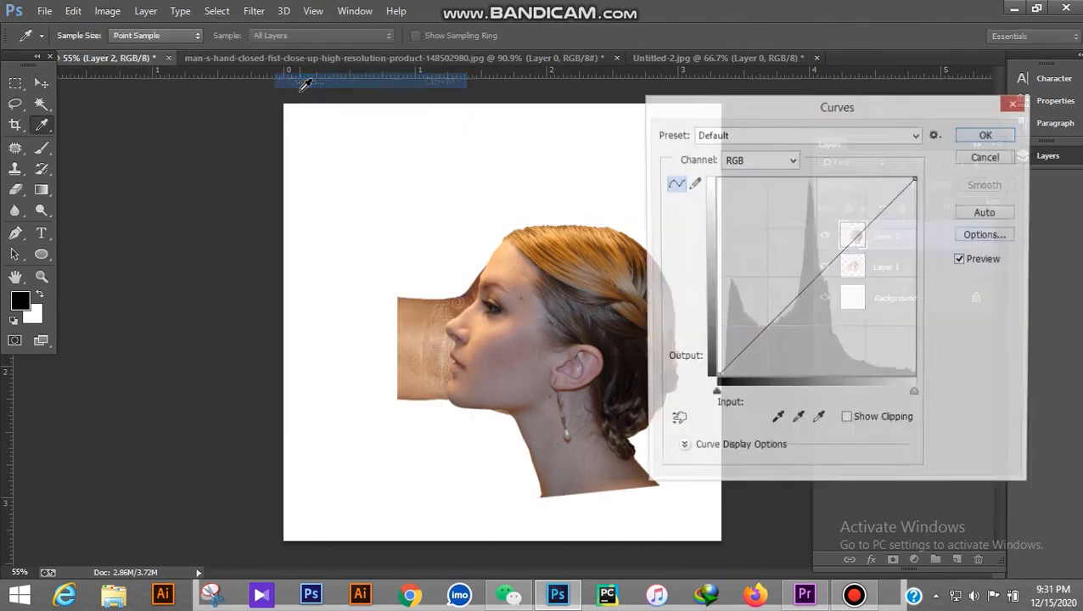
pyautogui.moveTo(813, 274)
pyautogui.mouseDown()
pyautogui.moveTo(795, 277)
pyautogui.moveTo(803, 282)
pyautogui.mouseUp()
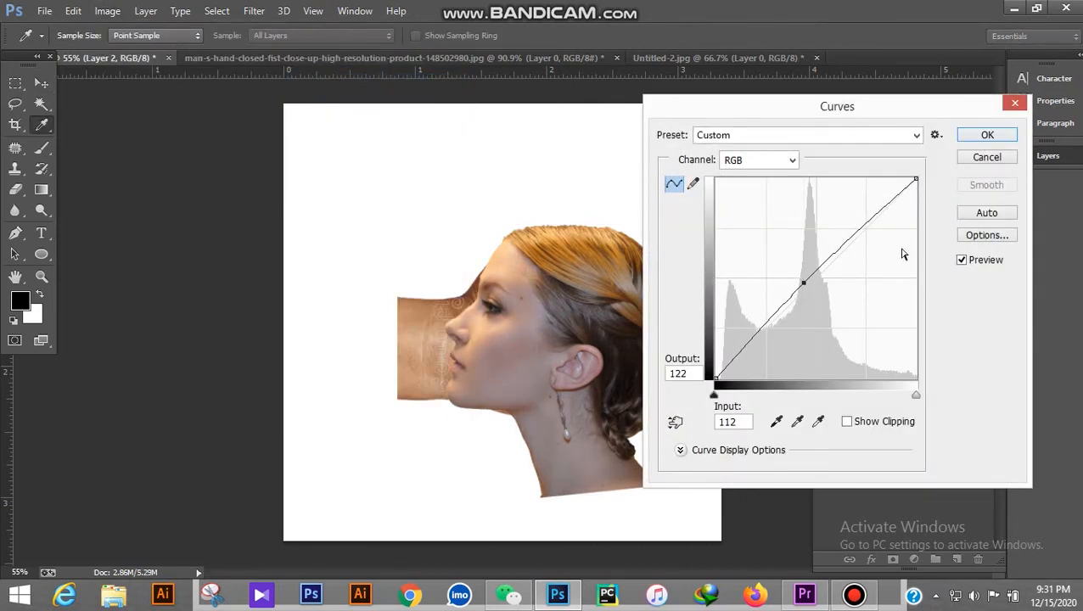
pyautogui.click(987, 136)
pyautogui.press('v')
pyautogui.scroll(1, 575, 330)
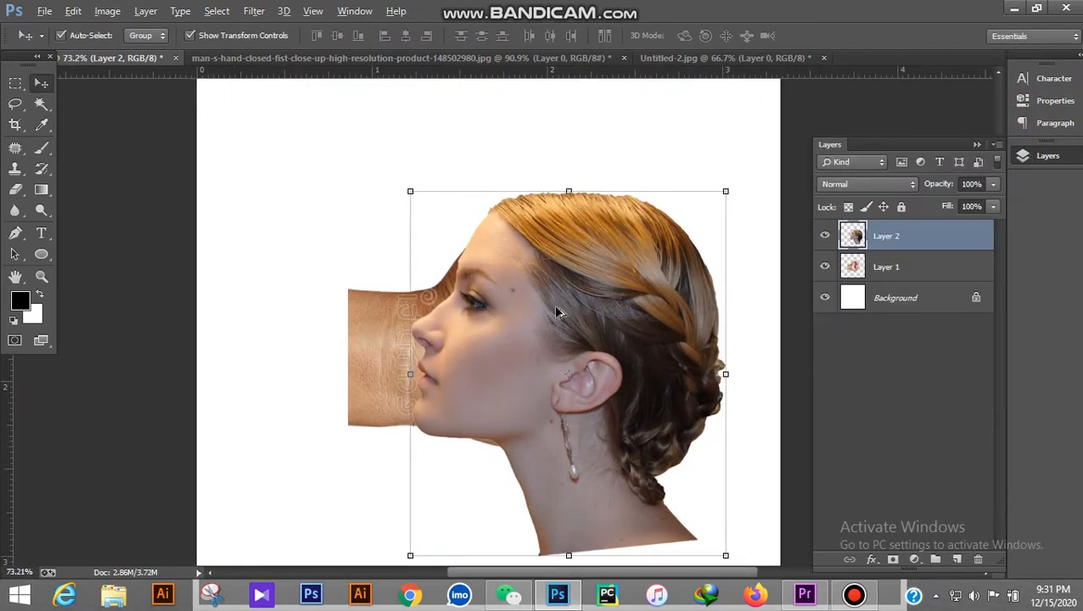
# - Warm the head layer with the Camera Raw Filter using Temperature +17 and a slight exposure increase
pyautogui.click(254, 11)
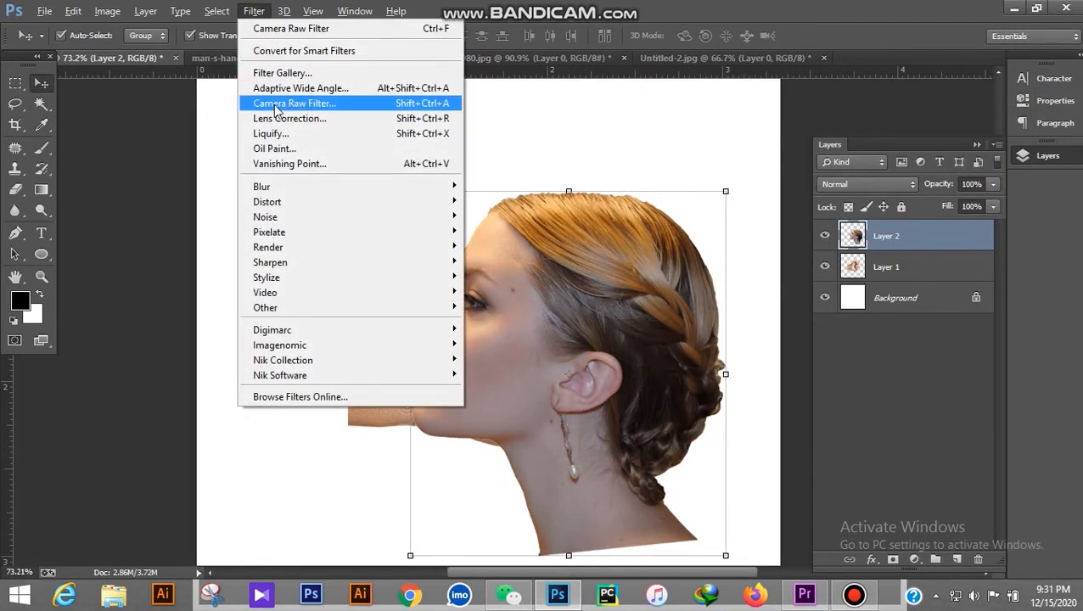
pyautogui.click(290, 104)
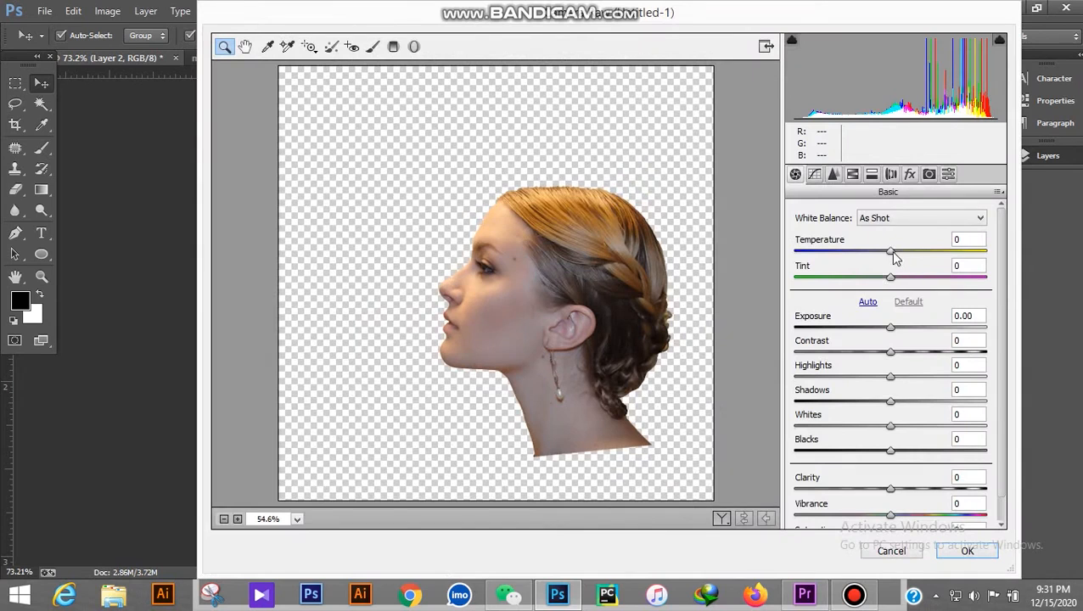
pyautogui.moveTo(890, 251); pyautogui.dragTo(905, 250)
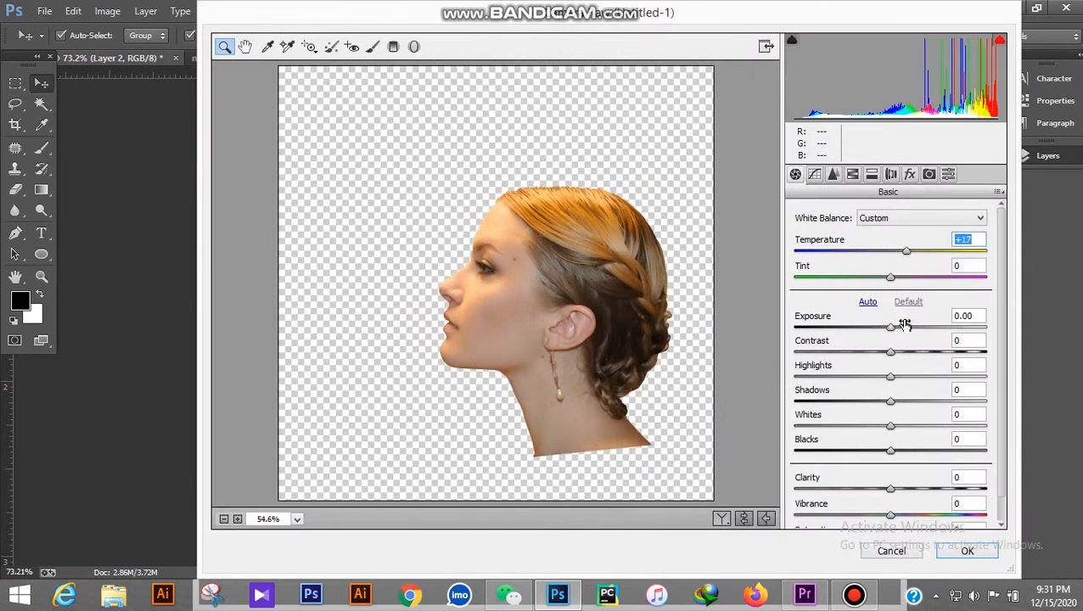
pyautogui.moveTo(891, 326); pyautogui.dragTo(894, 326)
pyautogui.click(968, 551)
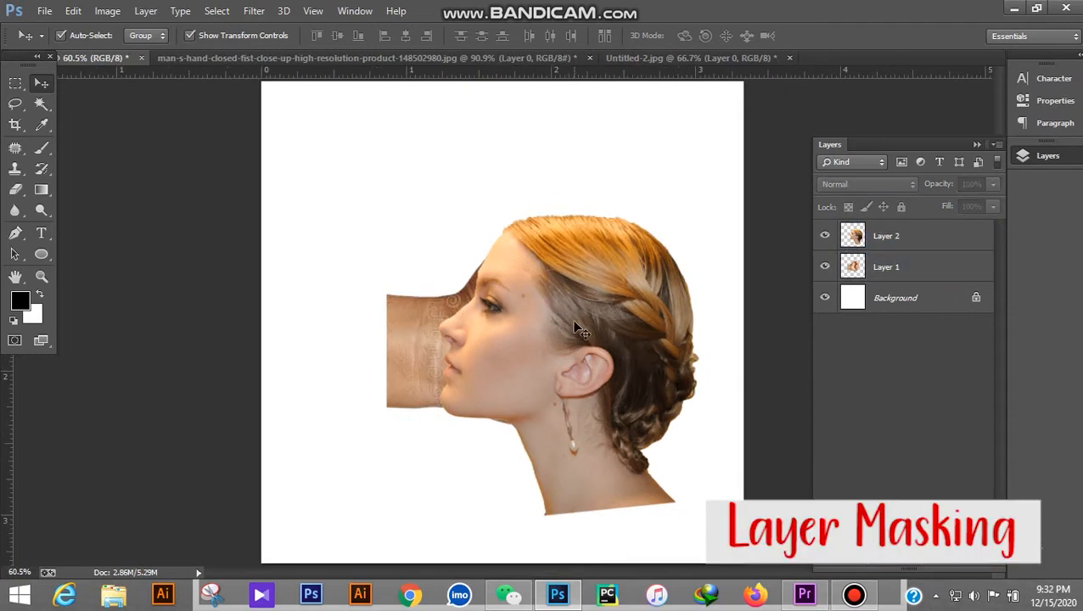
# - Add a layer mask to the fist layer and ready the Brush with black foreground and white background colours
pyautogui.click(632, 387)
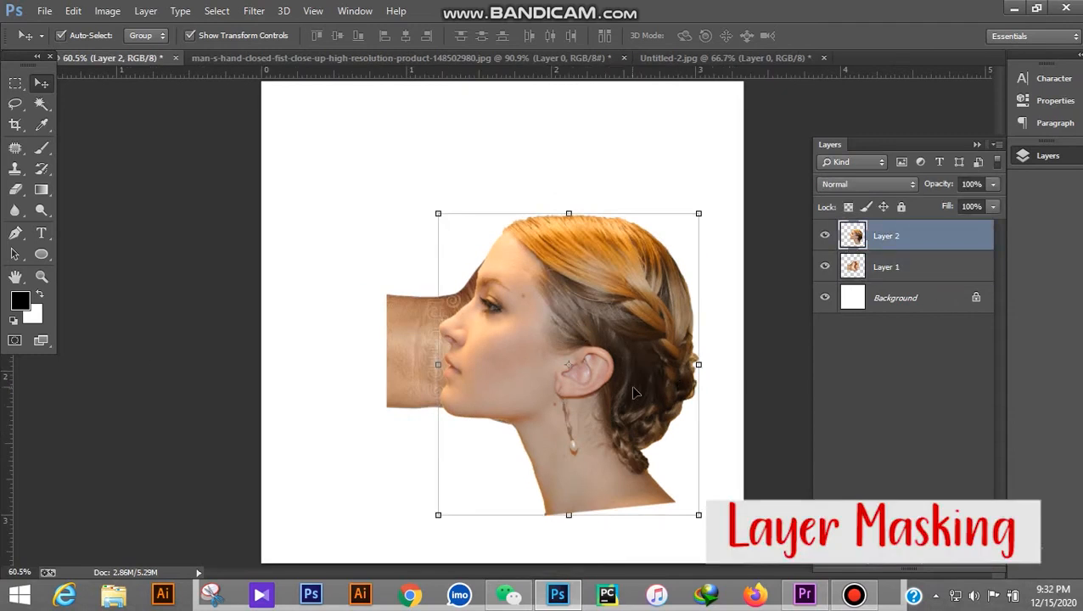
pyautogui.click(888, 268)
pyautogui.click(901, 566)
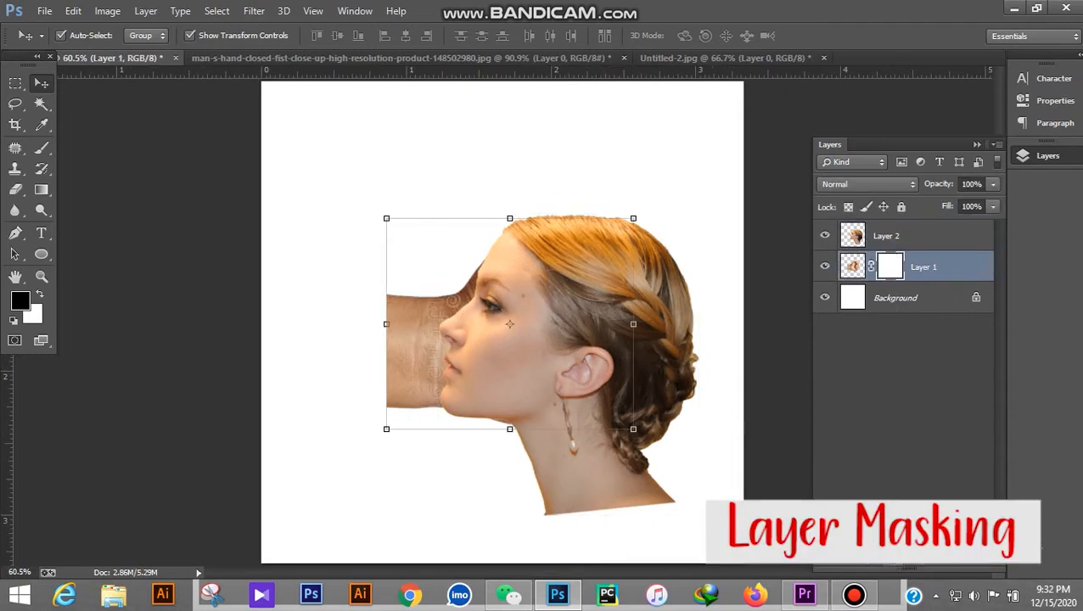
pyautogui.click(40, 156)
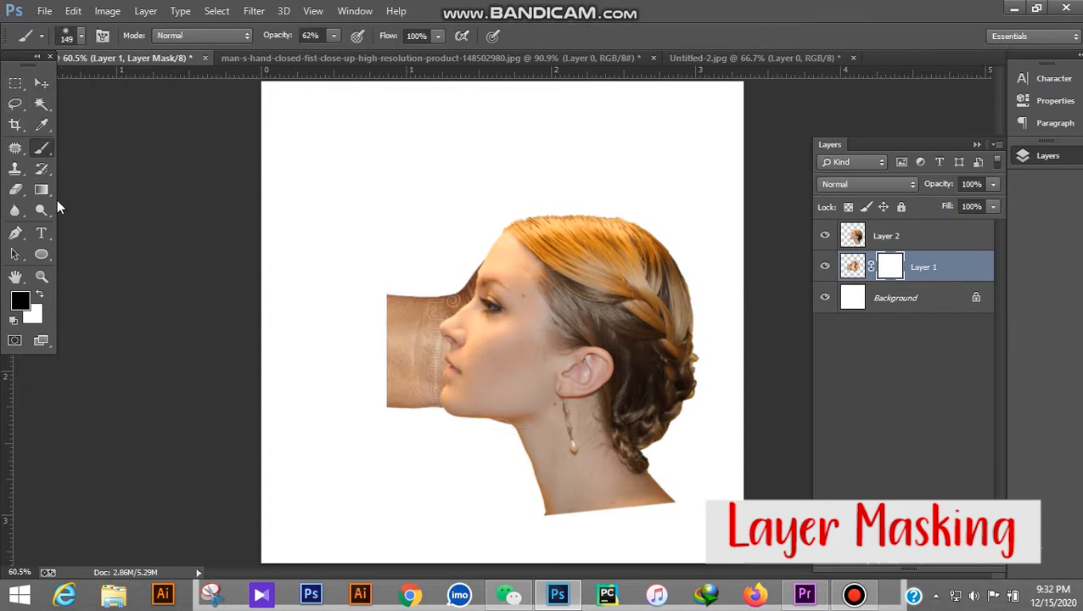
pyautogui.click(23, 303)
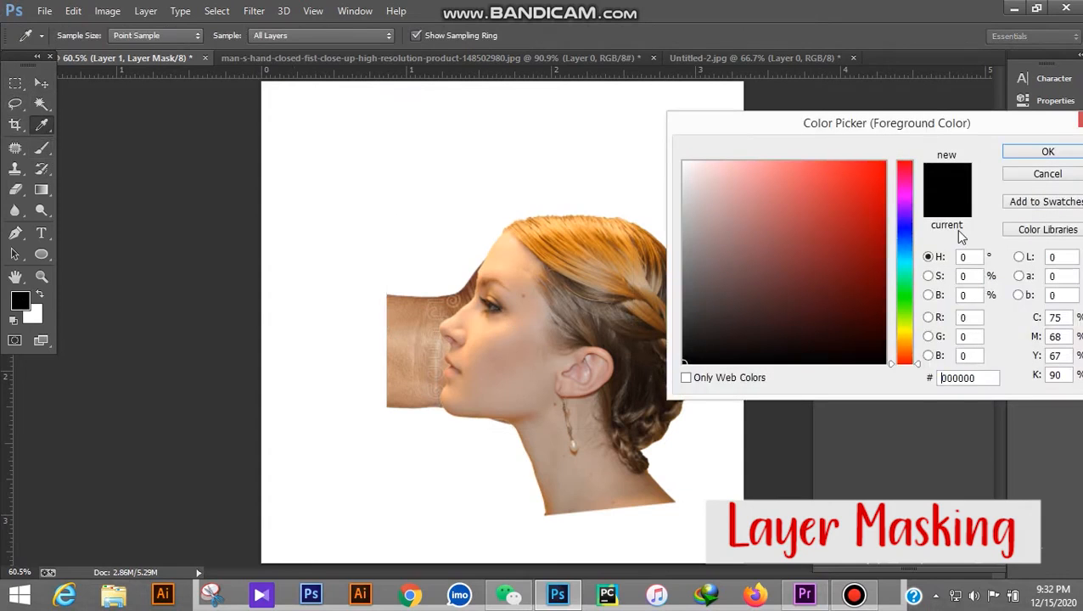
pyautogui.click(1046, 151)
pyautogui.click(34, 311)
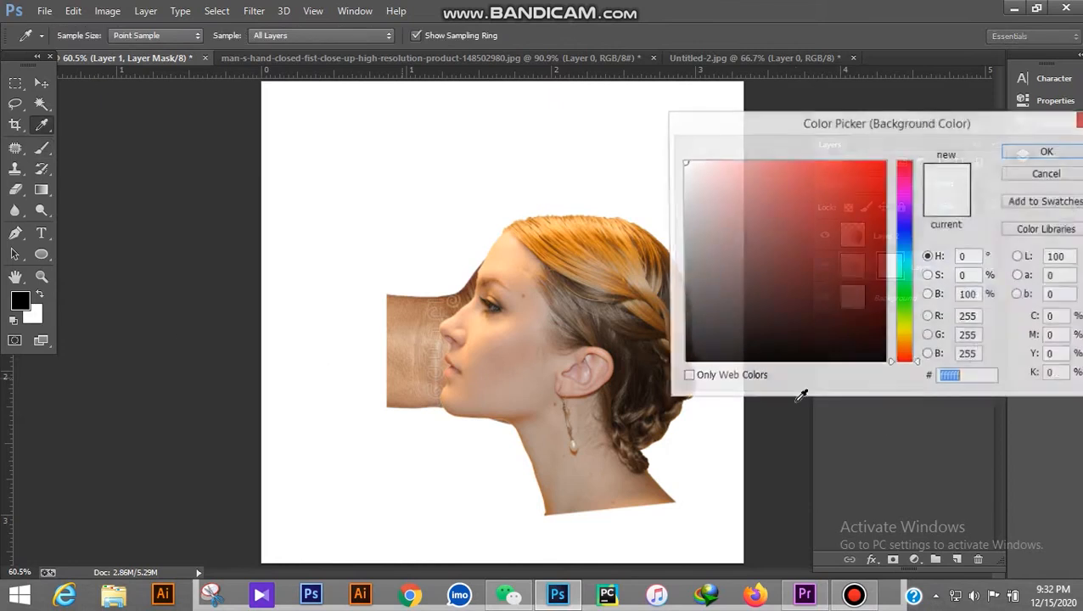
pyautogui.click(1048, 151)
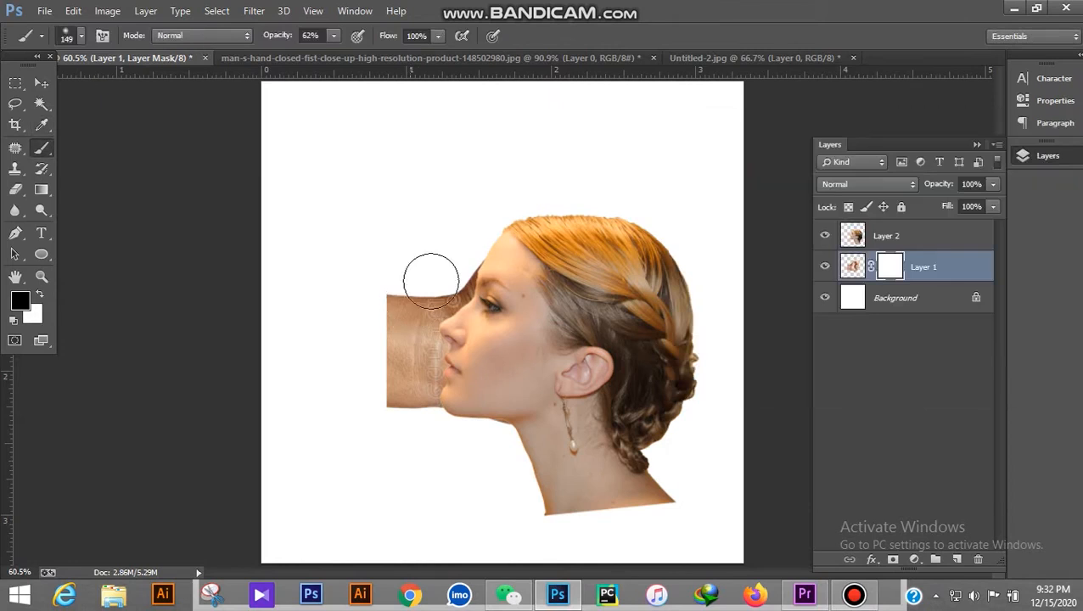
# - Mask out the forearm in front of the face with a soft 149 px black brush, raising its opacity to 99%
pyautogui.moveTo(430, 278)
pyautogui.mouseDown()
pyautogui.moveTo(460, 291)
pyautogui.moveTo(418, 333)
pyautogui.moveTo(409, 291)
pyautogui.moveTo(400, 346)
pyautogui.mouseUp()
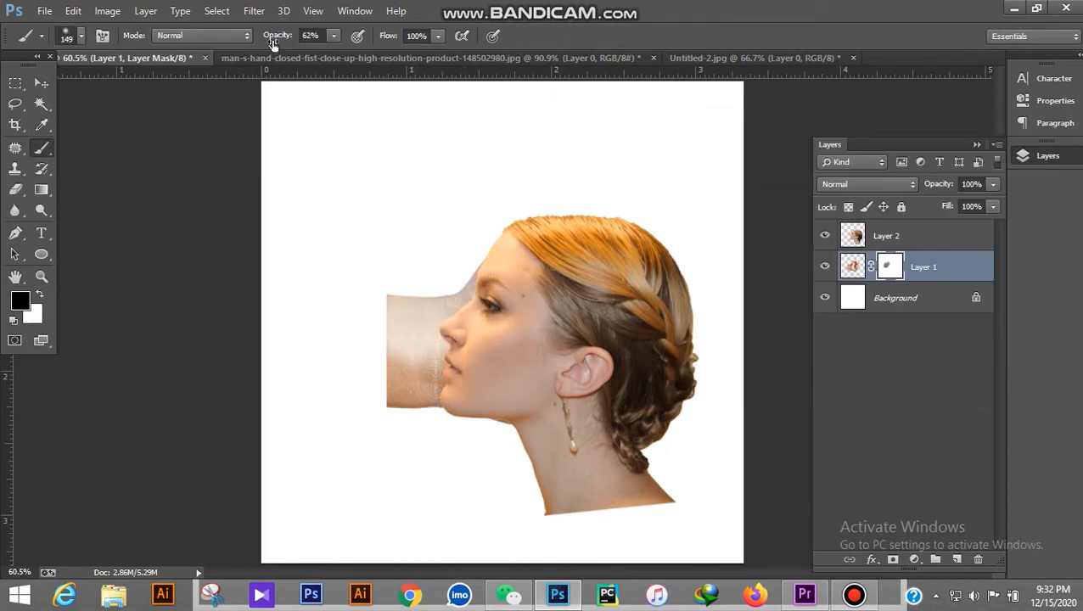
pyautogui.click(82, 36)
pyautogui.click(397, 314)
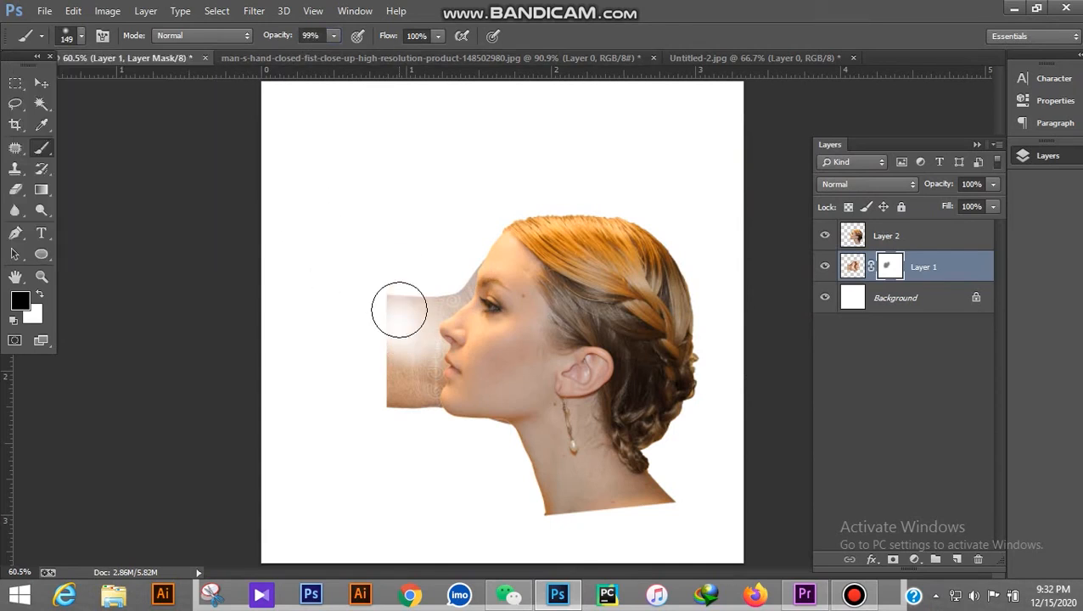
pyautogui.moveTo(398, 309)
pyautogui.mouseDown()
pyautogui.moveTo(388, 416)
pyautogui.moveTo(407, 323)
pyautogui.moveTo(444, 309)
pyautogui.moveTo(461, 265)
pyautogui.mouseUp()
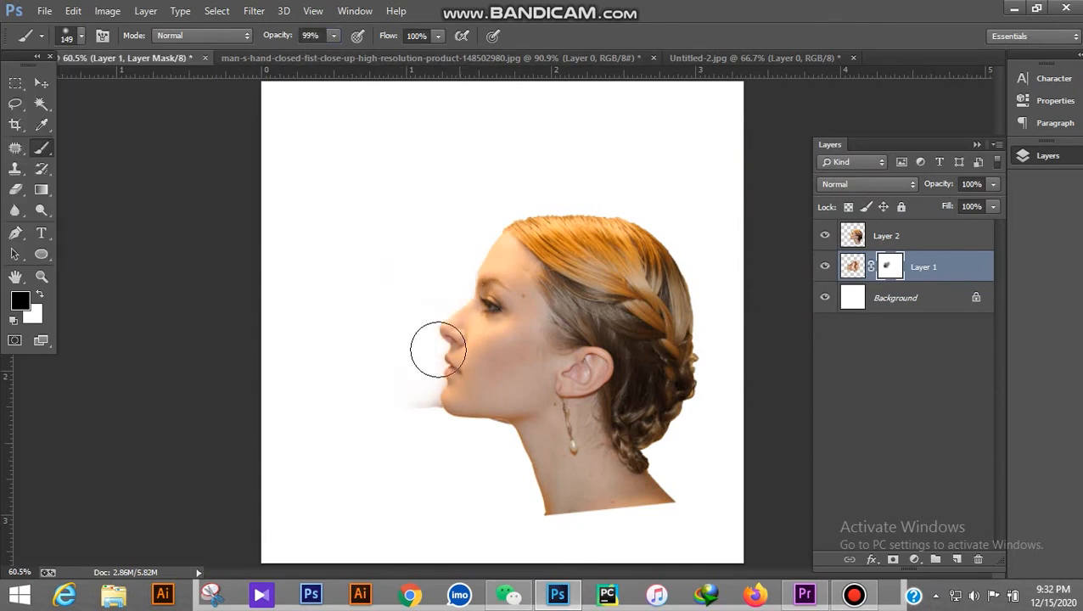
pyautogui.moveTo(437, 350); pyautogui.dragTo(437, 374)
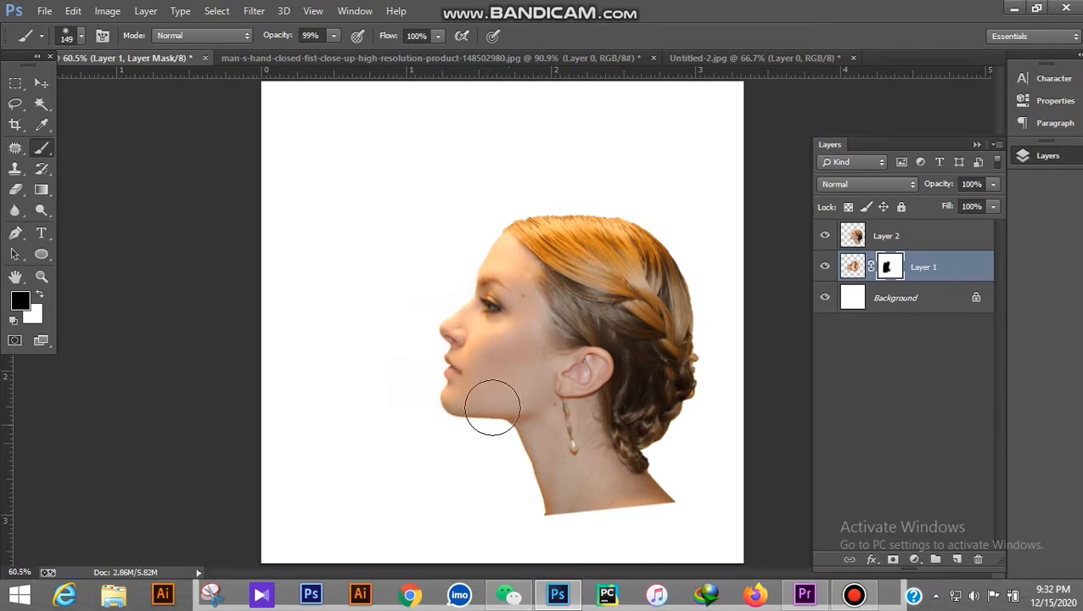
# - Lower the head layer's opacity to 65%
pyautogui.click(909, 234)
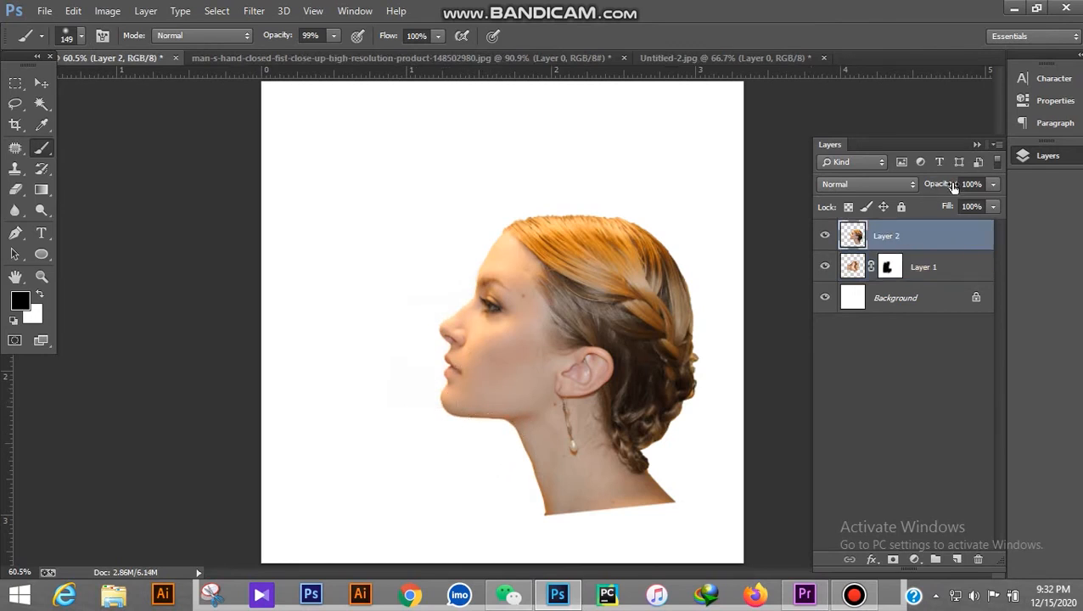
pyautogui.moveTo(923, 186); pyautogui.dragTo(928, 189)
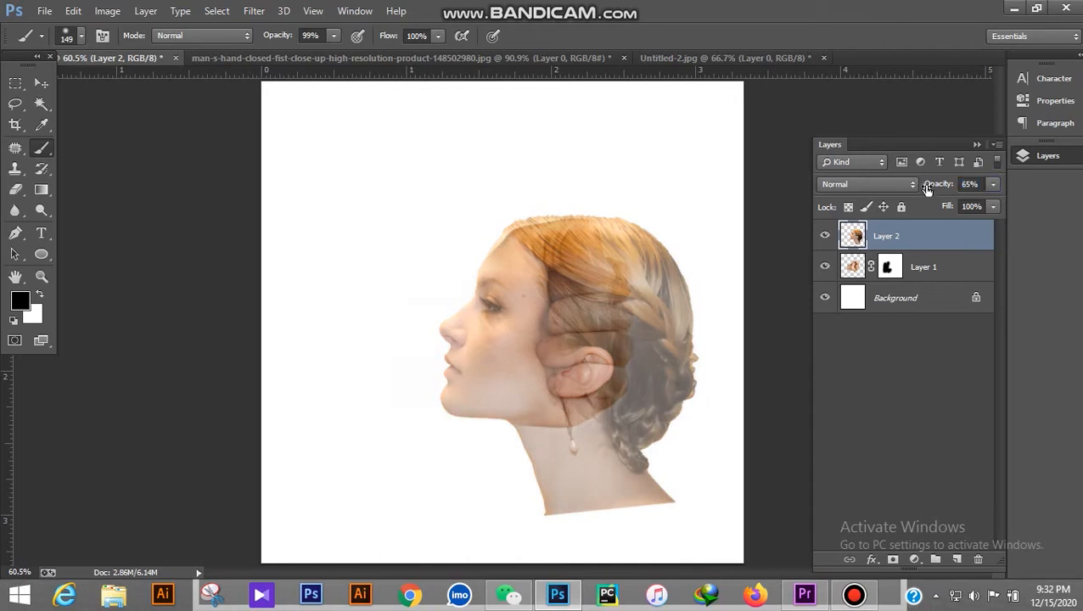
pyautogui.click(539, 148)
pyautogui.scroll(4, 667, 157)
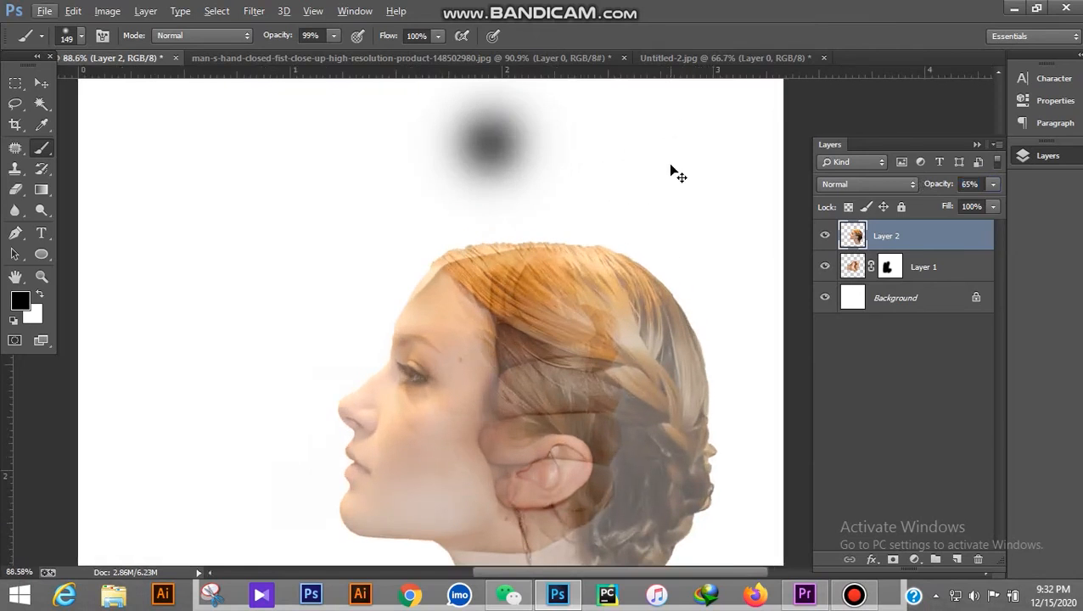
pyautogui.hotkey('ctrl', 'z')
pyautogui.scroll(-1, 436, 179)
pyautogui.scroll(-2, 436, 179)
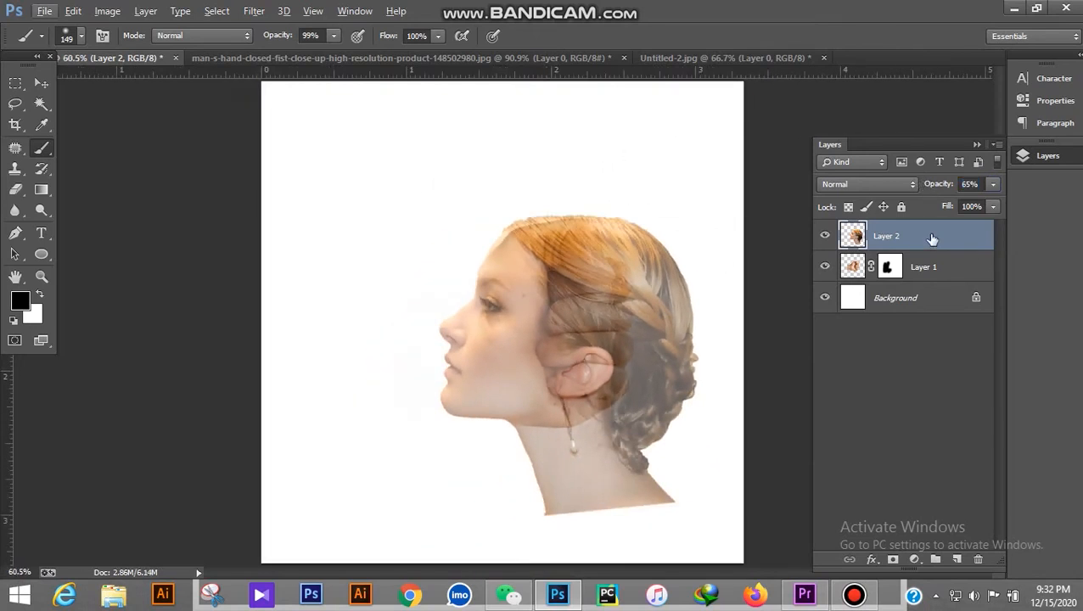
# - Add a layer mask to the head layer and paint out the hair behind the fist and most of the neck
pyautogui.click(893, 559)
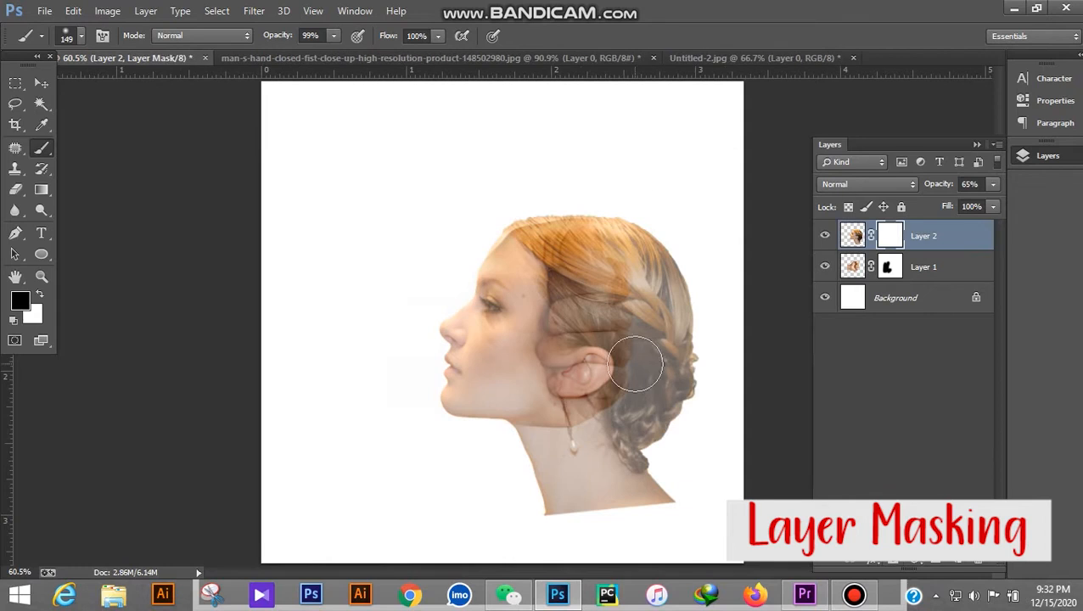
pyautogui.scroll(1, 638, 357)
pyautogui.moveTo(628, 213)
pyautogui.mouseDown()
pyautogui.moveTo(653, 320)
pyautogui.moveTo(652, 225)
pyautogui.moveTo(678, 324)
pyautogui.moveTo(671, 250)
pyautogui.moveTo(671, 369)
pyautogui.moveTo(649, 429)
pyautogui.moveTo(685, 340)
pyautogui.moveTo(656, 437)
pyautogui.moveTo(661, 341)
pyautogui.mouseUp()
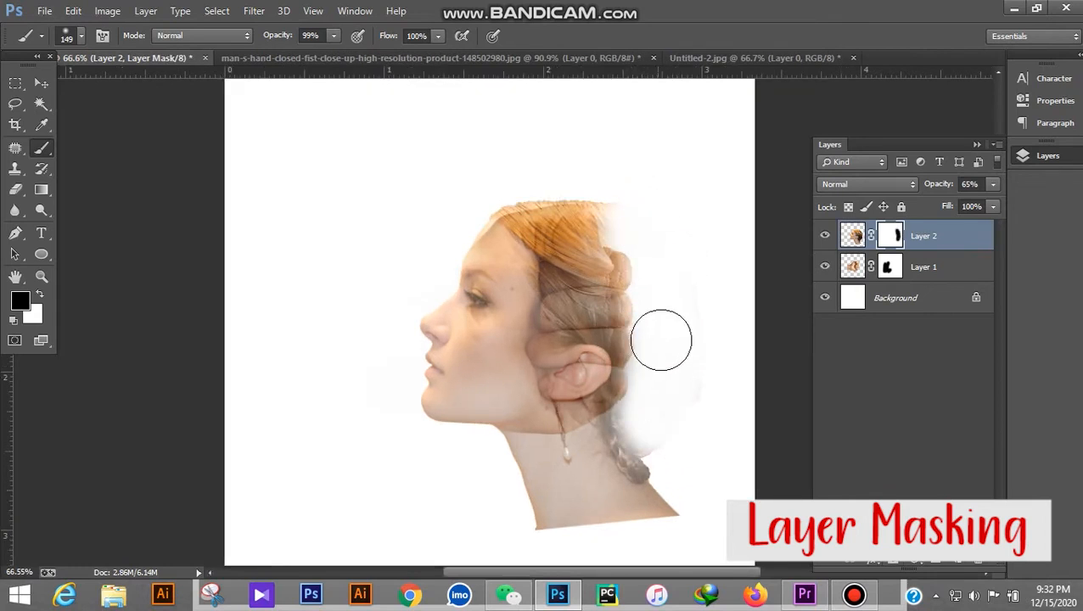
pyautogui.moveTo(586, 192)
pyautogui.mouseDown()
pyautogui.moveTo(644, 270)
pyautogui.moveTo(621, 226)
pyautogui.moveTo(633, 466)
pyautogui.moveTo(654, 525)
pyautogui.moveTo(639, 507)
pyautogui.moveTo(521, 521)
pyautogui.mouseUp()
pyautogui.scroll(3, 654, 507)
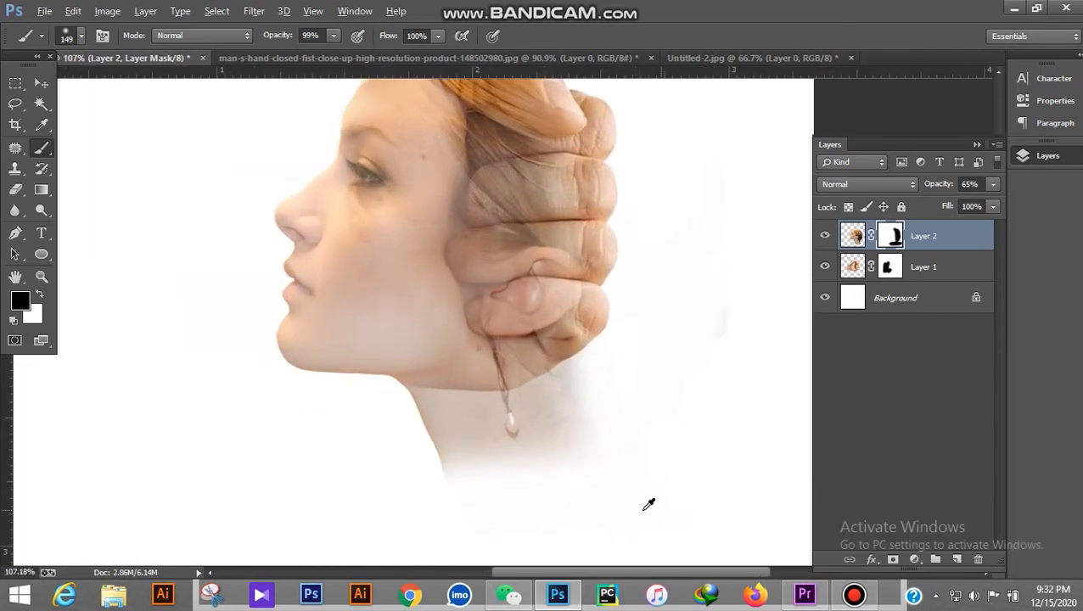
pyautogui.moveTo(546, 473)
pyautogui.mouseDown()
pyautogui.moveTo(505, 455)
pyautogui.moveTo(456, 486)
pyautogui.moveTo(485, 452)
pyautogui.moveTo(397, 443)
pyautogui.moveTo(610, 497)
pyautogui.moveTo(581, 427)
pyautogui.moveTo(579, 462)
pyautogui.moveTo(570, 425)
pyautogui.moveTo(546, 478)
pyautogui.moveTo(718, 233)
pyautogui.moveTo(620, 423)
pyautogui.mouseUp()
pyautogui.scroll(-1, 281, 453)
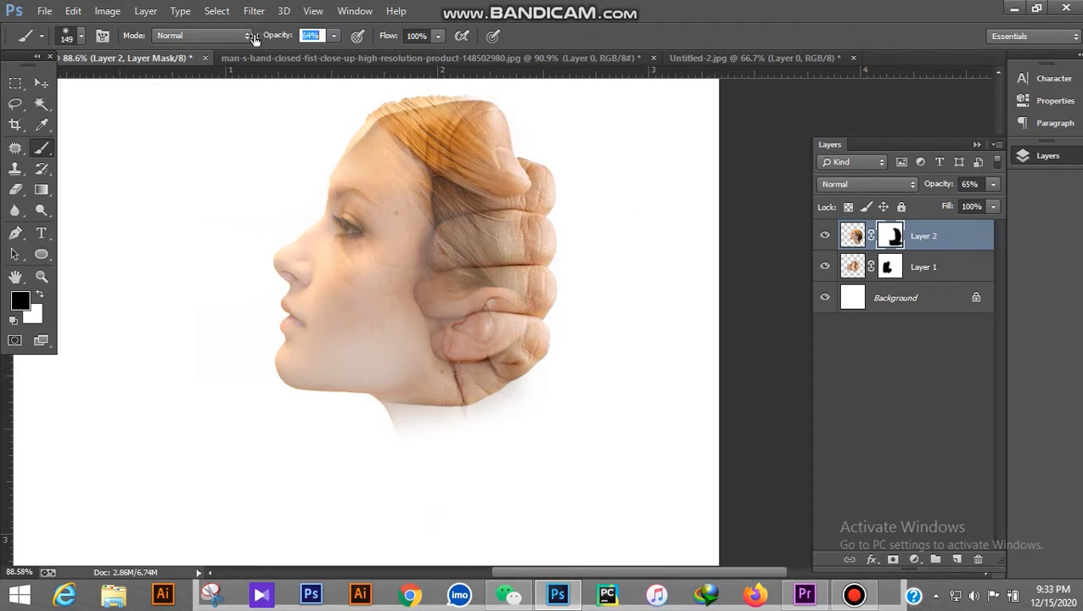
# - Set the brush to 48% opacity and 69 px and mask out the neck remnant under the jaw
pyautogui.moveTo(286, 40); pyautogui.dragTo(273, 40)
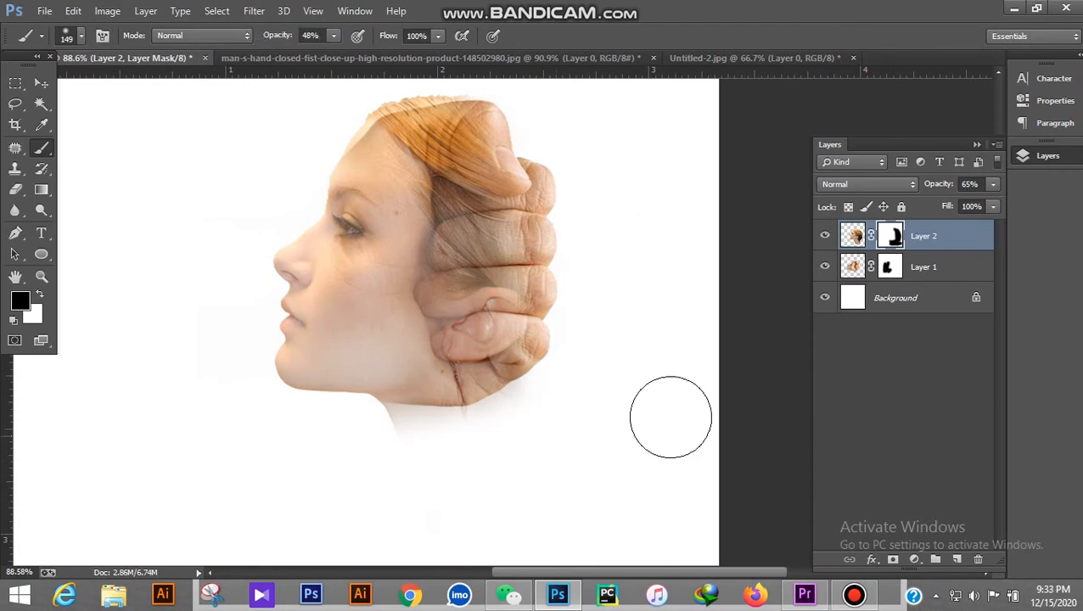
pyautogui.scroll(5, 475, 467)
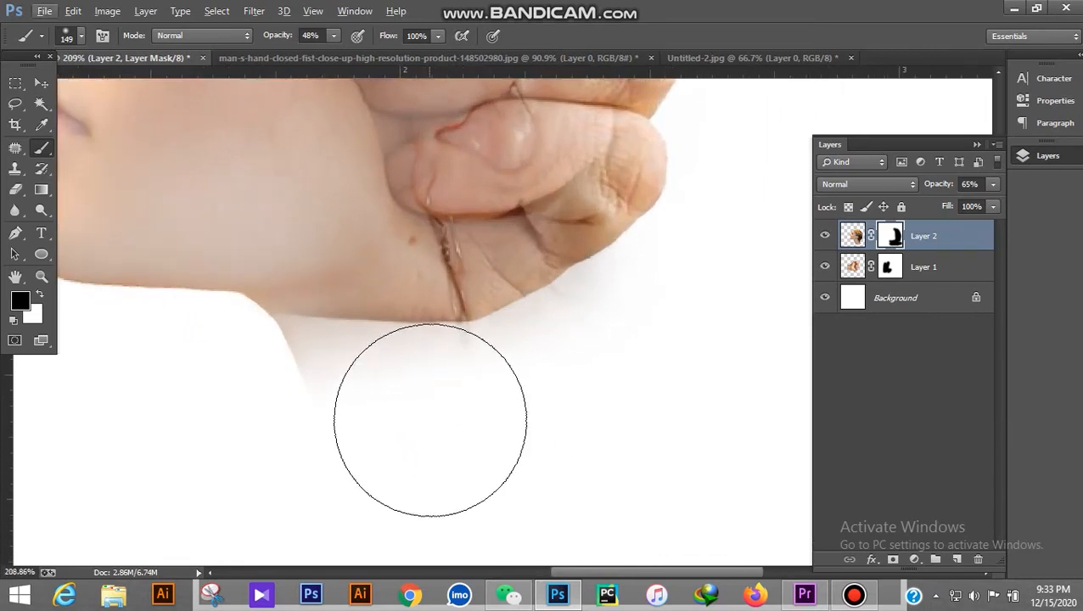
pyautogui.click(74, 40)
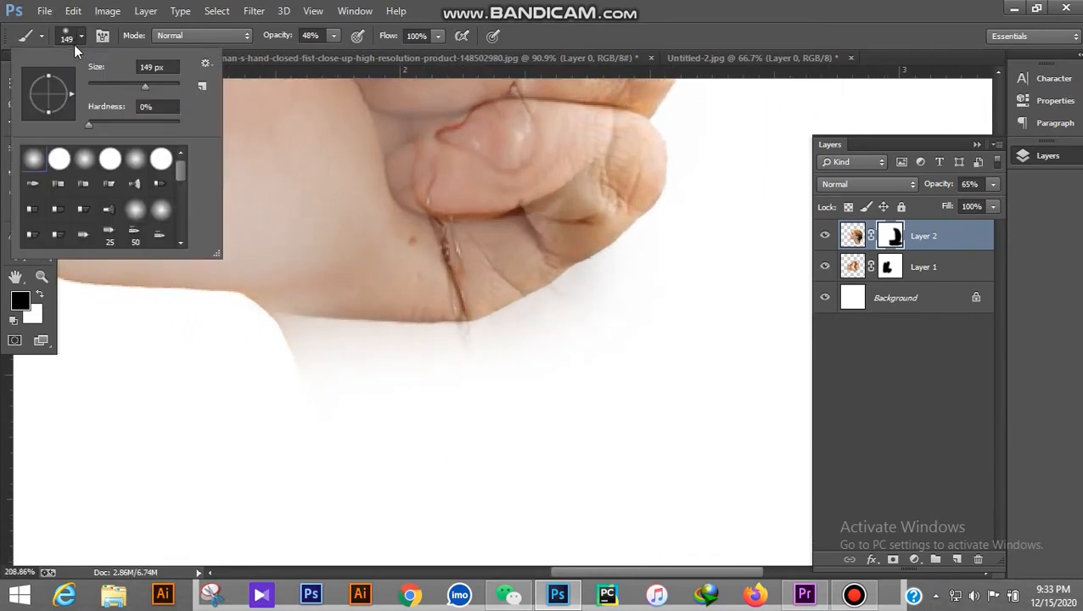
pyautogui.moveTo(124, 88); pyautogui.dragTo(119, 88)
pyautogui.moveTo(246, 331)
pyautogui.mouseDown()
pyautogui.moveTo(269, 385)
pyautogui.moveTo(344, 401)
pyautogui.moveTo(227, 347)
pyautogui.moveTo(312, 382)
pyautogui.moveTo(260, 336)
pyautogui.moveTo(329, 378)
pyautogui.moveTo(276, 341)
pyautogui.moveTo(314, 381)
pyautogui.moveTo(276, 353)
pyautogui.moveTo(364, 375)
pyautogui.moveTo(271, 368)
pyautogui.mouseUp()
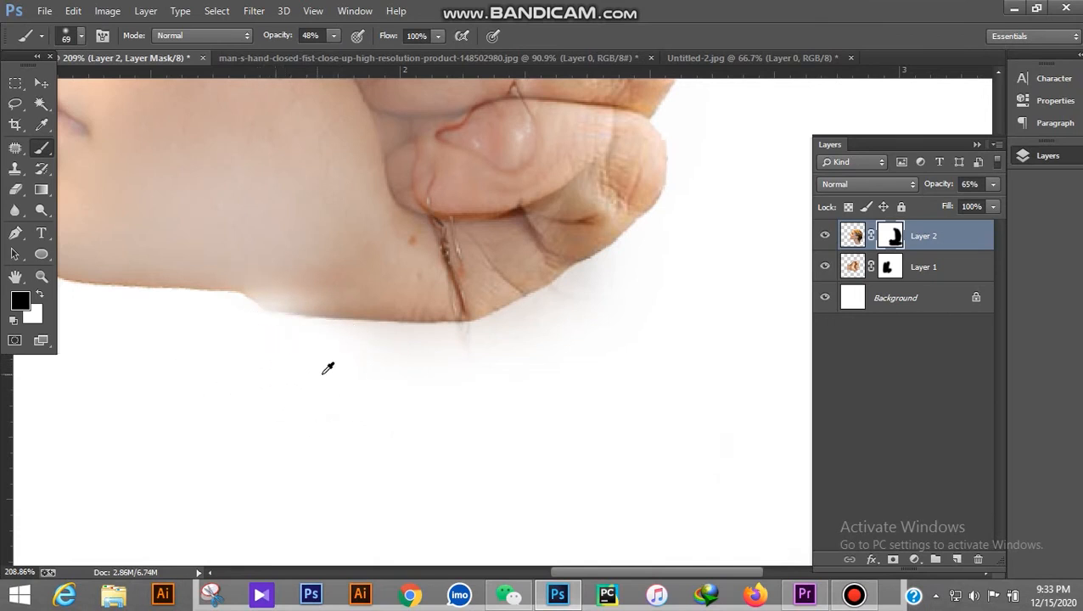
# - Mask out the hair above the forehead and over the fingers on the head layer so the face blends into the fist
pyautogui.scroll(-5, 331, 369)
pyautogui.scroll(-2, 515, 274)
pyautogui.scroll(6, 716, 184)
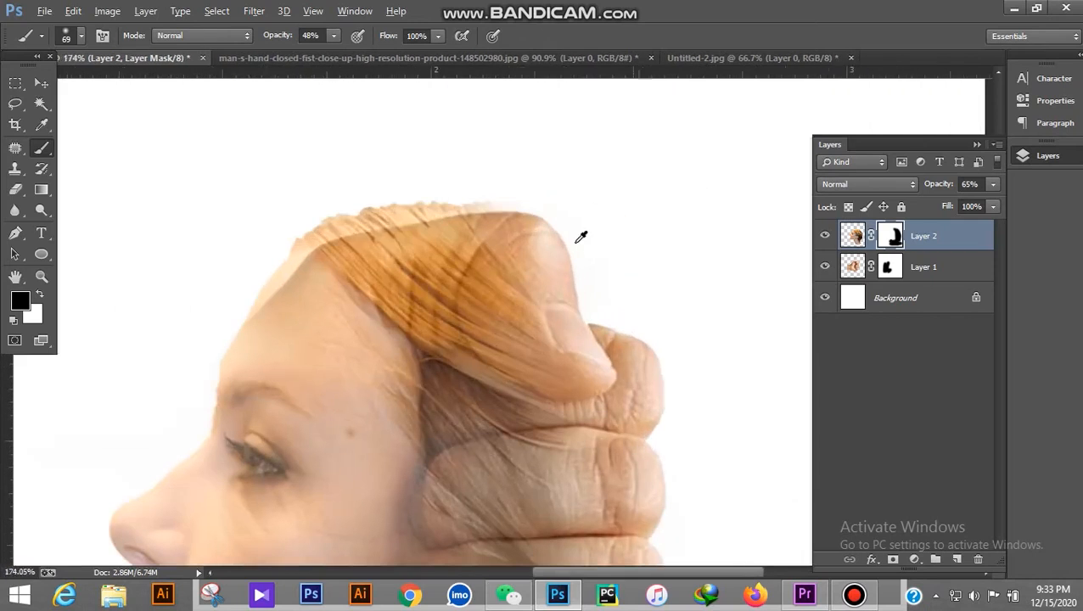
pyautogui.moveTo(308, 215)
pyautogui.mouseDown()
pyautogui.moveTo(525, 221)
pyautogui.moveTo(365, 222)
pyautogui.moveTo(449, 233)
pyautogui.moveTo(331, 217)
pyautogui.moveTo(420, 253)
pyautogui.moveTo(331, 222)
pyautogui.moveTo(271, 234)
pyautogui.moveTo(324, 216)
pyautogui.moveTo(552, 250)
pyautogui.moveTo(342, 188)
pyautogui.moveTo(396, 196)
pyautogui.moveTo(286, 218)
pyautogui.moveTo(295, 226)
pyautogui.moveTo(247, 241)
pyautogui.moveTo(262, 237)
pyautogui.moveTo(246, 255)
pyautogui.moveTo(286, 245)
pyautogui.moveTo(206, 281)
pyautogui.moveTo(279, 249)
pyautogui.moveTo(239, 282)
pyautogui.moveTo(273, 249)
pyautogui.moveTo(239, 275)
pyautogui.mouseUp()
pyautogui.moveTo(319, 250)
pyautogui.mouseDown()
pyautogui.moveTo(536, 288)
pyautogui.moveTo(434, 230)
pyautogui.moveTo(511, 328)
pyautogui.moveTo(503, 357)
pyautogui.moveTo(398, 269)
pyautogui.moveTo(507, 381)
pyautogui.moveTo(396, 278)
pyautogui.moveTo(486, 370)
pyautogui.moveTo(432, 310)
pyautogui.moveTo(515, 323)
pyautogui.moveTo(445, 316)
pyautogui.moveTo(456, 388)
pyautogui.moveTo(520, 476)
pyautogui.moveTo(471, 365)
pyautogui.moveTo(533, 466)
pyautogui.moveTo(492, 367)
pyautogui.moveTo(517, 375)
pyautogui.moveTo(574, 447)
pyautogui.moveTo(550, 446)
pyautogui.moveTo(507, 380)
pyautogui.moveTo(487, 372)
pyautogui.moveTo(539, 432)
pyautogui.moveTo(546, 413)
pyautogui.moveTo(477, 348)
pyautogui.moveTo(524, 463)
pyautogui.moveTo(477, 367)
pyautogui.moveTo(499, 440)
pyautogui.moveTo(489, 405)
pyautogui.moveTo(497, 417)
pyautogui.moveTo(511, 361)
pyautogui.moveTo(471, 359)
pyautogui.moveTo(419, 262)
pyautogui.moveTo(444, 306)
pyautogui.moveTo(490, 494)
pyautogui.moveTo(473, 396)
pyautogui.moveTo(467, 506)
pyautogui.moveTo(446, 445)
pyautogui.moveTo(510, 503)
pyautogui.mouseUp()
pyautogui.scroll(-3, 515, 331)
pyautogui.scroll(-3, 535, 416)
pyautogui.scroll(2, 510, 362)
pyautogui.scroll(-6, 510, 503)
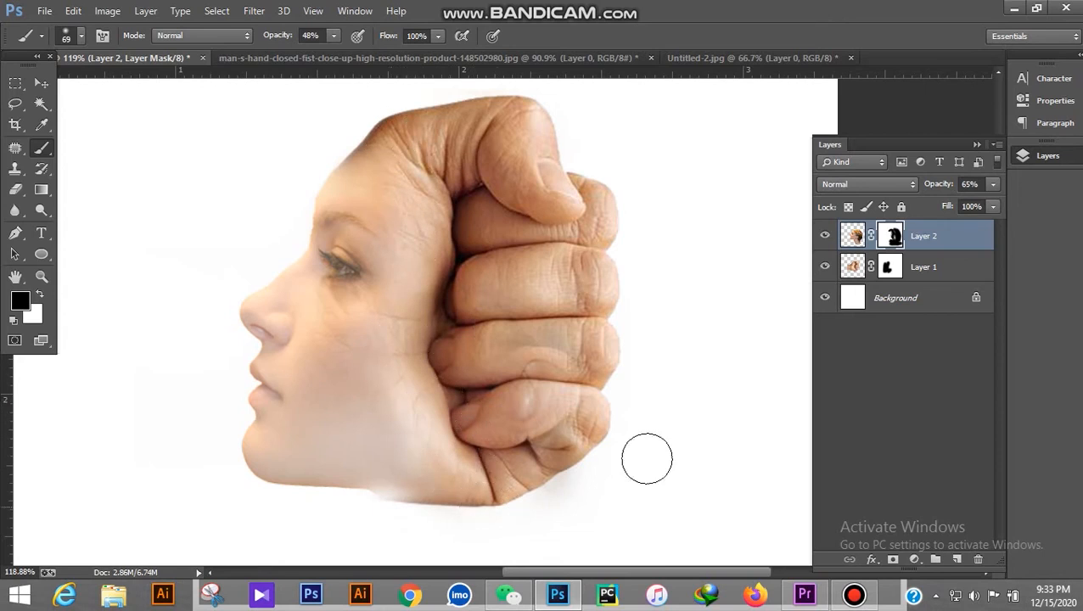
# - Paint white on the fist layer's mask to restore the hand's skin along the lower cheek and jaw
pyautogui.click(891, 266)
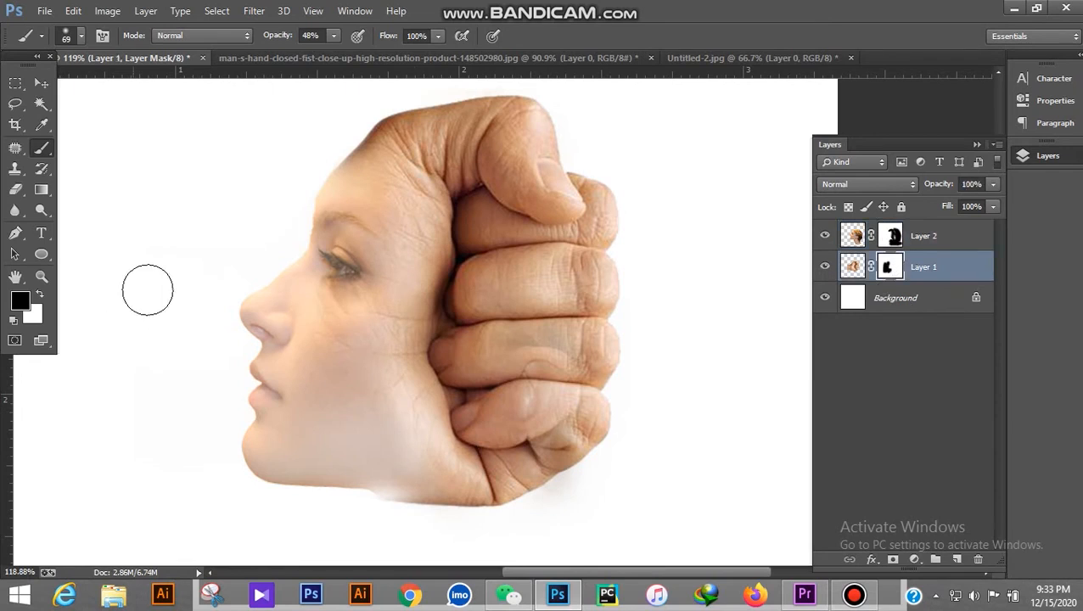
pyautogui.moveTo(303, 379)
pyautogui.mouseDown()
pyautogui.moveTo(409, 471)
pyautogui.moveTo(382, 459)
pyautogui.moveTo(397, 452)
pyautogui.mouseUp()
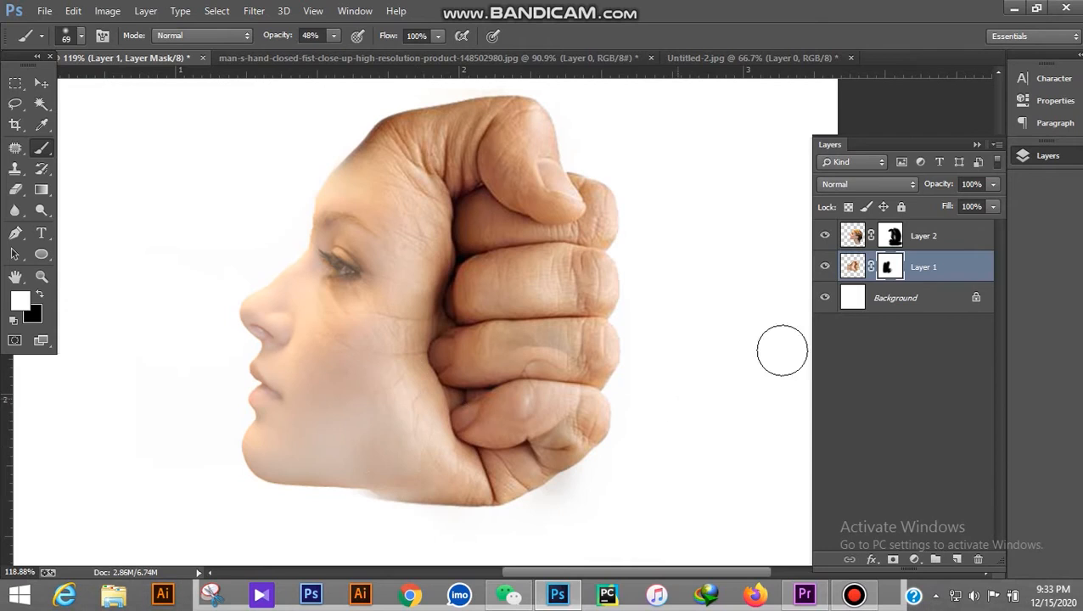
# - Switch the mask painting colour to black and examine the jaw edge where the face meets the fist
pyautogui.click(889, 235)
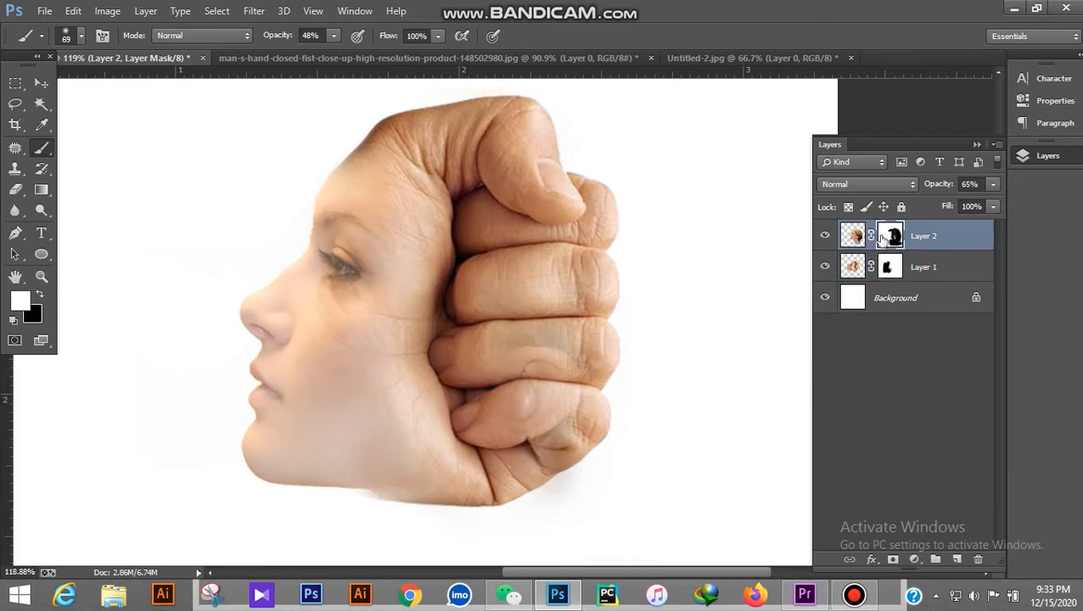
pyautogui.click(39, 294)
pyautogui.scroll(5, 401, 532)
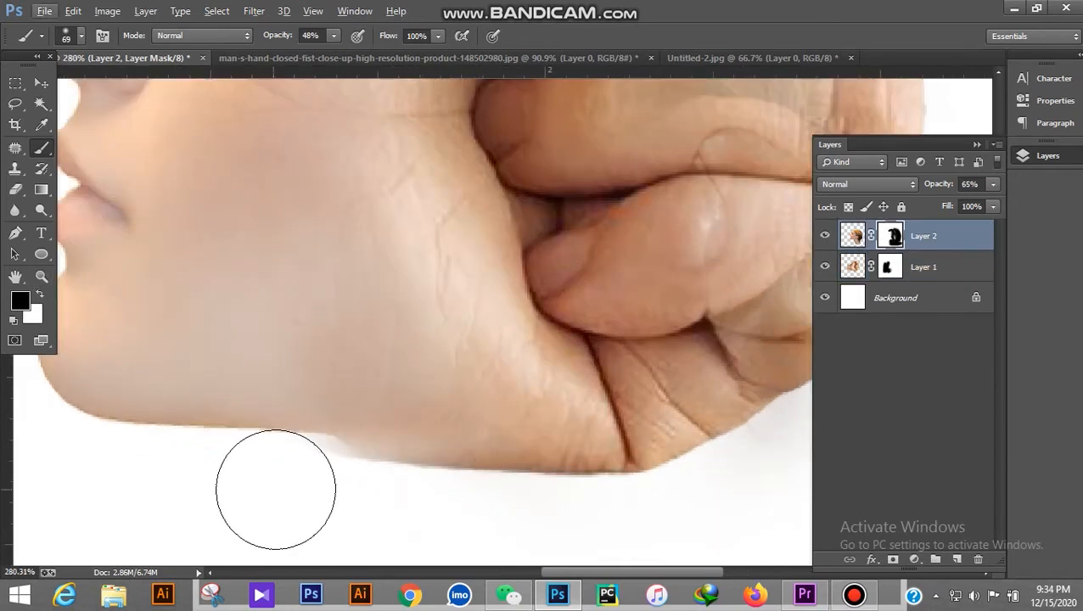
pyautogui.click(887, 267)
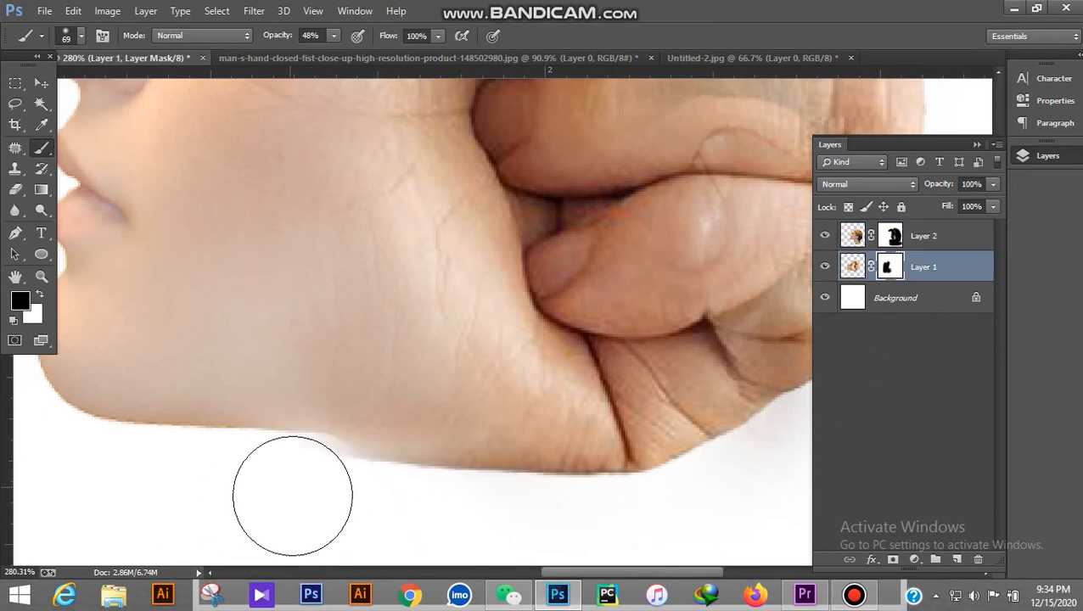
pyautogui.scroll(-3, 237, 501)
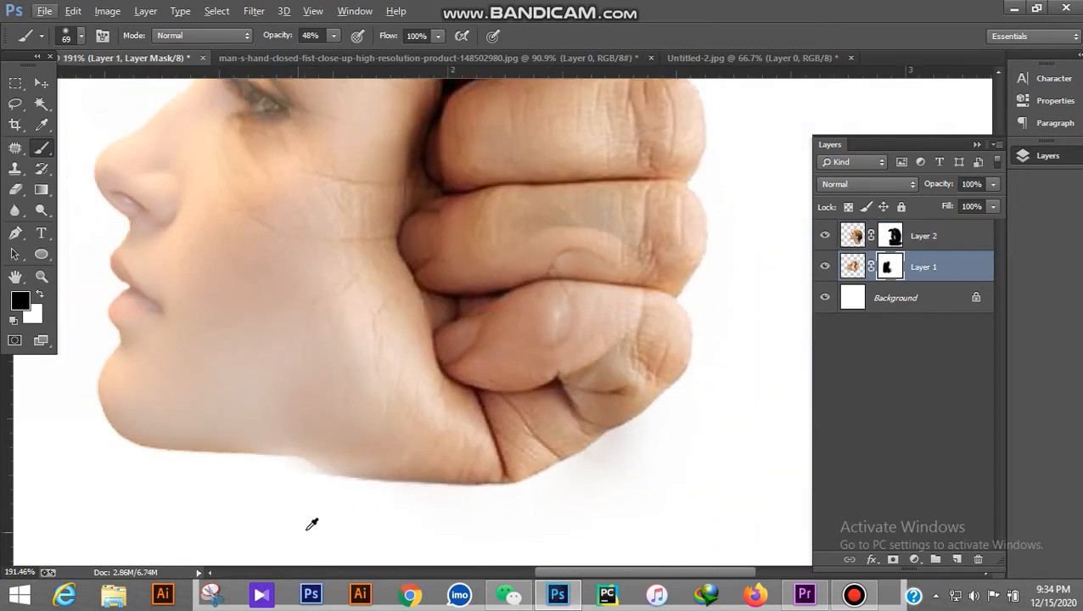
pyautogui.scroll(5, 310, 521)
pyautogui.scroll(2, 321, 506)
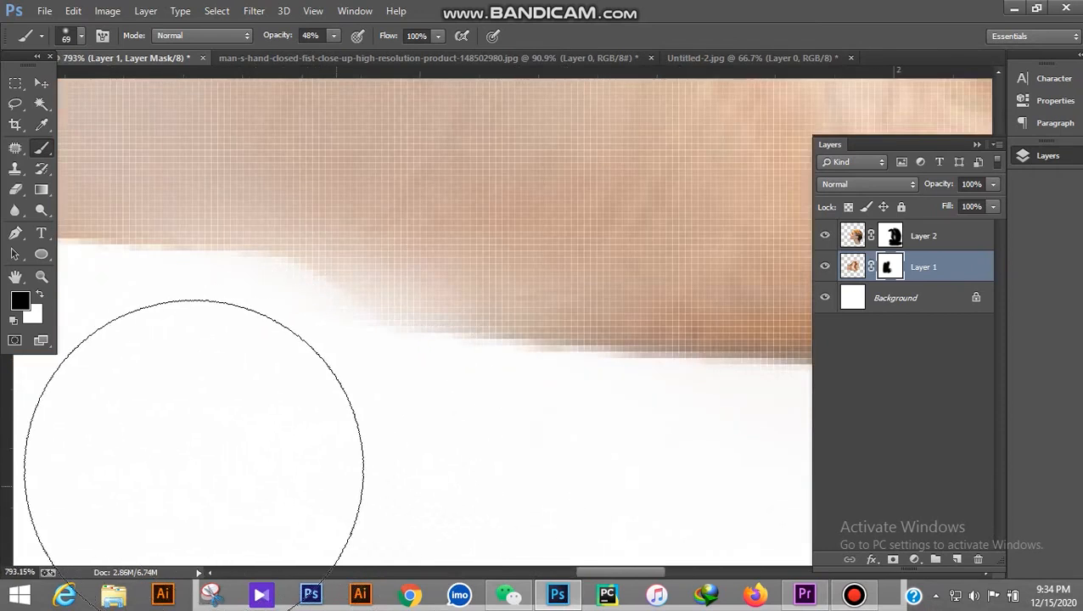
pyautogui.scroll(-10, 212, 510)
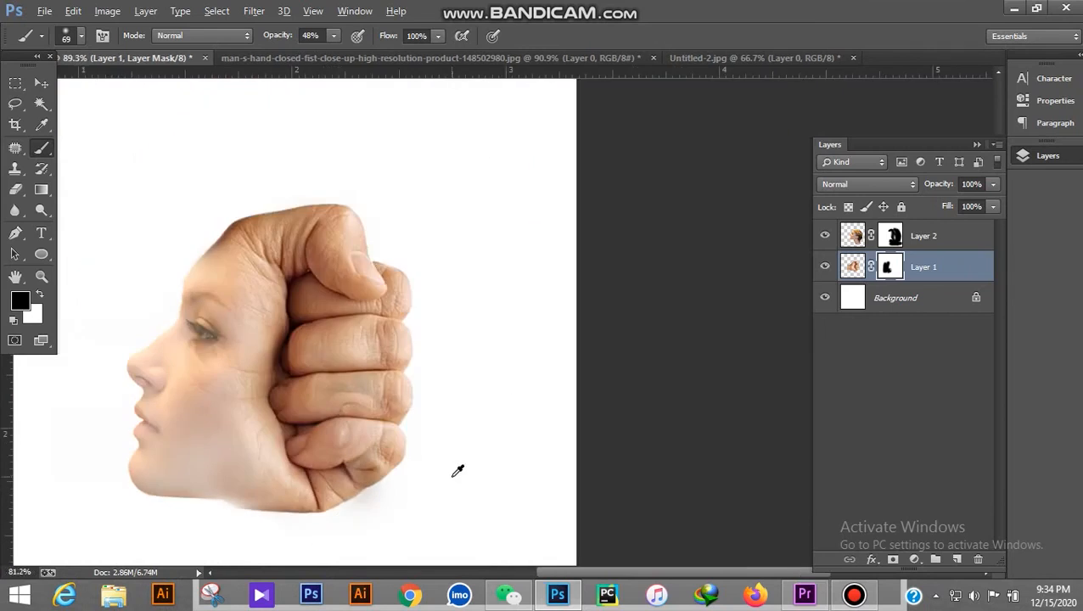
pyautogui.scroll(4, 483, 472)
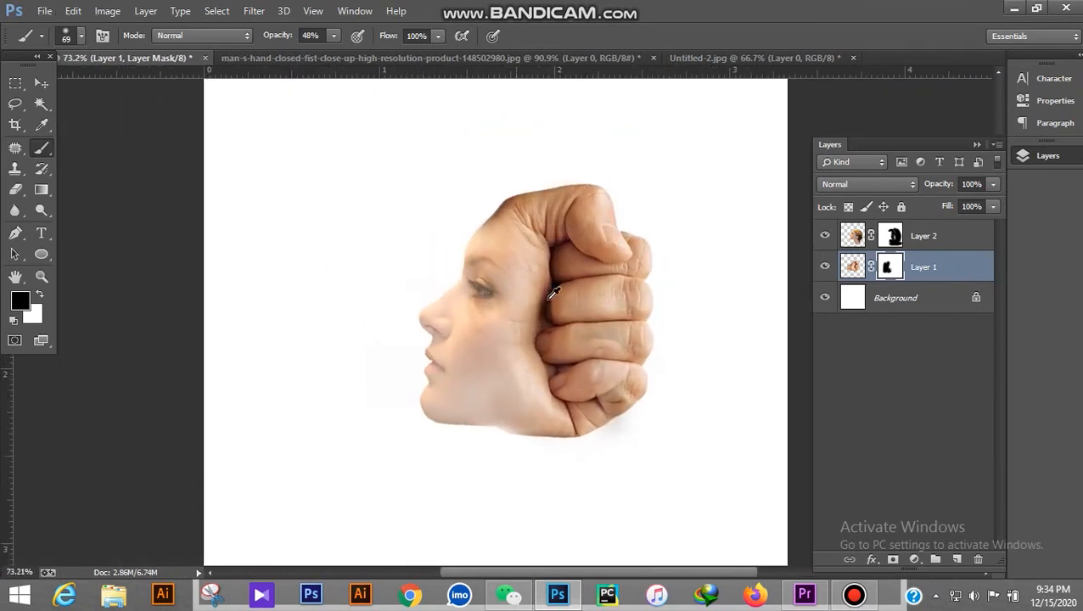
pyautogui.moveTo(544, 281); pyautogui.dragTo(551, 357)
pyautogui.hotkey('ctrl', 'z')
pyautogui.scroll(-2, 596, 335)
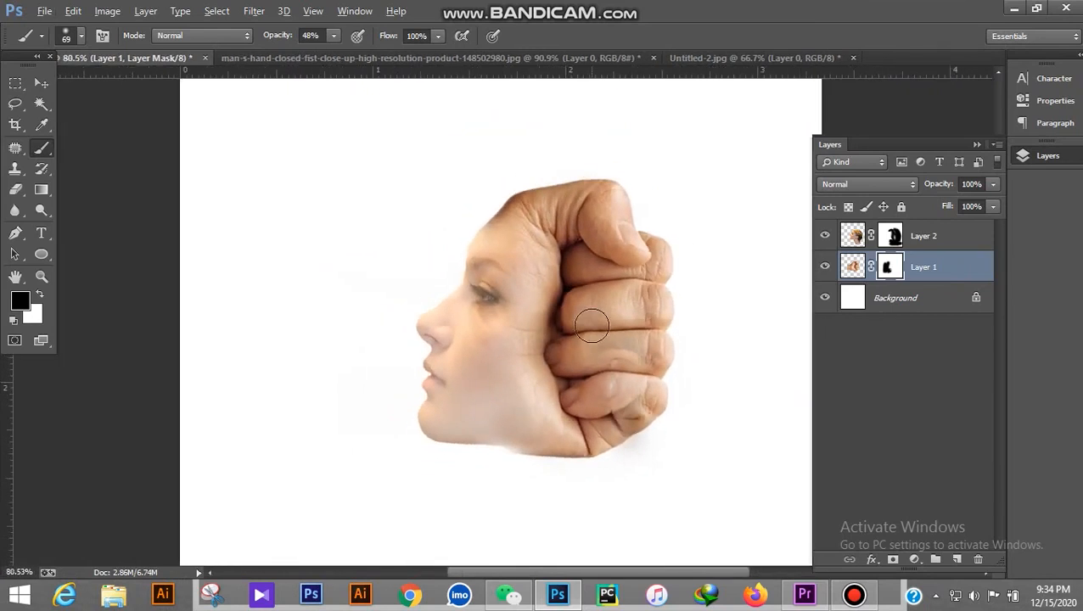
# - Set the head layer's opacity to 100% and paint black on its mask over the lower fingers
pyautogui.click(925, 241)
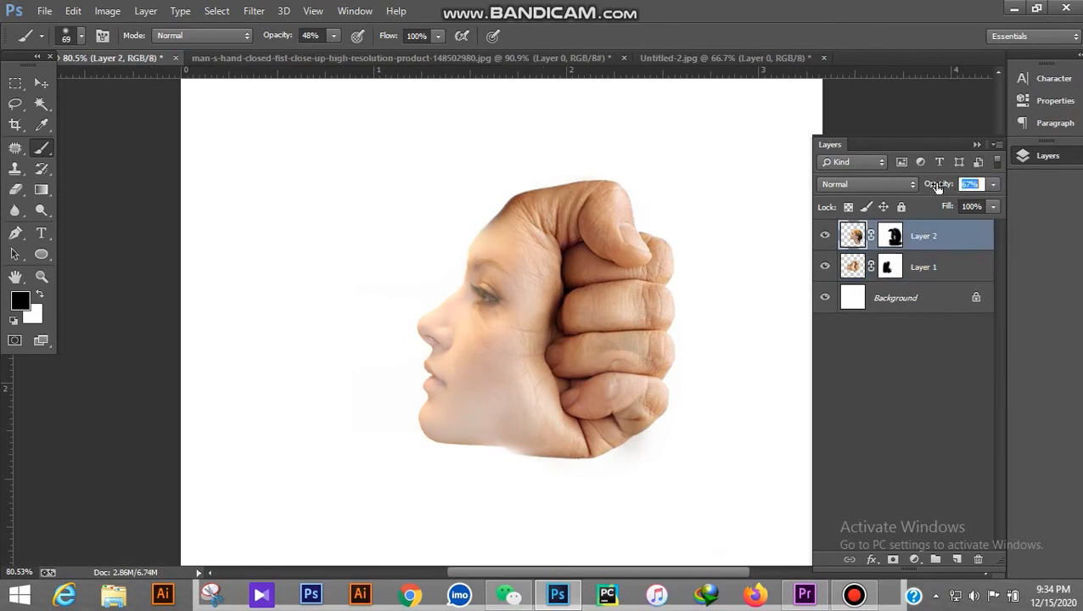
pyautogui.moveTo(937, 187); pyautogui.dragTo(1042, 190)
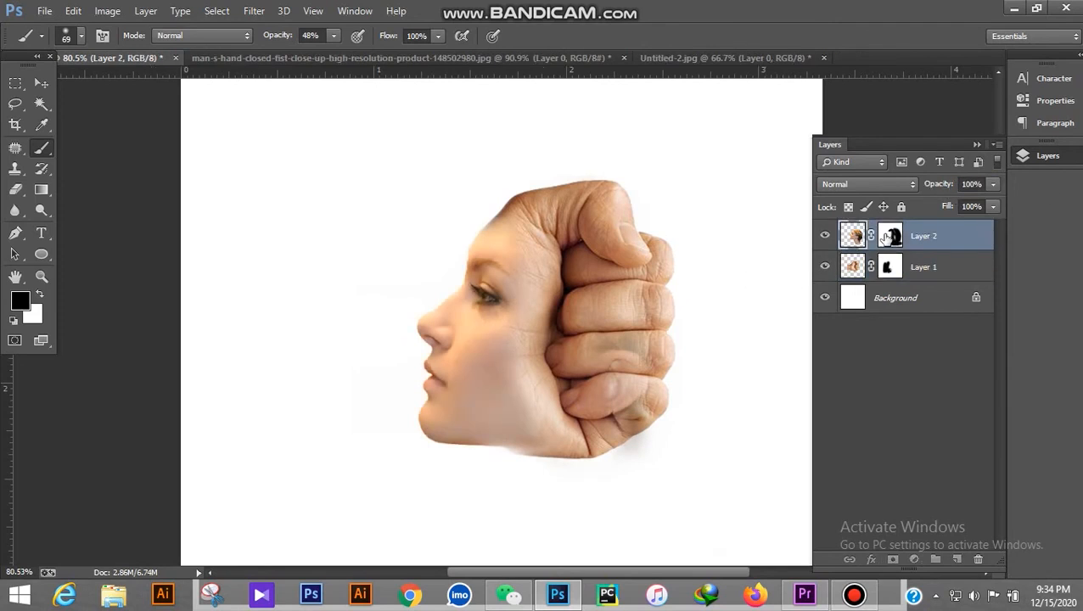
pyautogui.click(887, 237)
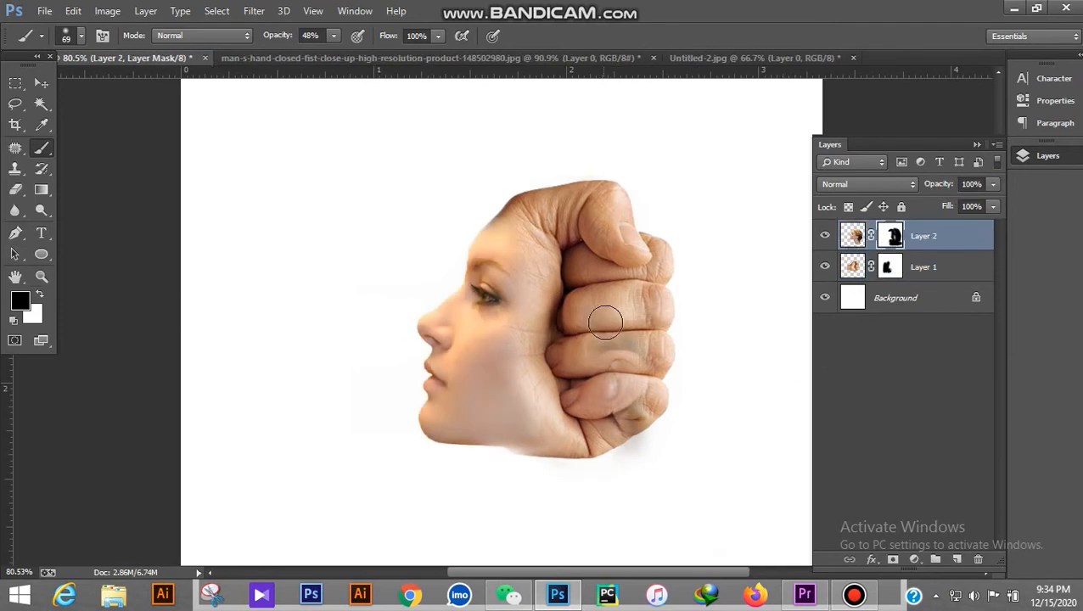
pyautogui.moveTo(605, 321); pyautogui.dragTo(630, 376)
# - Raise the brush opacity to 100% and mask out the remaining head-layer traces over the two lowest fingers
pyautogui.scroll(3, 666, 352)
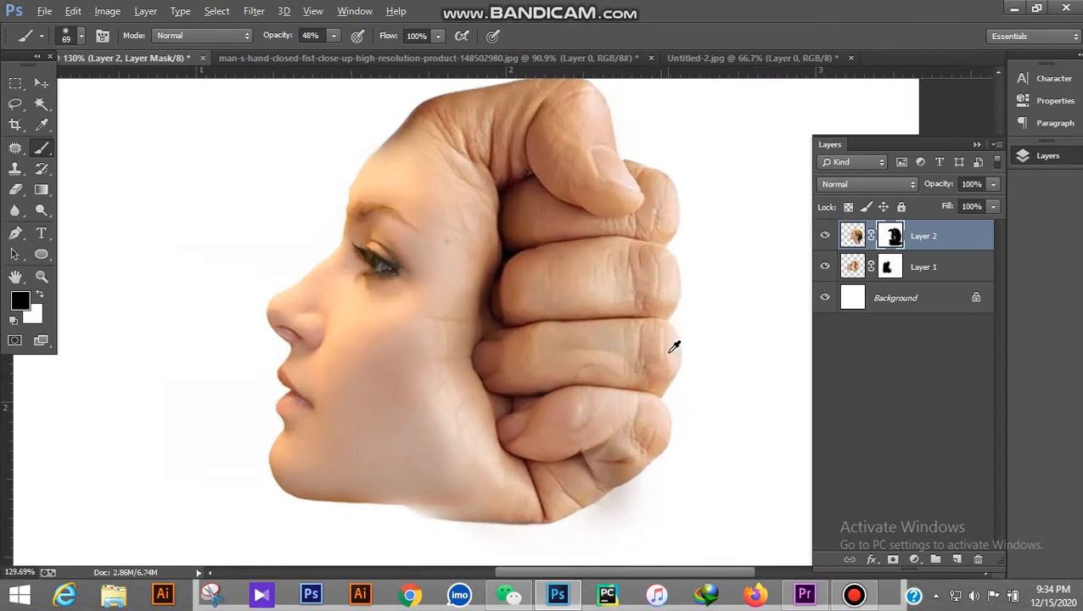
pyautogui.moveTo(266, 41); pyautogui.dragTo(587, 86)
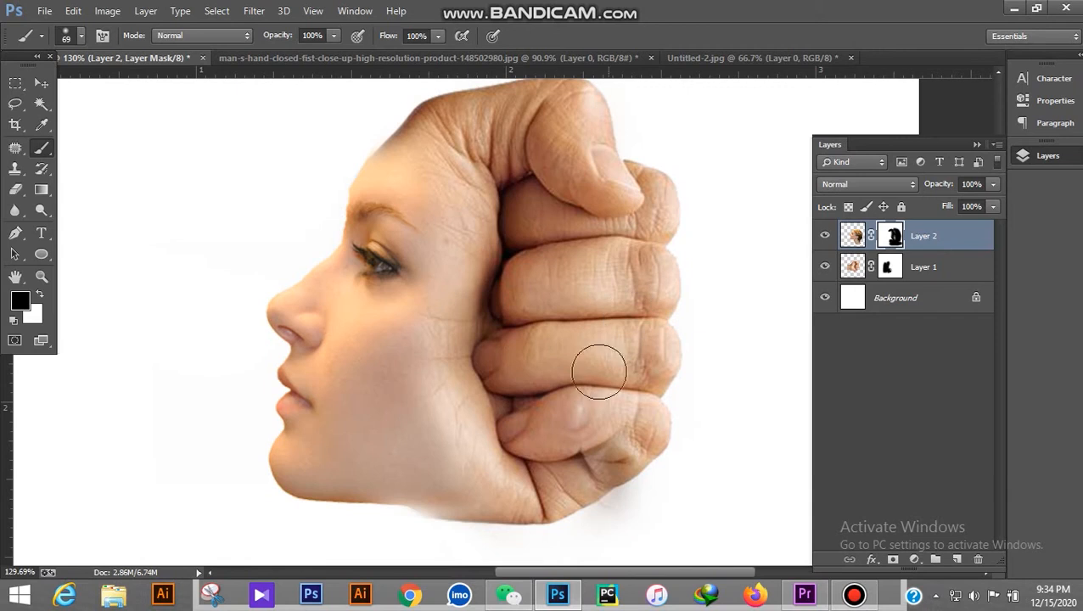
pyautogui.moveTo(622, 450)
pyautogui.mouseDown()
pyautogui.moveTo(636, 426)
pyautogui.moveTo(619, 467)
pyautogui.mouseUp()
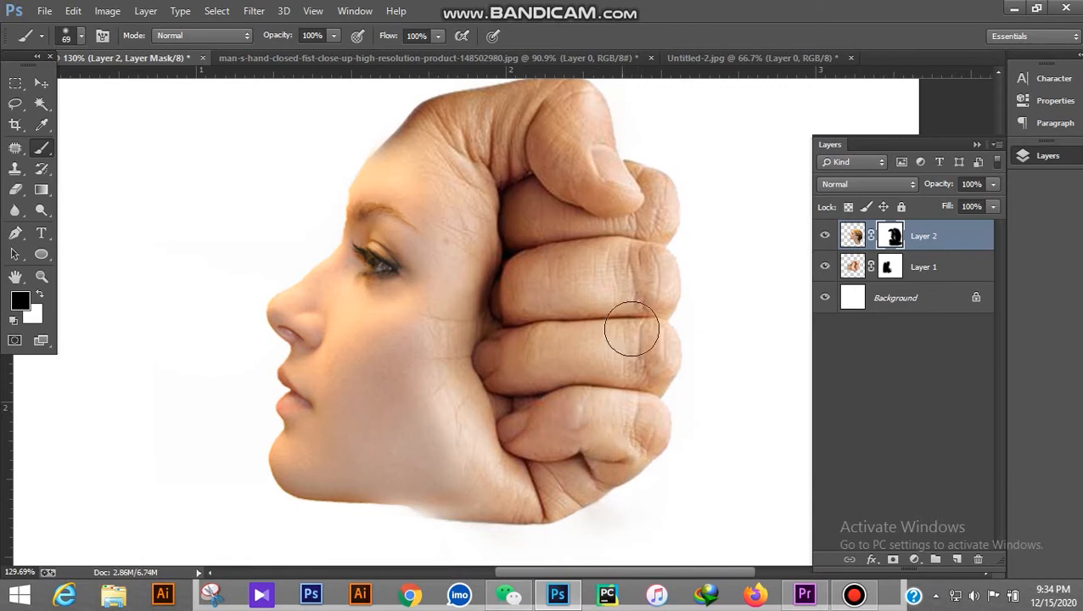
# - Select the head and fist layers together and move the composite to the horizontal centre of the canvas
pyautogui.scroll(-2, 598, 161)
pyautogui.scroll(-3, 524, 257)
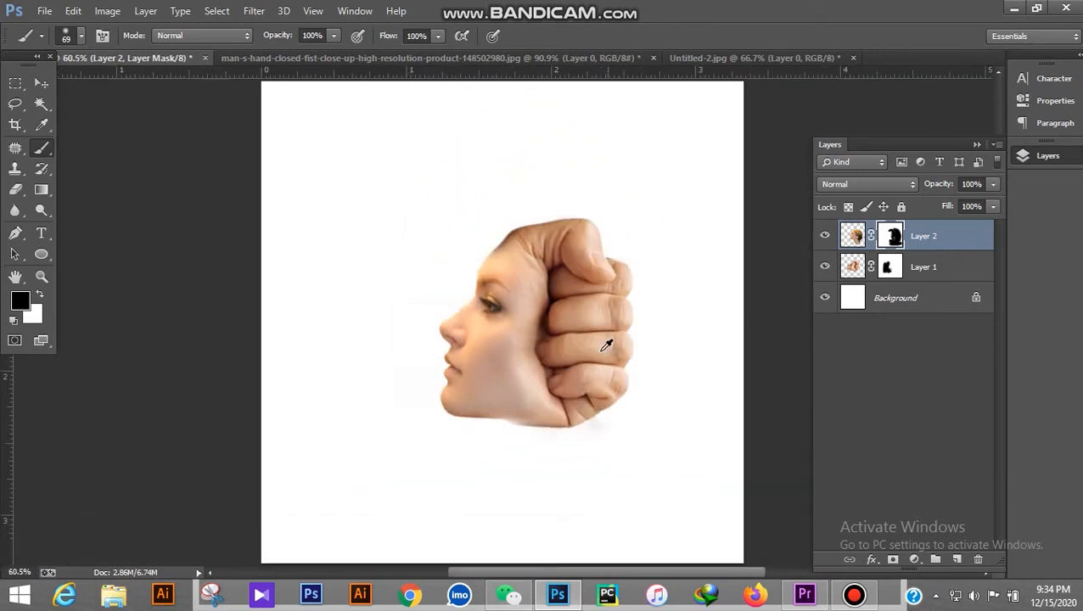
pyautogui.click(41, 276)
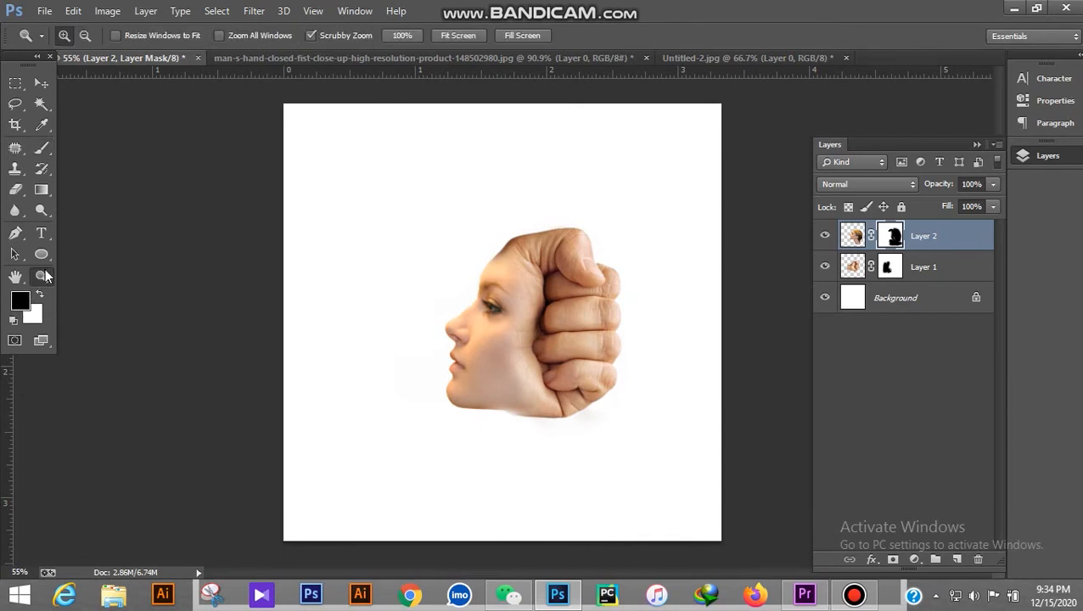
pyautogui.moveTo(530, 334); pyautogui.dragTo(470, 334)
pyautogui.click(529, 334)
pyautogui.click(529, 334)
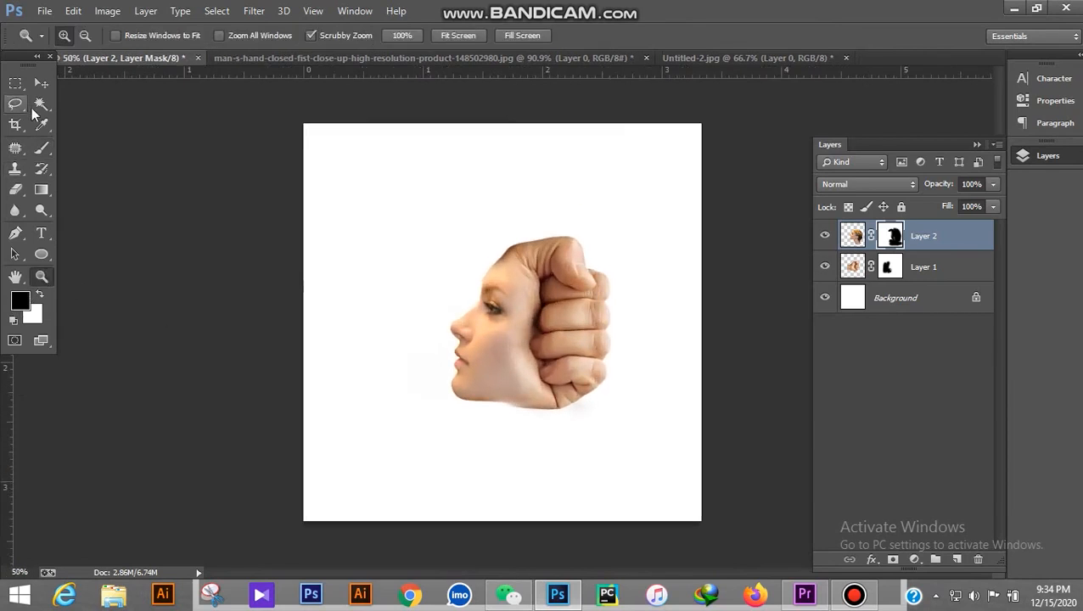
pyautogui.click(40, 84)
pyautogui.moveTo(303, 157); pyautogui.dragTo(585, 415)
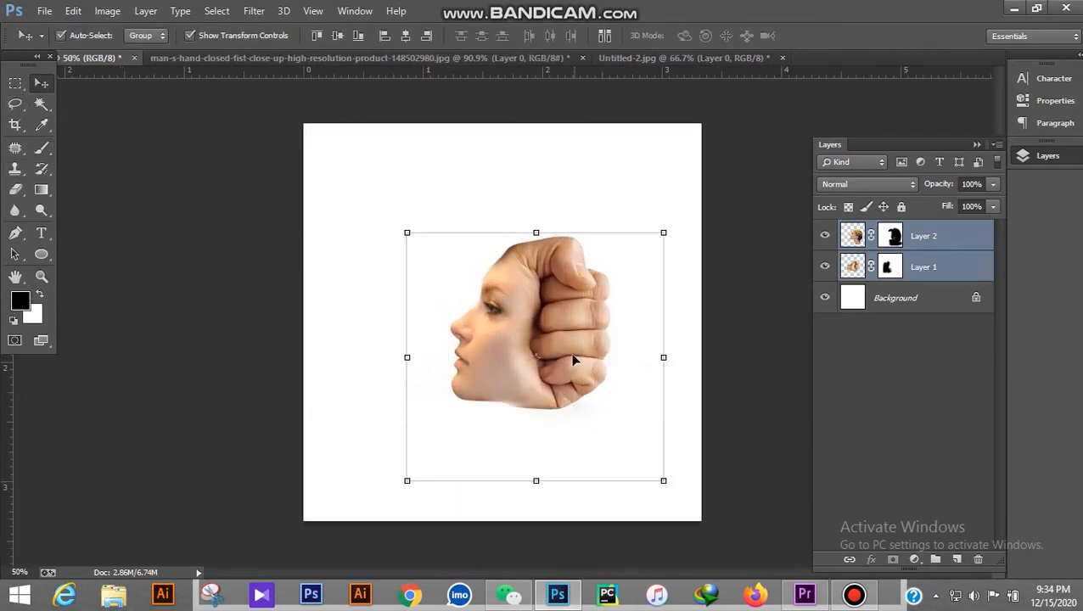
pyautogui.moveTo(576, 358); pyautogui.dragTo(544, 353)
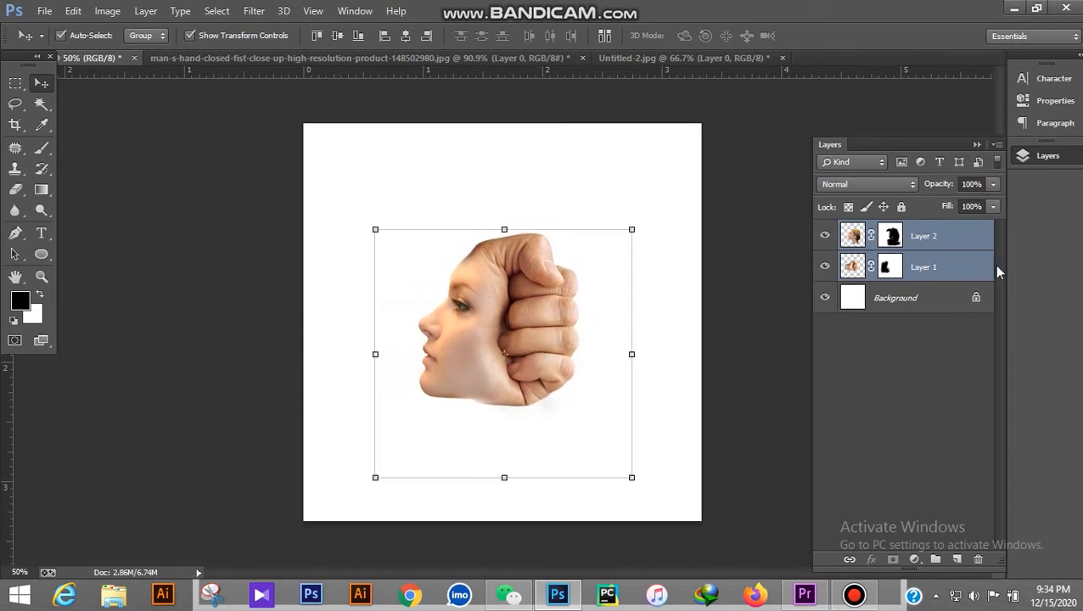
# - Convert the head and fist layers together into one smart object
pyautogui.click(935, 245)
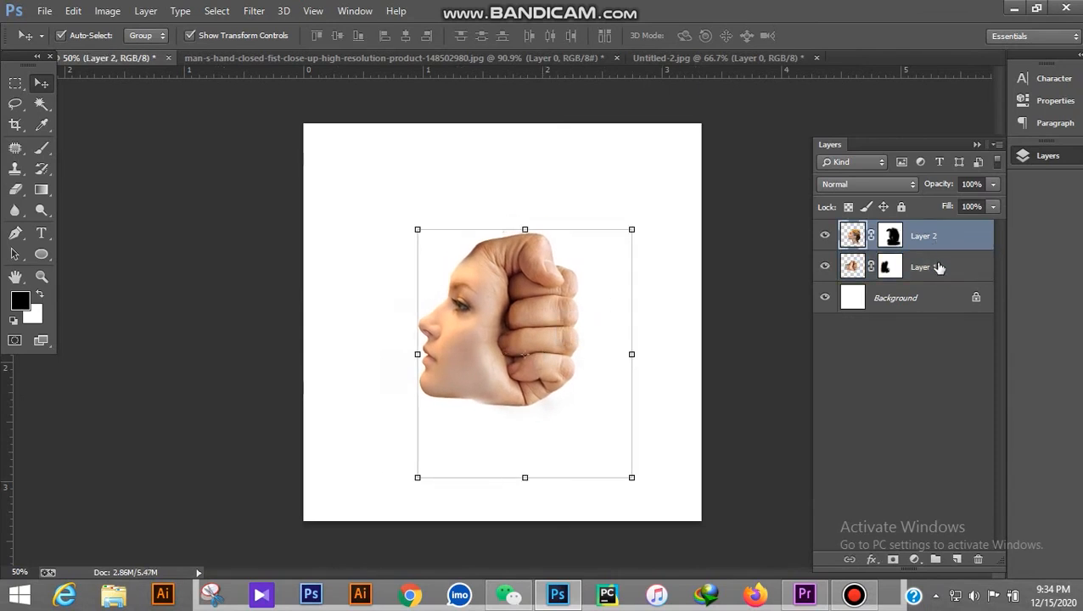
pyautogui.keyDown('ctrl'); pyautogui.click(938, 267); pyautogui.keyUp('ctrl')
pyautogui.rightClick(936, 250)
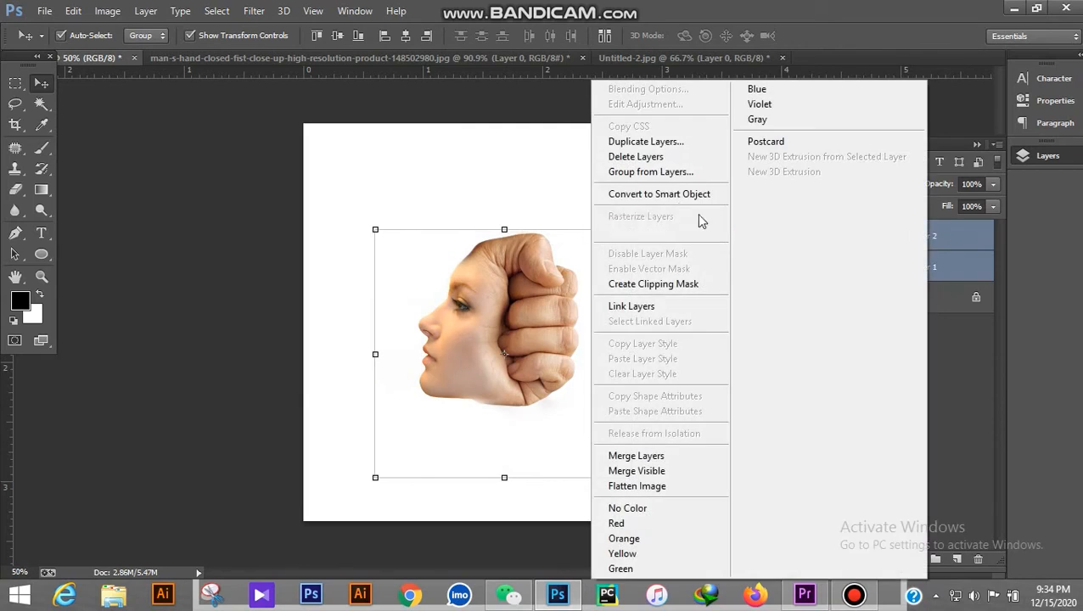
pyautogui.click(679, 195)
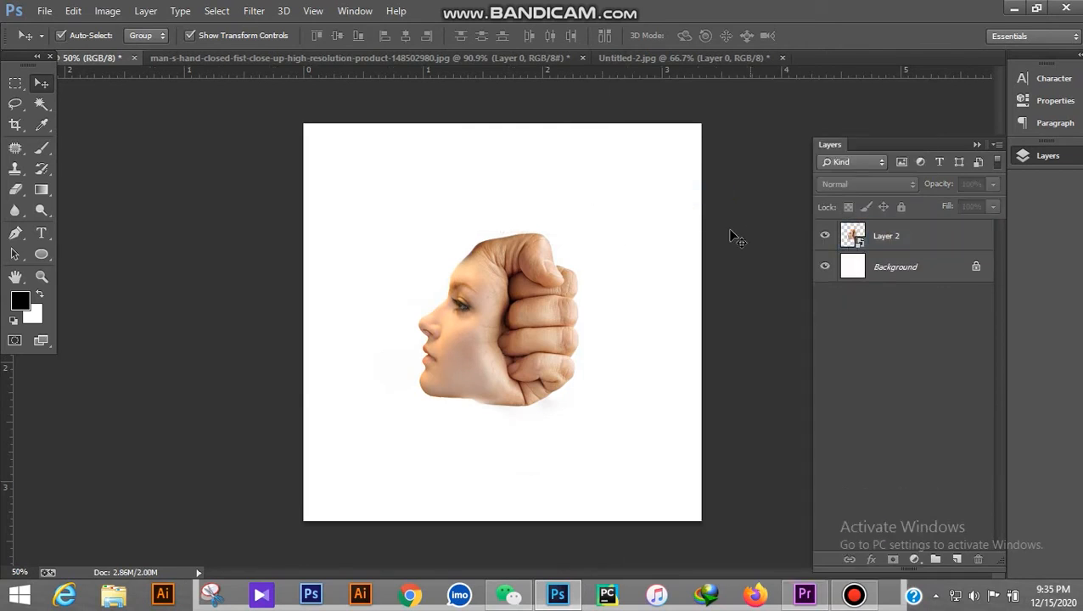
# - Apply the Camera Raw Filter to the smart object with Temperature +13, Exposure +0.05, Contrast +7, Whites +8, Blacks +8 and Vibrance +15
pyautogui.click(524, 291)
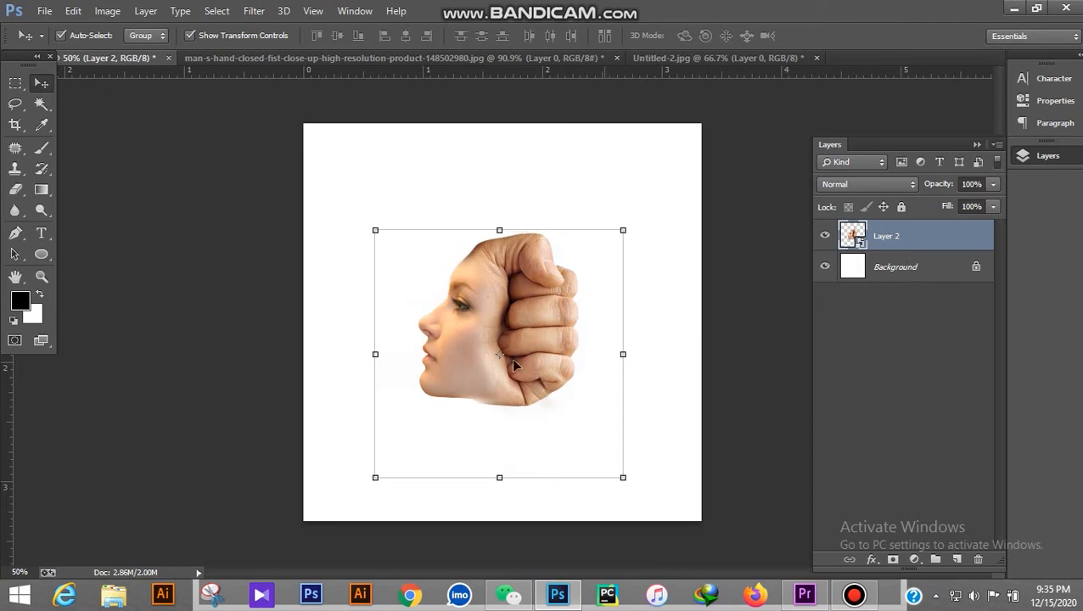
pyautogui.hotkey('ctrl', '+')
pyautogui.click(253, 10)
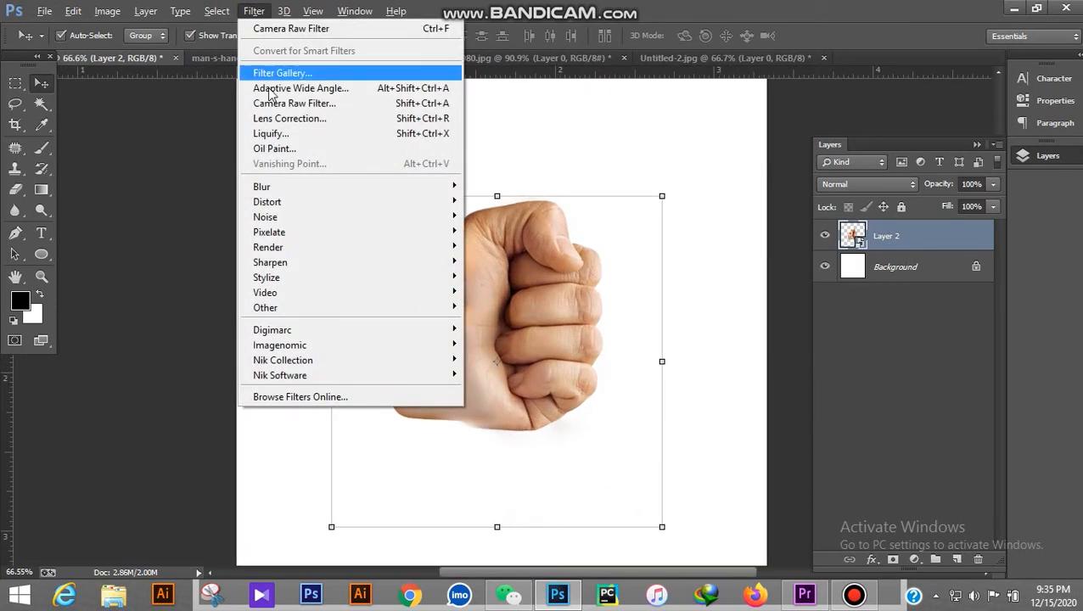
pyautogui.click(284, 103)
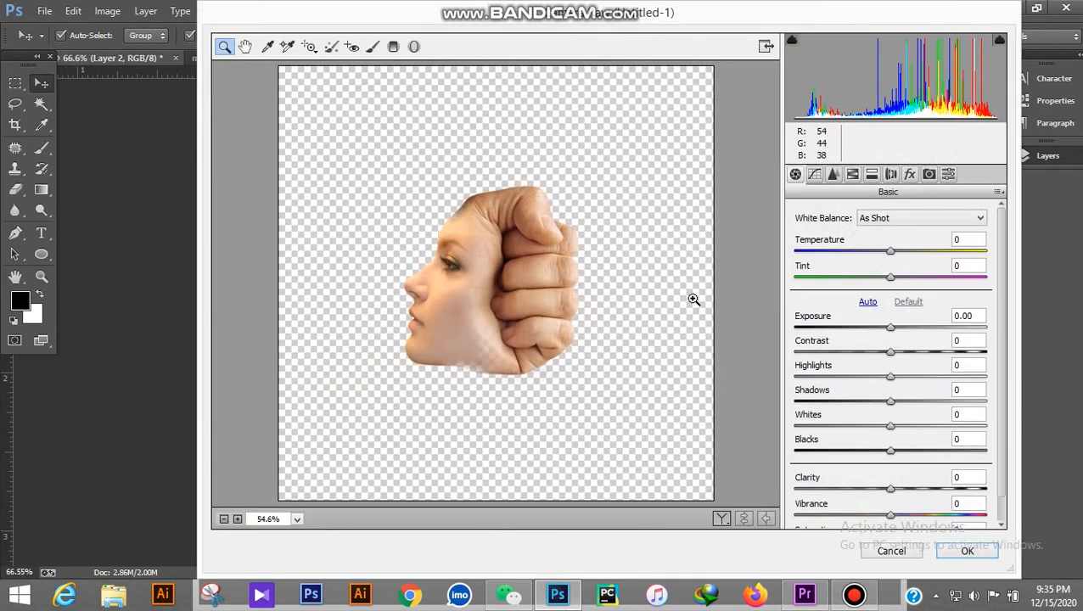
pyautogui.moveTo(890, 252); pyautogui.dragTo(901, 251)
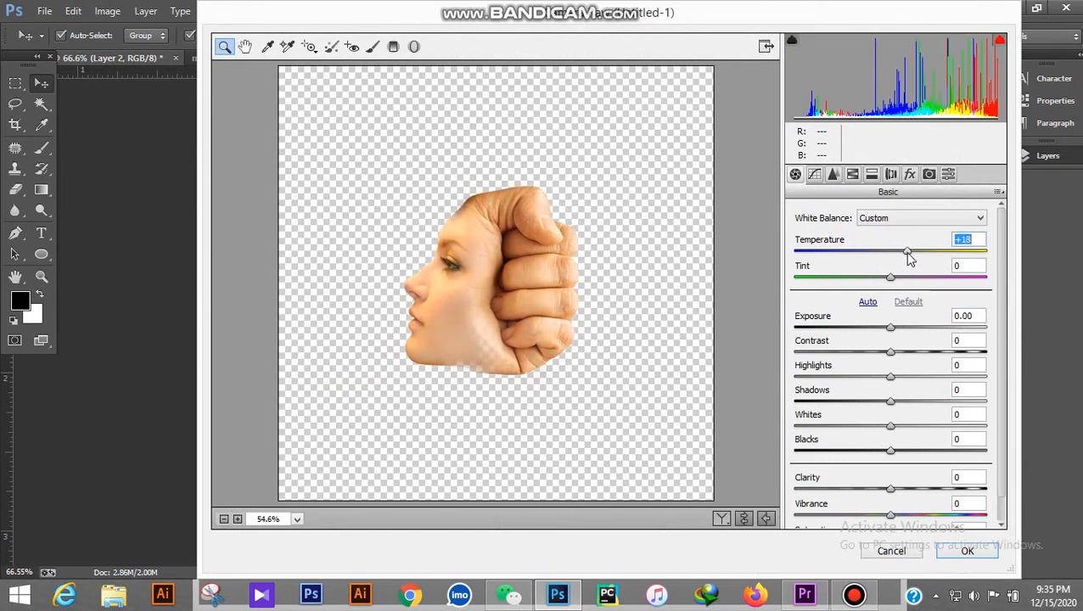
pyautogui.moveTo(891, 328); pyautogui.dragTo(897, 362)
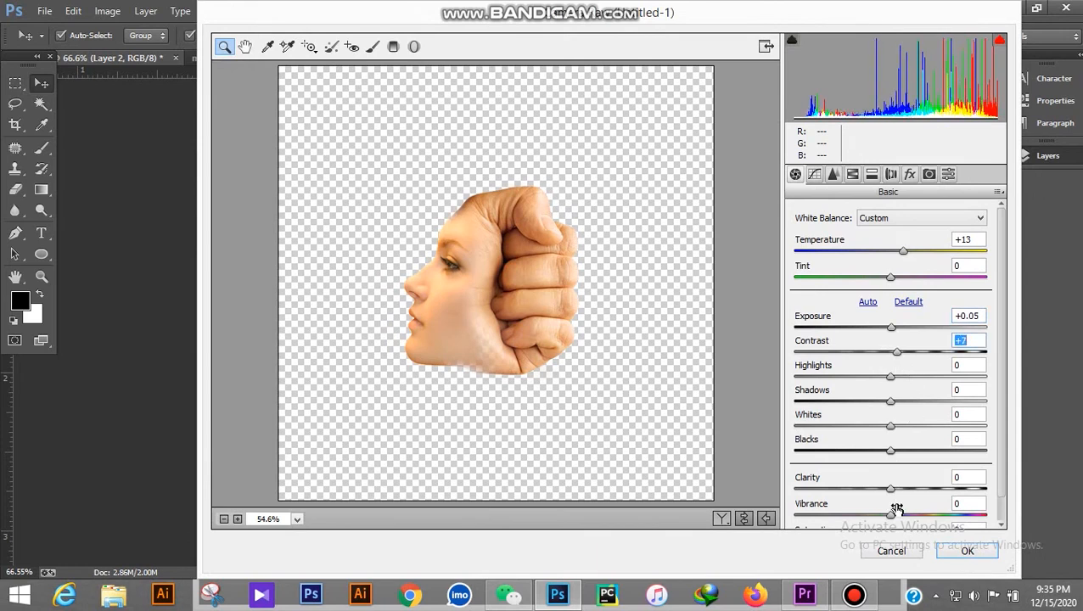
pyautogui.moveTo(889, 515); pyautogui.dragTo(906, 517)
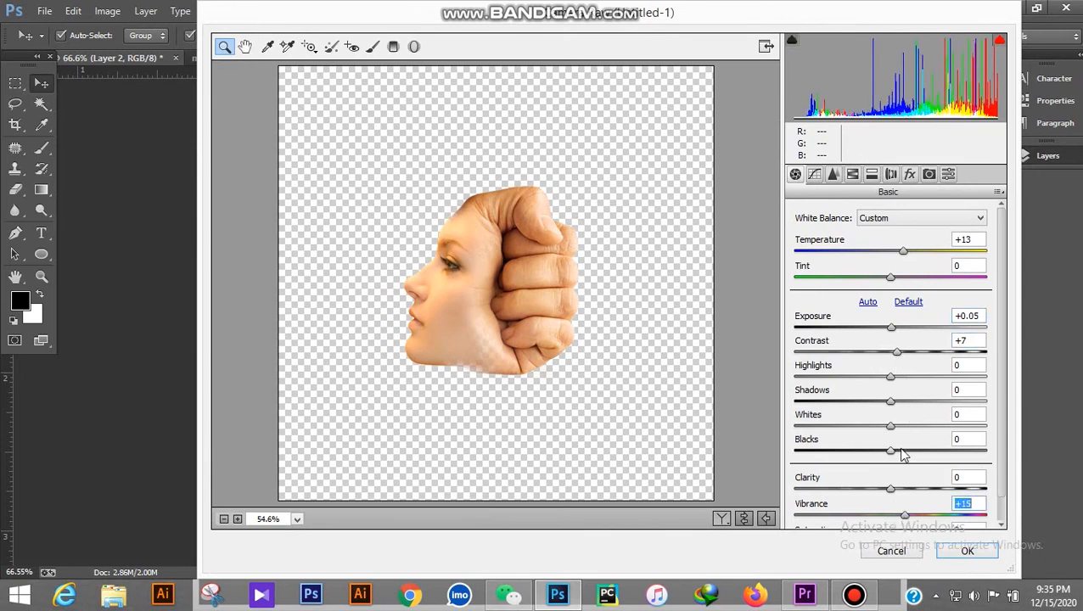
pyautogui.moveTo(893, 455)
pyautogui.mouseDown()
pyautogui.moveTo(908, 457)
pyautogui.moveTo(890, 459)
pyautogui.moveTo(899, 462)
pyautogui.moveTo(929, 432)
pyautogui.moveTo(899, 437)
pyautogui.mouseUp()
pyautogui.click(962, 551)
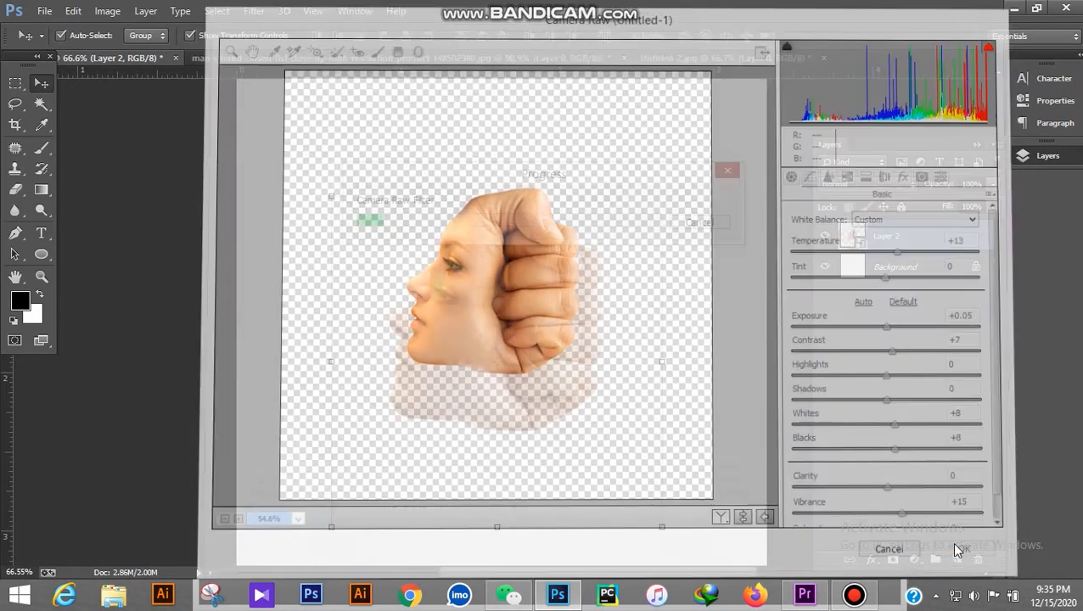
# - Scale the composite smart object up to about 122% and reposition it in the middle of the canvas
pyautogui.scroll(-3, 248, 472)
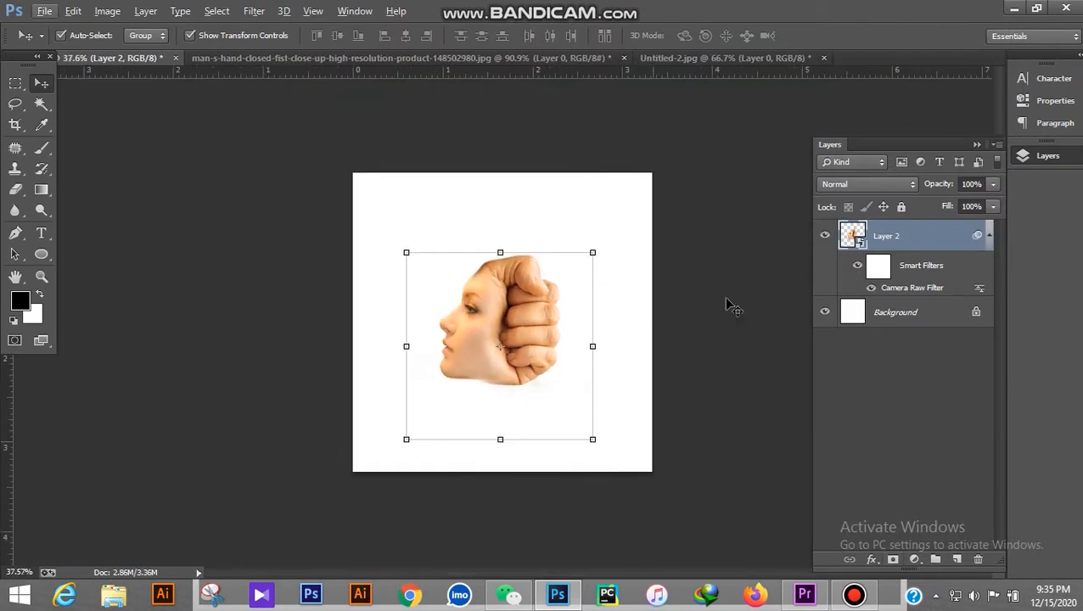
pyautogui.click(696, 326)
pyautogui.scroll(3, 692, 338)
pyautogui.scroll(-3, 692, 338)
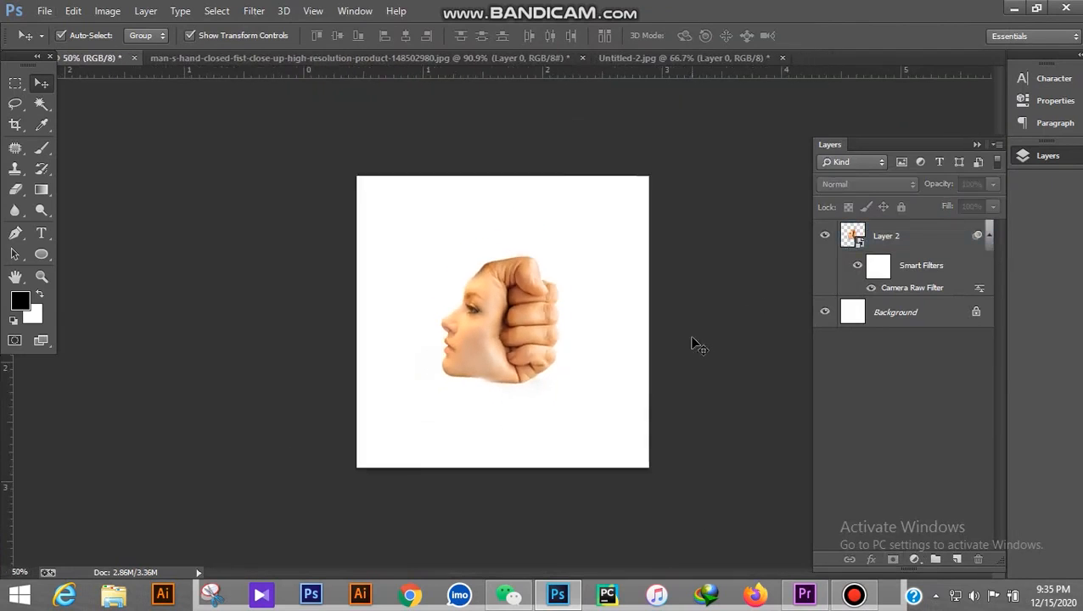
pyautogui.scroll(2, 511, 384)
pyautogui.moveTo(551, 331); pyautogui.dragTo(556, 344)
pyautogui.click(621, 494)
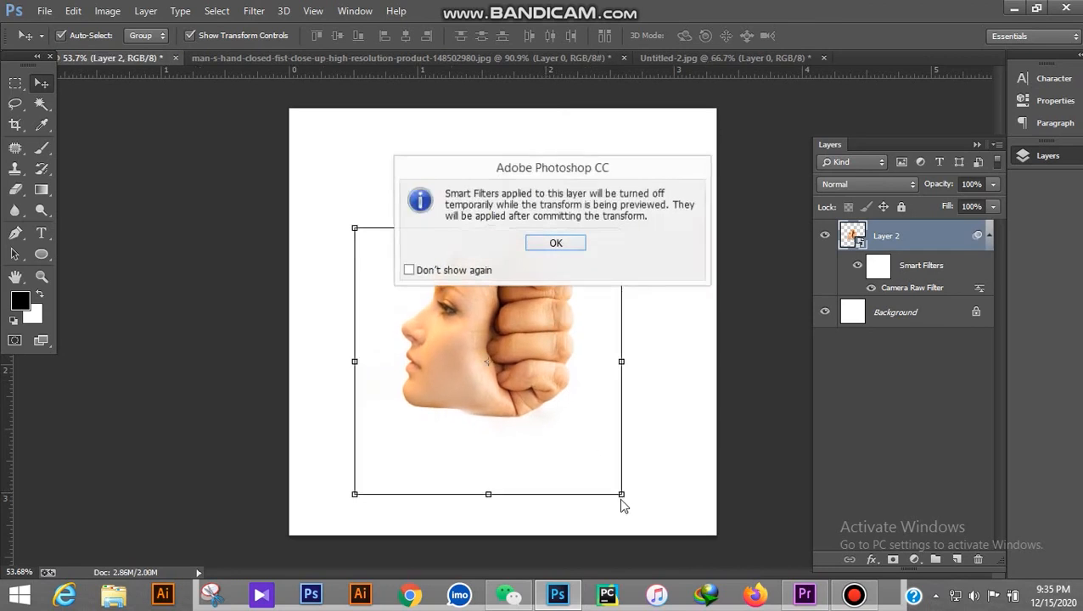
pyautogui.click(555, 243)
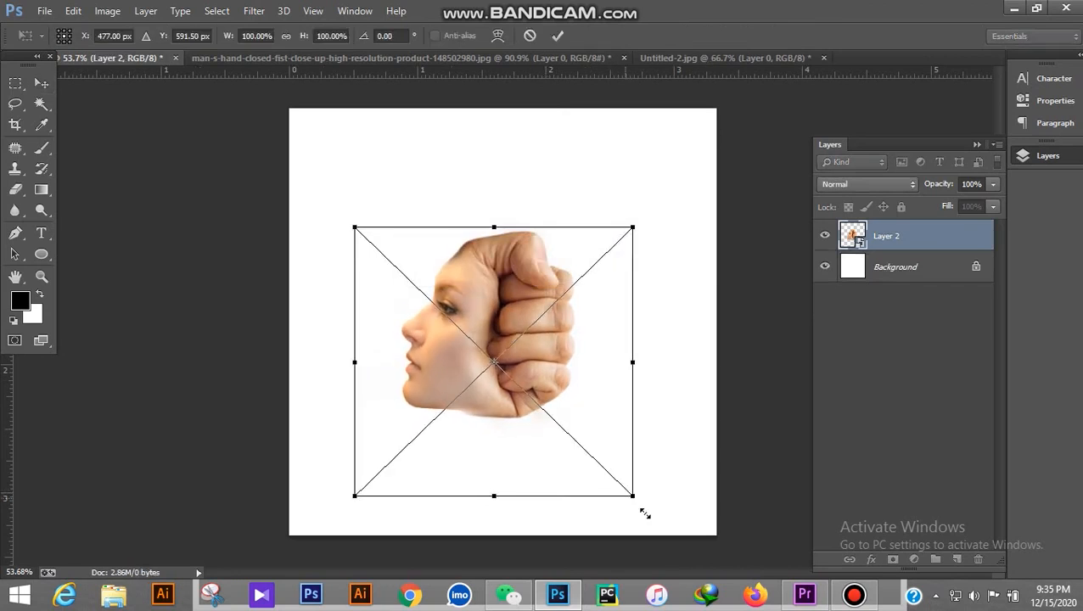
pyautogui.moveTo(645, 512); pyautogui.dragTo(693, 551)
pyautogui.moveTo(614, 390); pyautogui.dragTo(591, 339)
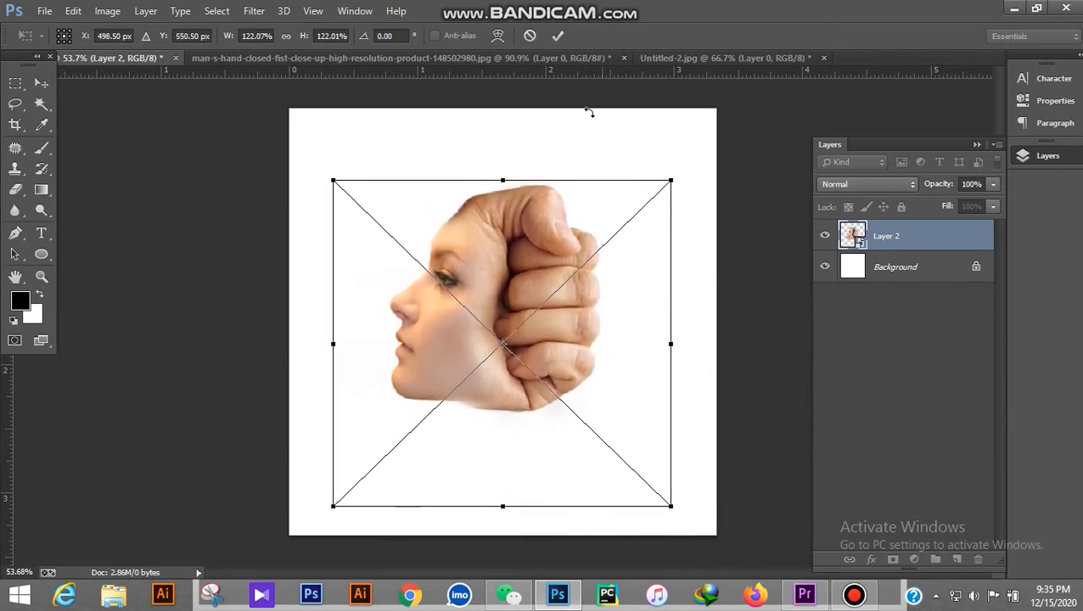
pyautogui.click(558, 36)
pyautogui.click(742, 282)
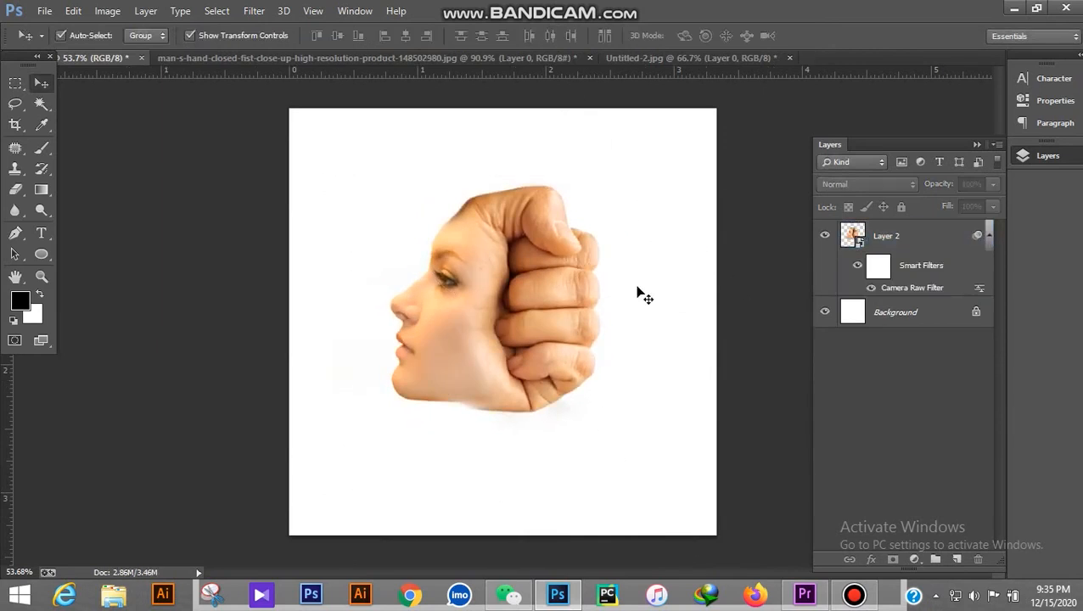
# - Add a Gradient fill layer directly above the white Background, using the Foreground to Background preset
pyautogui.scroll(-2, 581, 315)
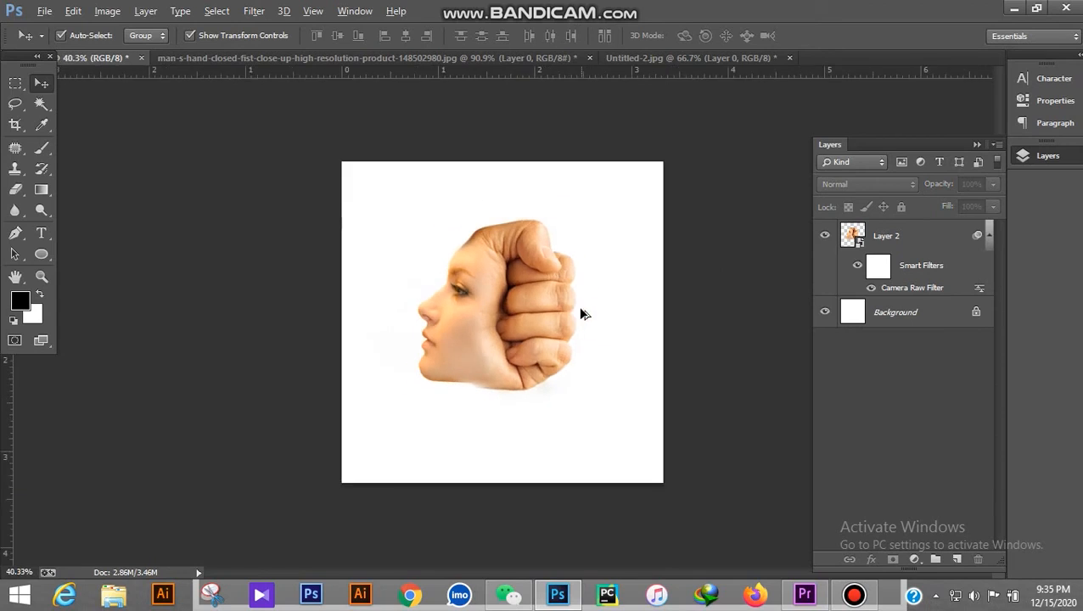
pyautogui.click(914, 321)
pyautogui.click(914, 560)
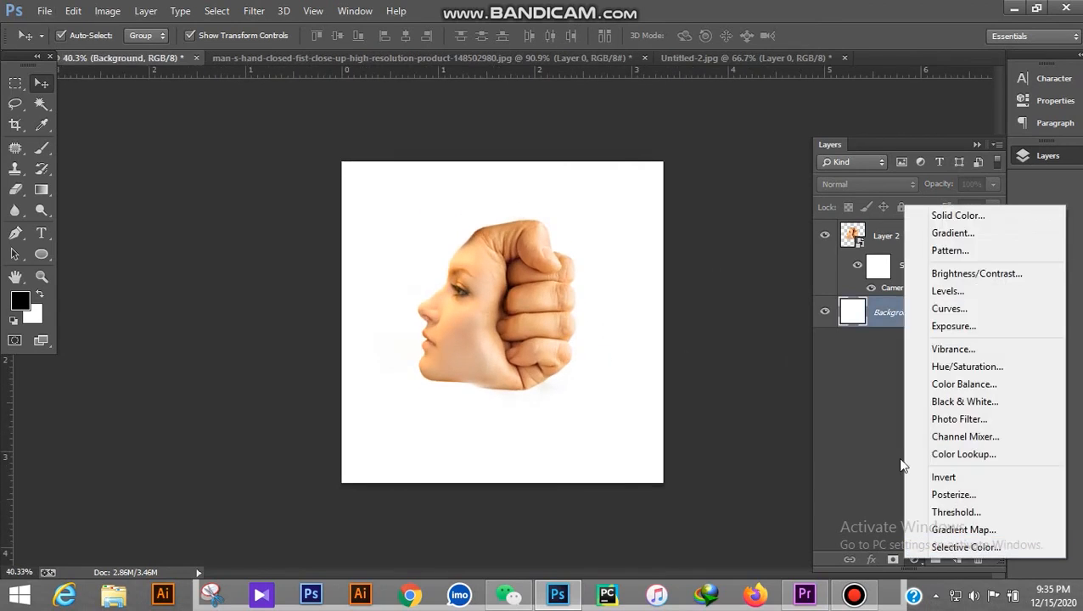
pyautogui.click(943, 231)
pyautogui.click(894, 253)
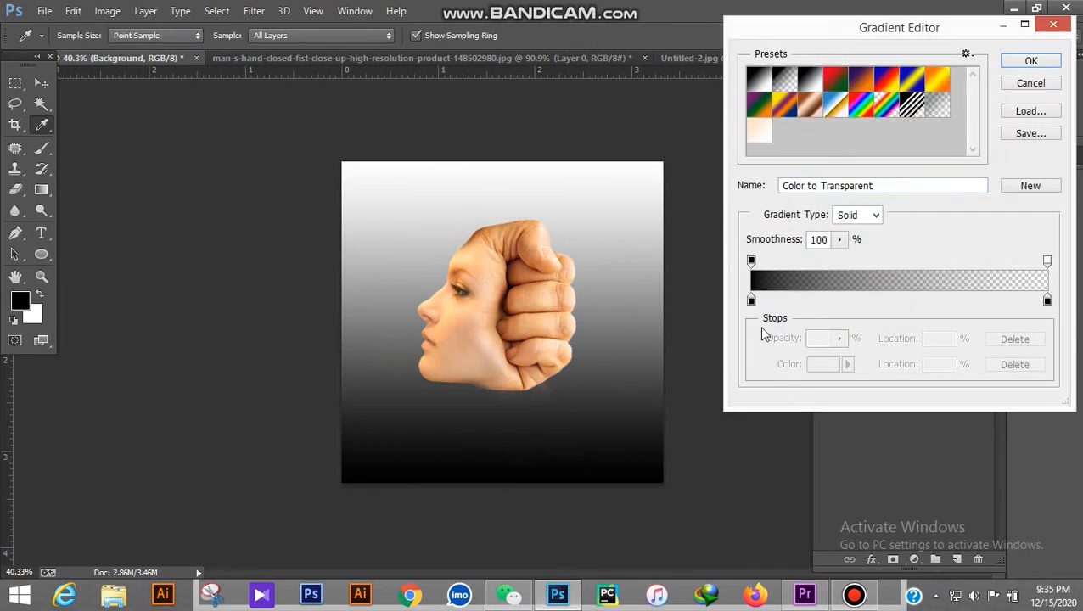
pyautogui.click(759, 82)
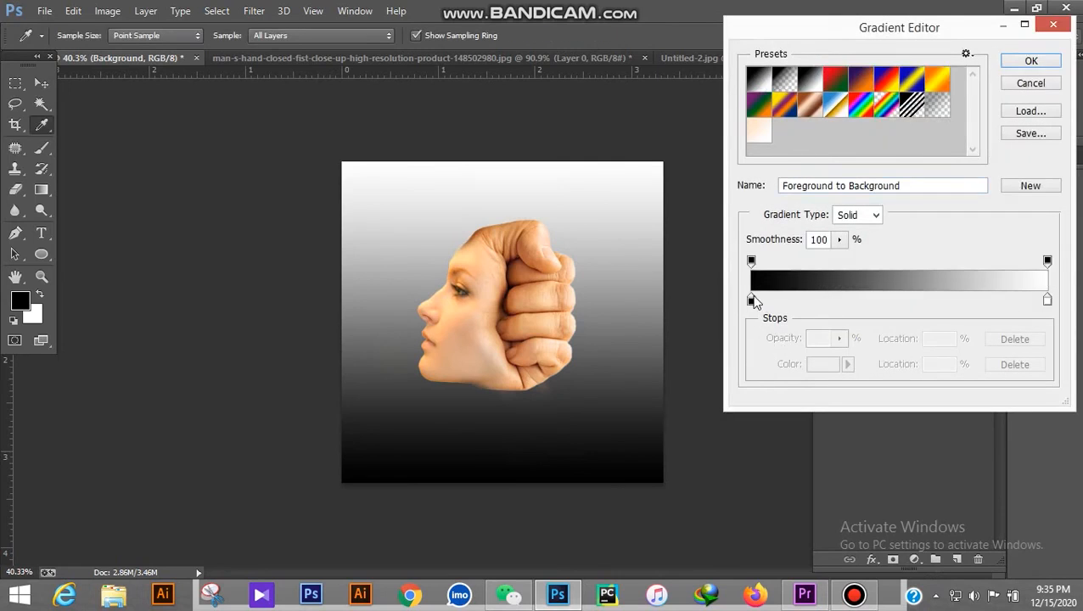
# - Set the gradient's starting colour stop to the skin tone #ecc29f, sampling from the face and refining the shade and hue
pyautogui.doubleClick(751, 299)
pyautogui.click(463, 314)
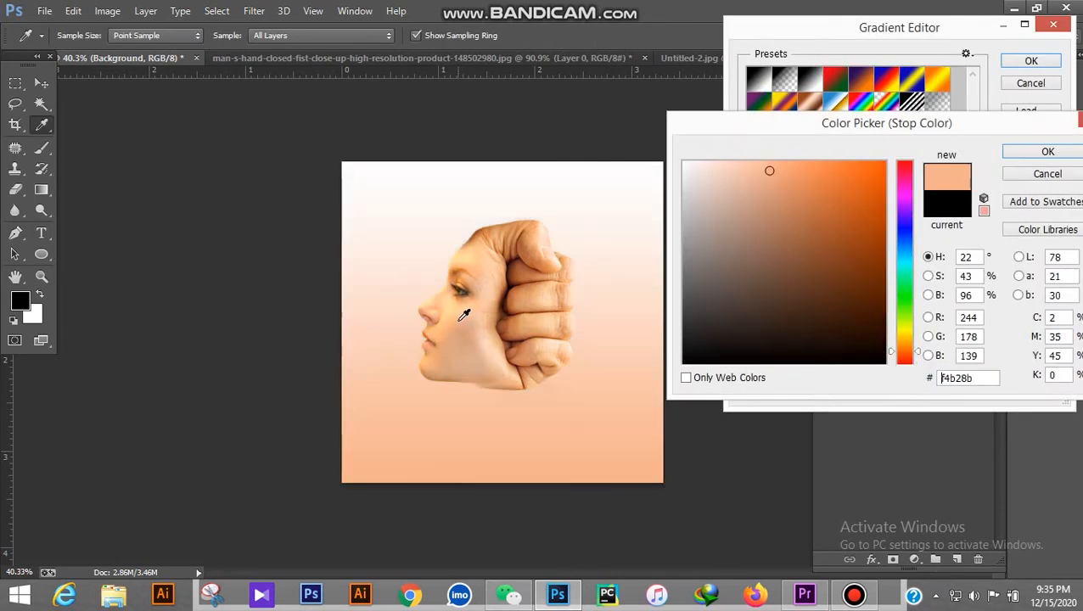
pyautogui.moveTo(763, 177); pyautogui.dragTo(748, 176)
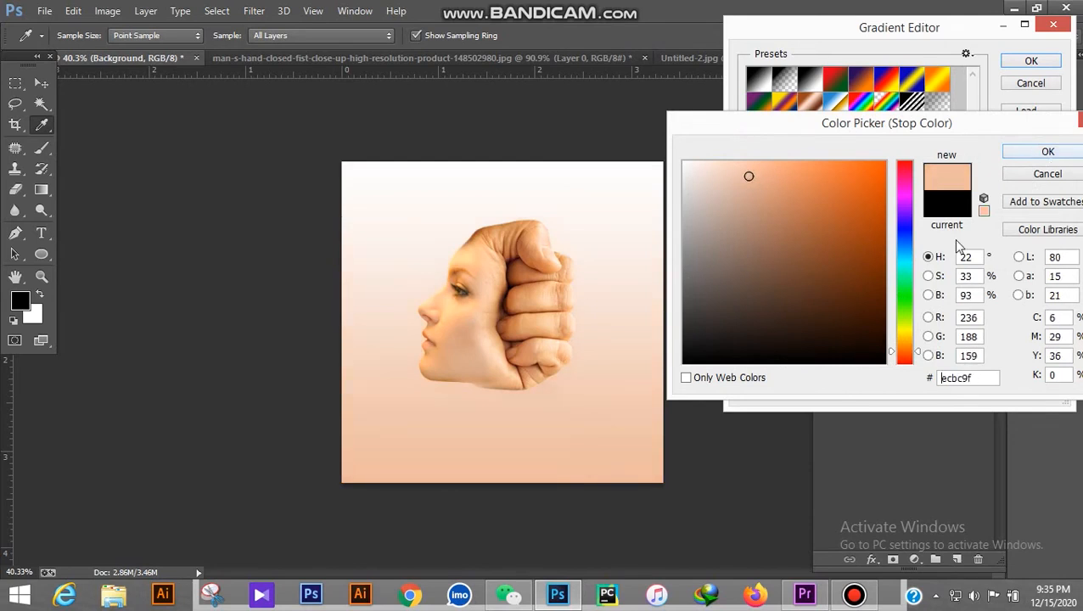
pyautogui.moveTo(901, 346); pyautogui.dragTo(905, 348)
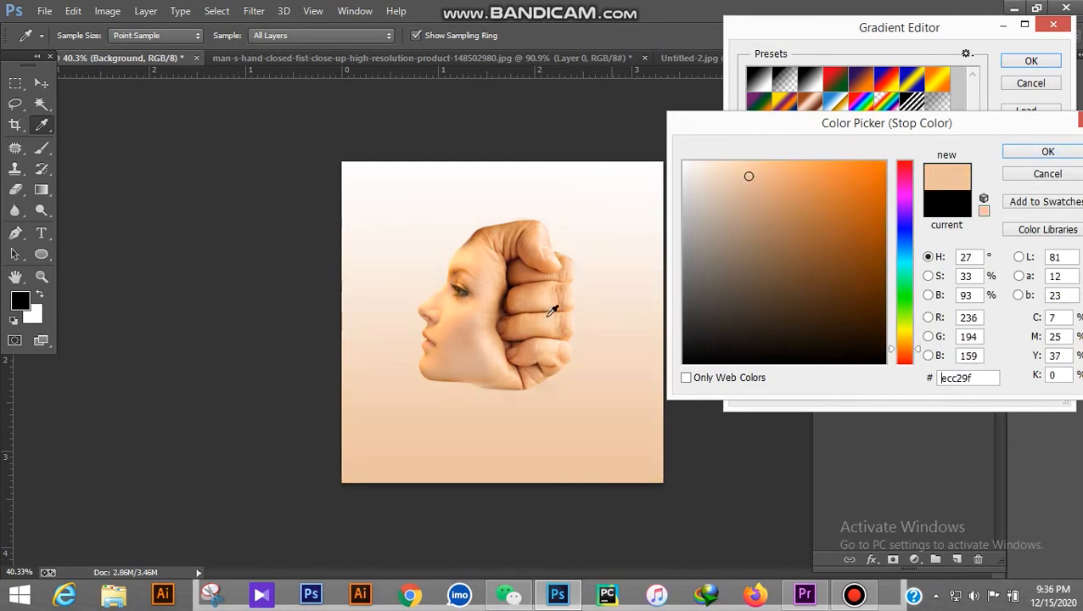
pyautogui.click(1047, 151)
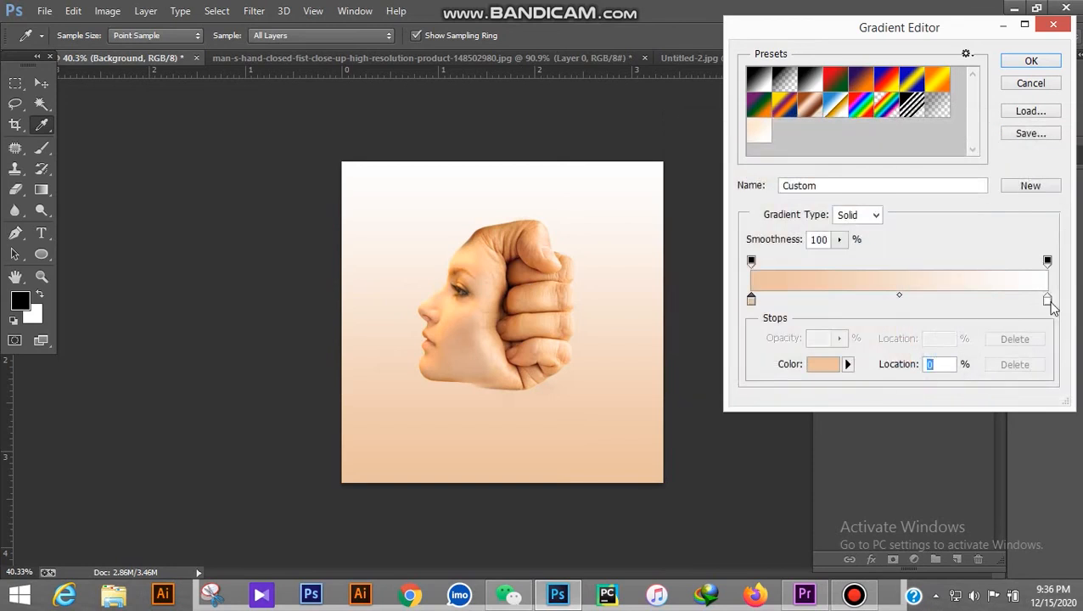
# - Set the gradient's end colour stop to the pale beige #eacfb4, starting from a skin tone sampled on the fist, and accept the gradient
pyautogui.click(1049, 302)
pyautogui.doubleClick(1049, 303)
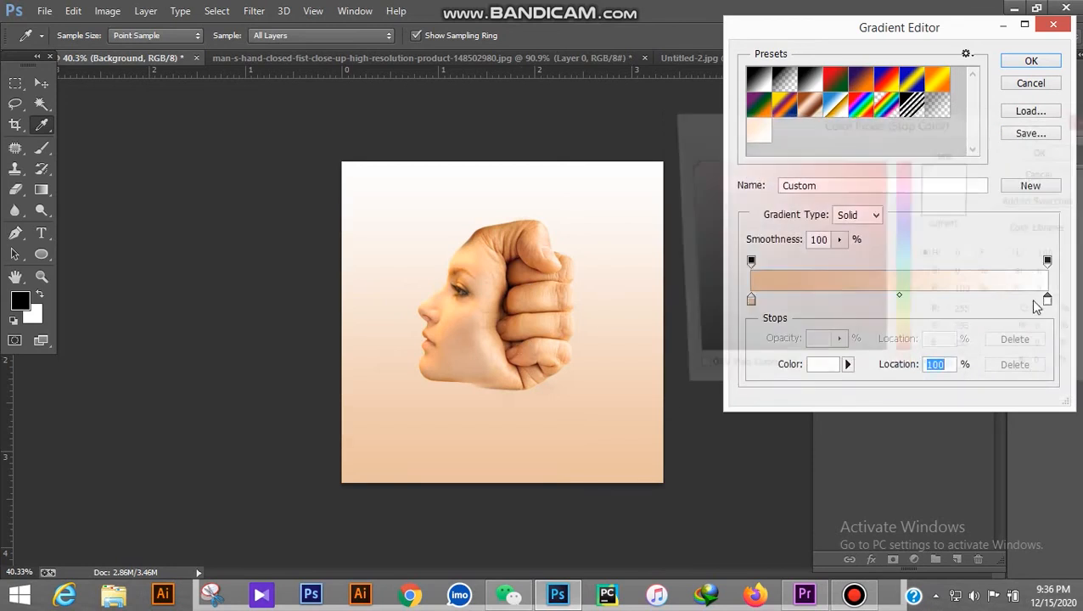
pyautogui.click(547, 286)
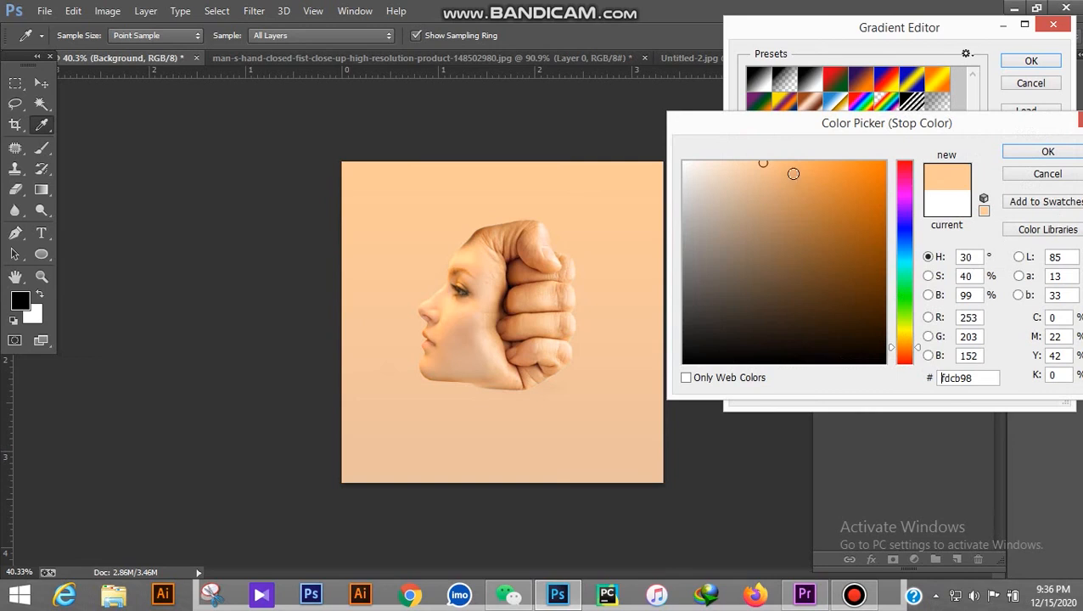
pyautogui.click(780, 160)
pyautogui.moveTo(787, 162)
pyautogui.mouseDown()
pyautogui.moveTo(778, 174)
pyautogui.moveTo(749, 152)
pyautogui.moveTo(729, 177)
pyautogui.mouseUp()
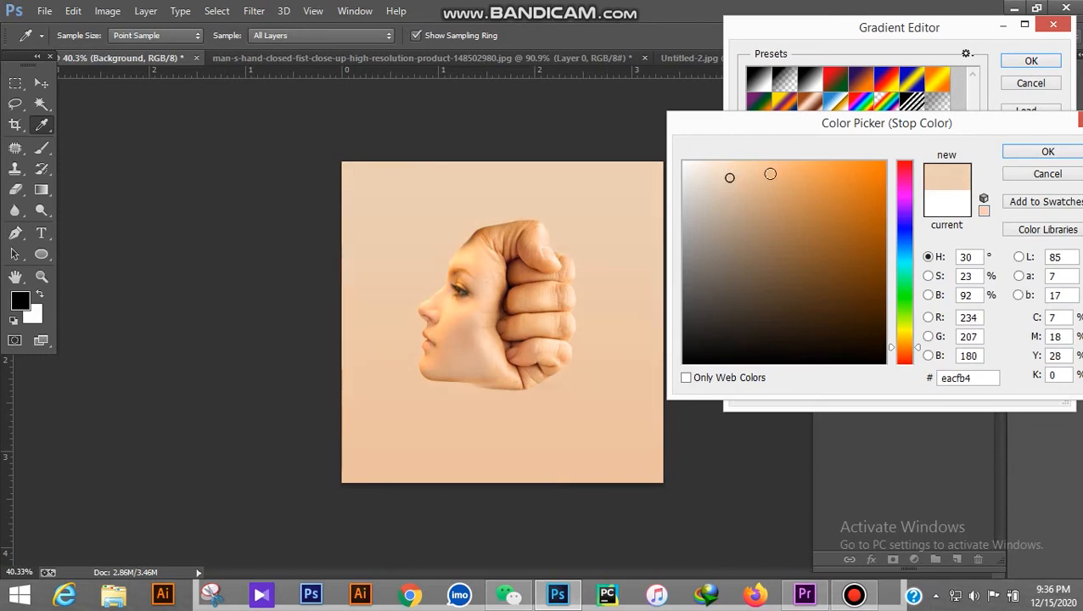
pyautogui.click(1029, 154)
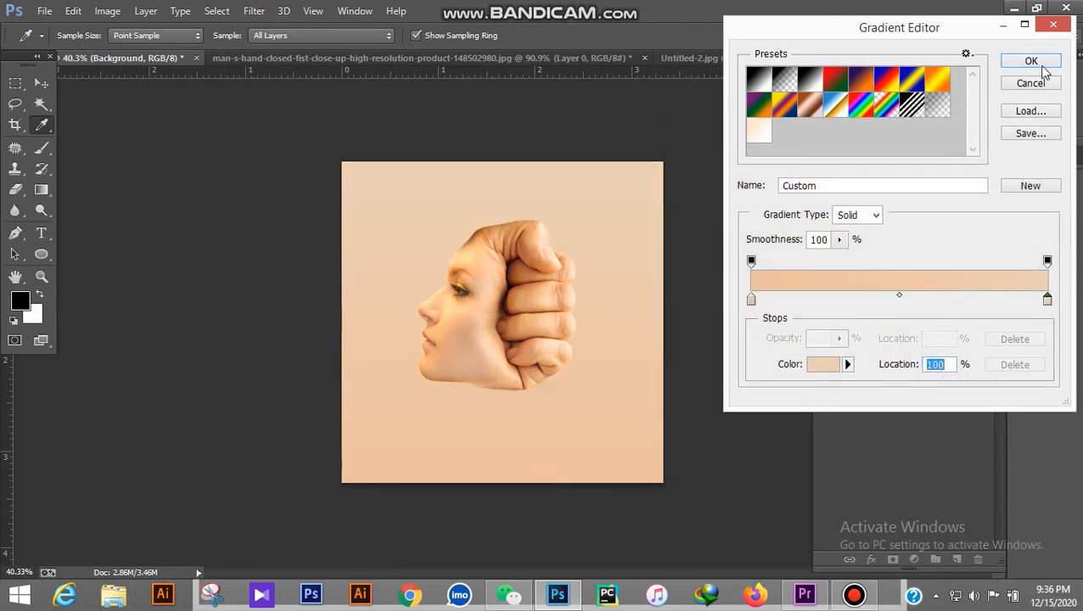
pyautogui.click(1030, 62)
# - Make the gradient fill Radial and reversed, with its scale at about 268%, and apply it
pyautogui.click(886, 278)
pyautogui.click(891, 300)
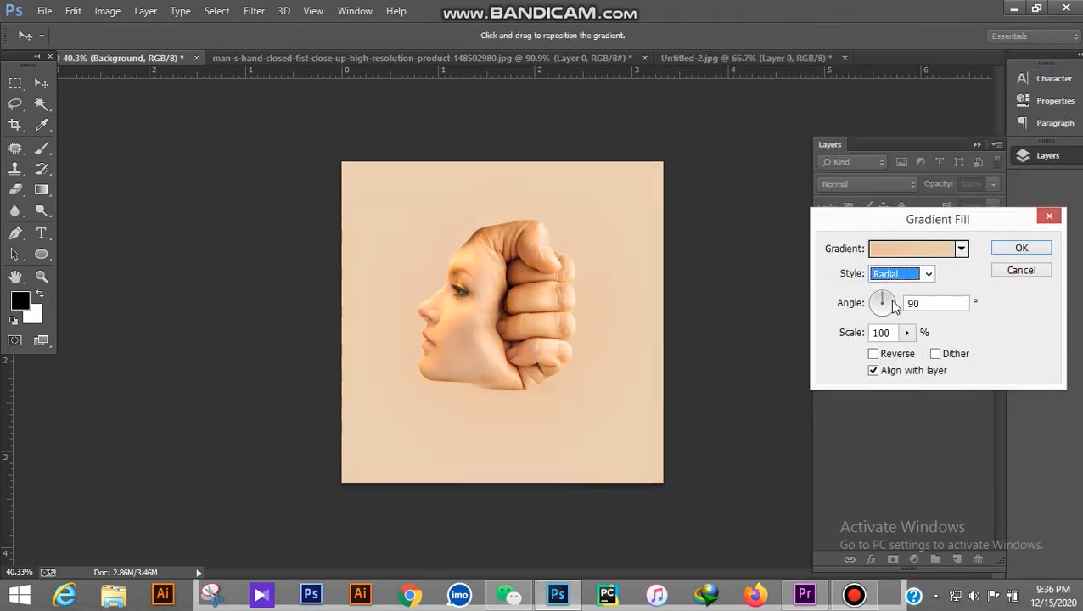
pyautogui.click(907, 333)
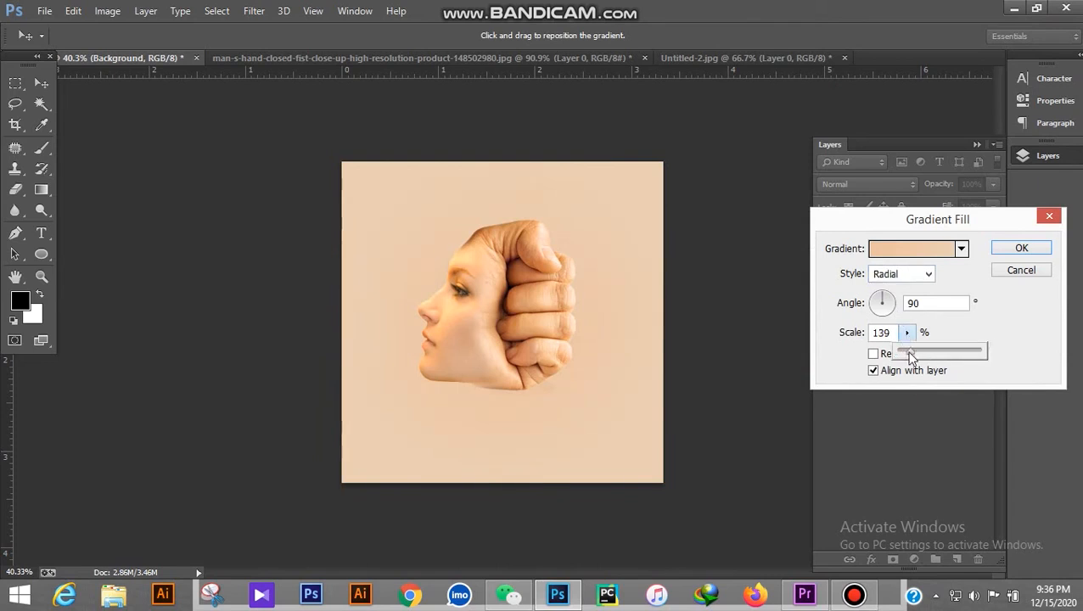
pyautogui.click(887, 354)
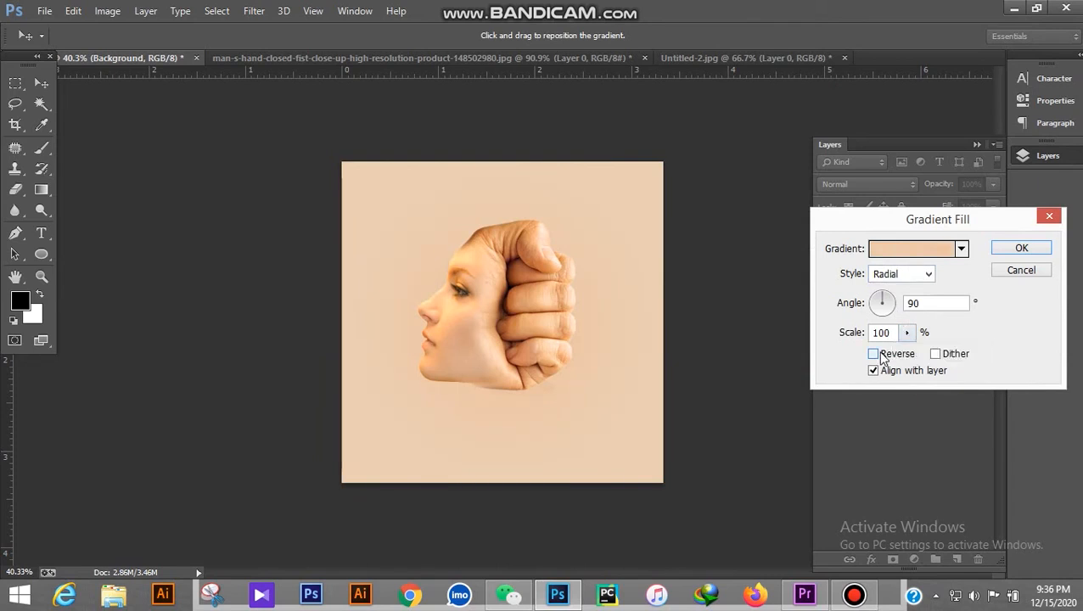
pyautogui.click(883, 353)
pyautogui.click(907, 334)
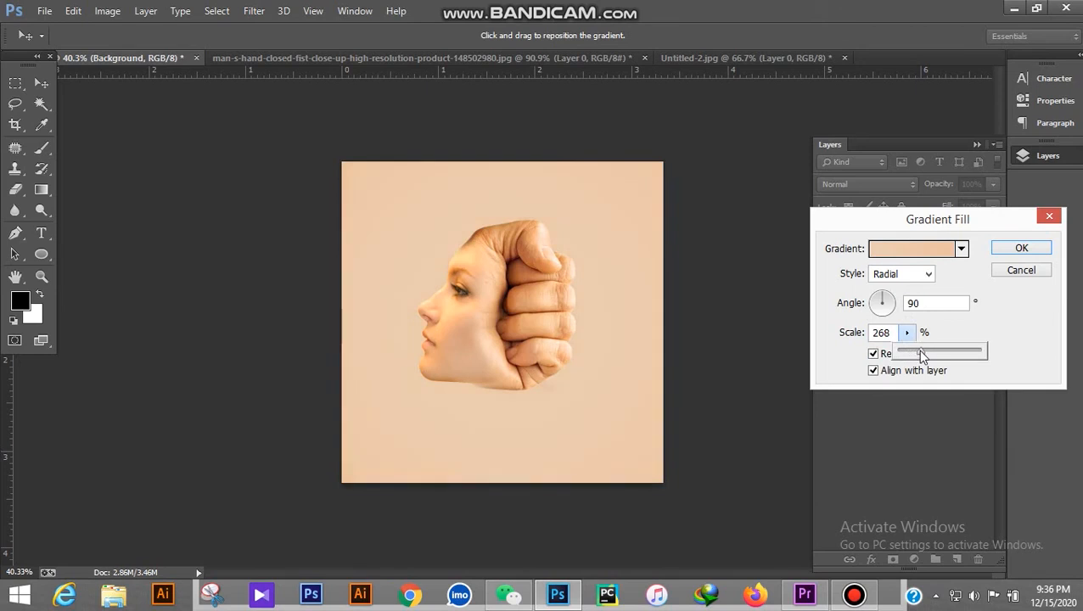
pyautogui.click(1018, 248)
pyautogui.click(723, 332)
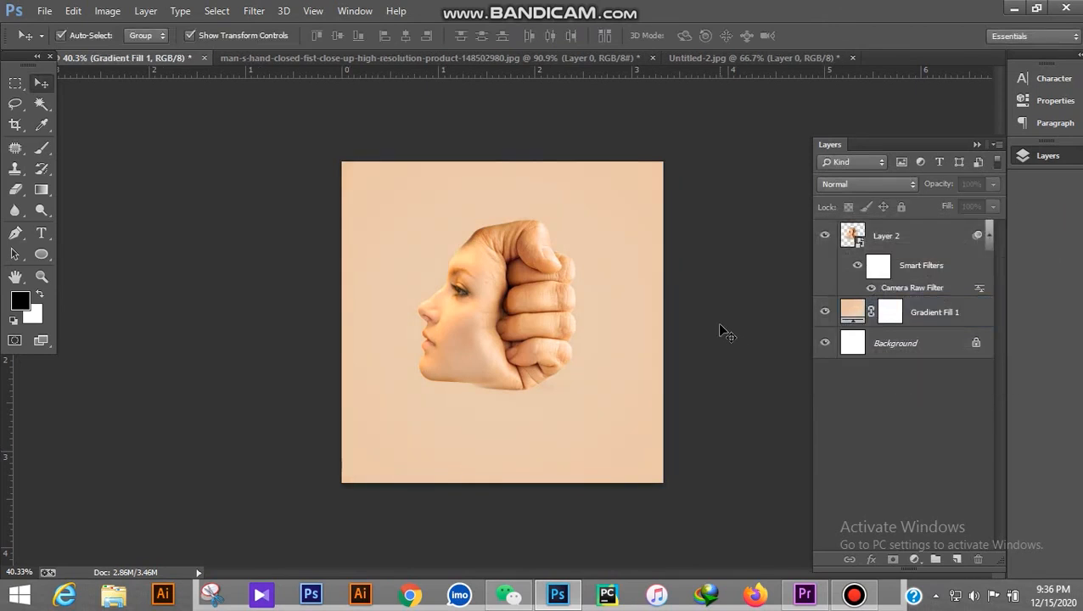
# - On a new layer above the gradient fill, paint one black dab below the head with a soft 160 px brush at 0% hardness
pyautogui.click(933, 314)
pyautogui.click(958, 561)
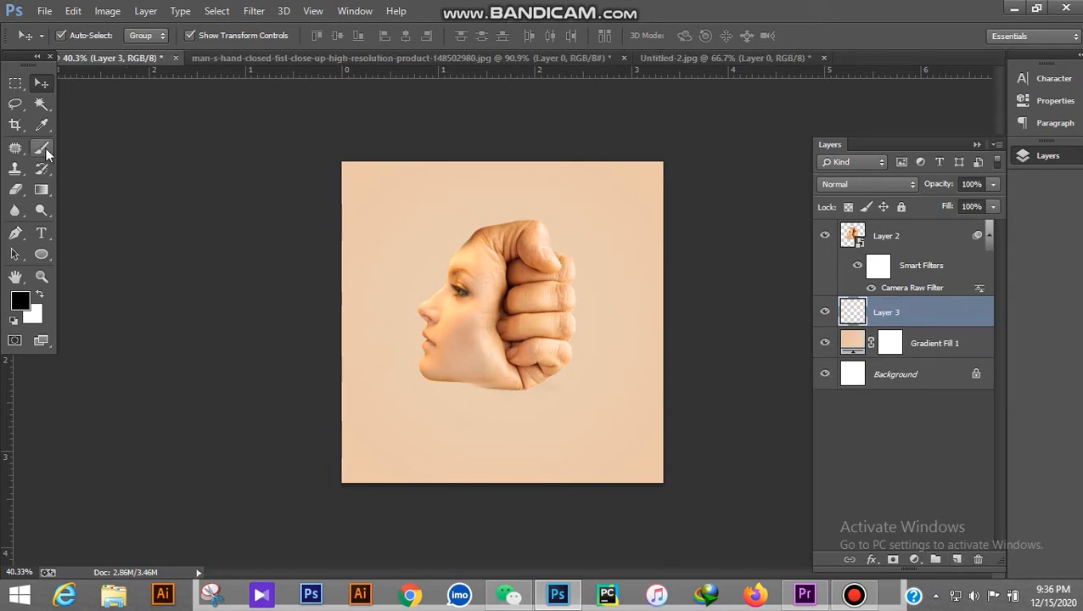
pyautogui.click(46, 148)
pyautogui.click(20, 300)
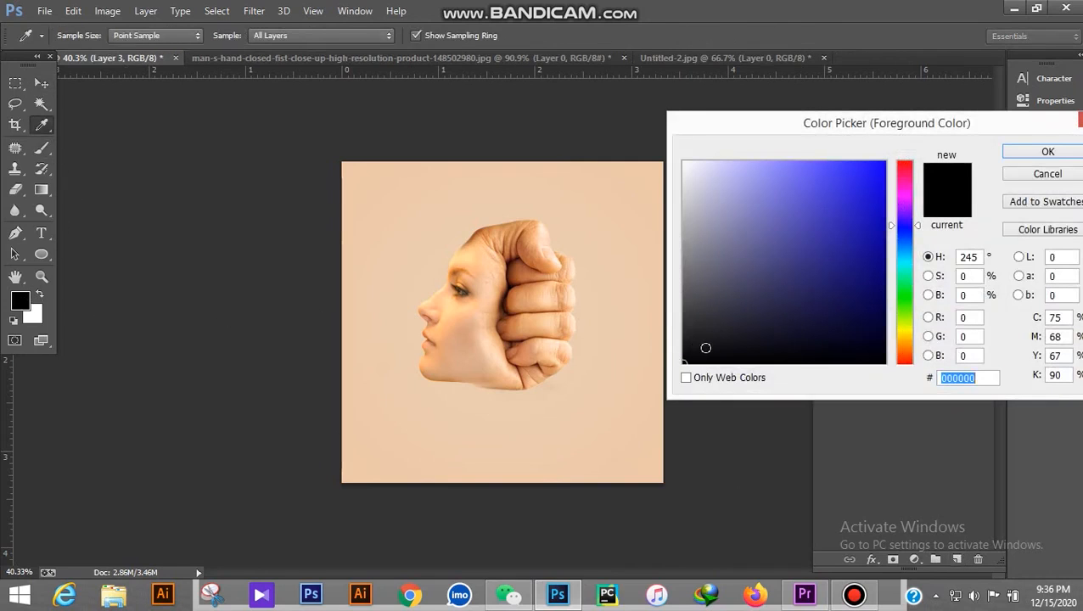
pyautogui.moveTo(705, 348); pyautogui.dragTo(665, 369)
pyautogui.click(1037, 153)
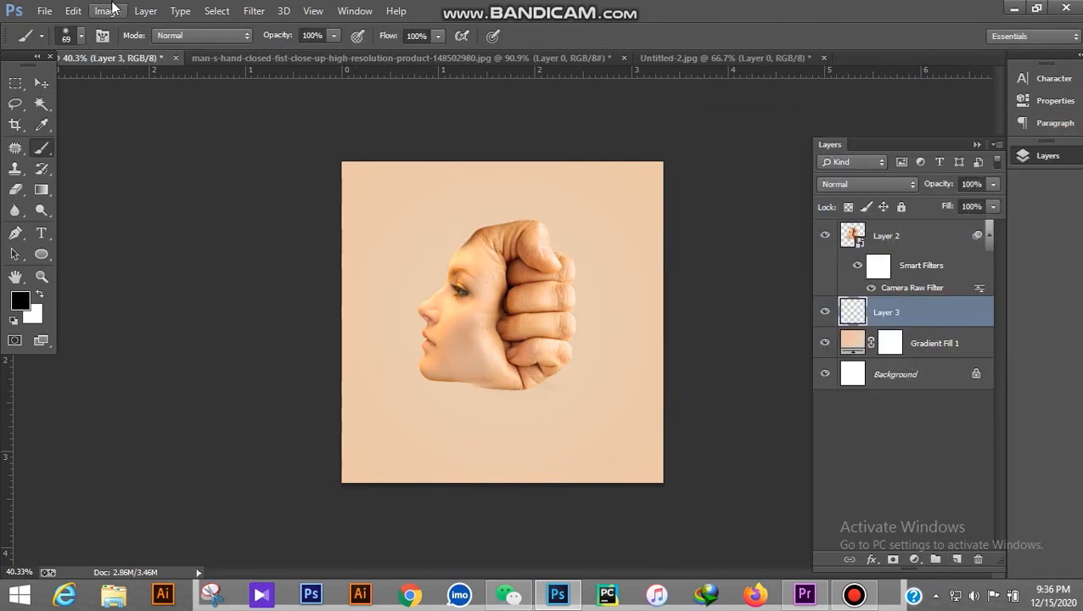
pyautogui.click(81, 36)
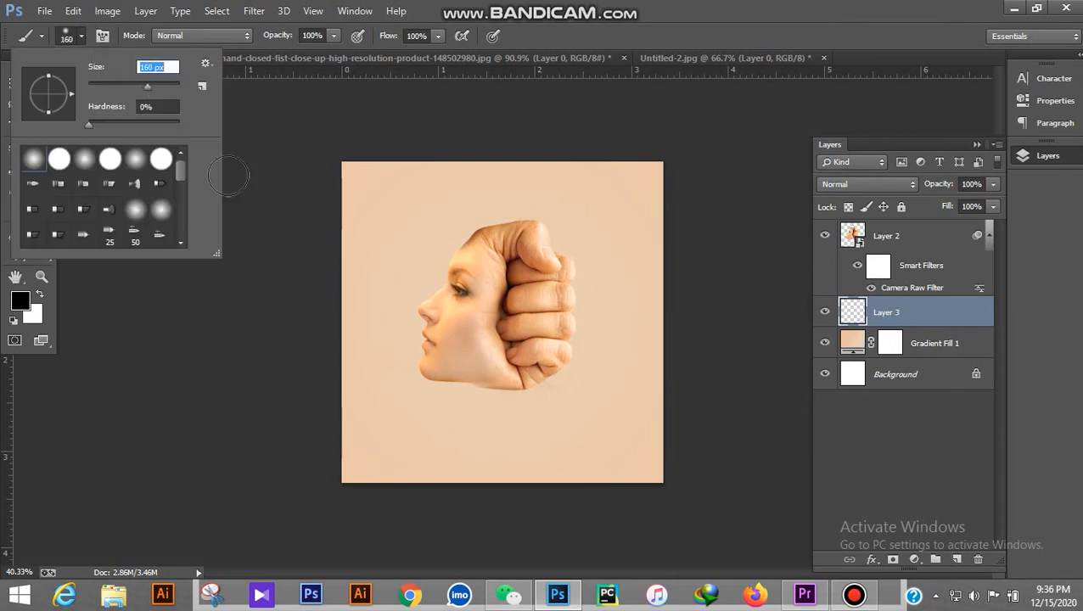
pyautogui.click(496, 416)
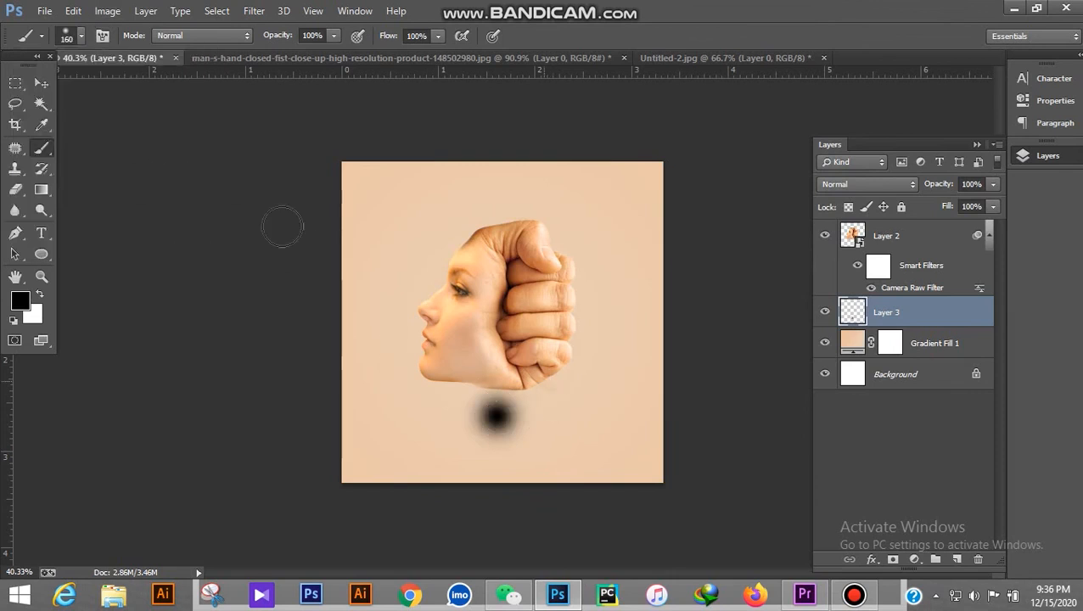
# - Transform the black dab into a flat shadow beneath the head, about 300% wide and 39% high
pyautogui.click(43, 85)
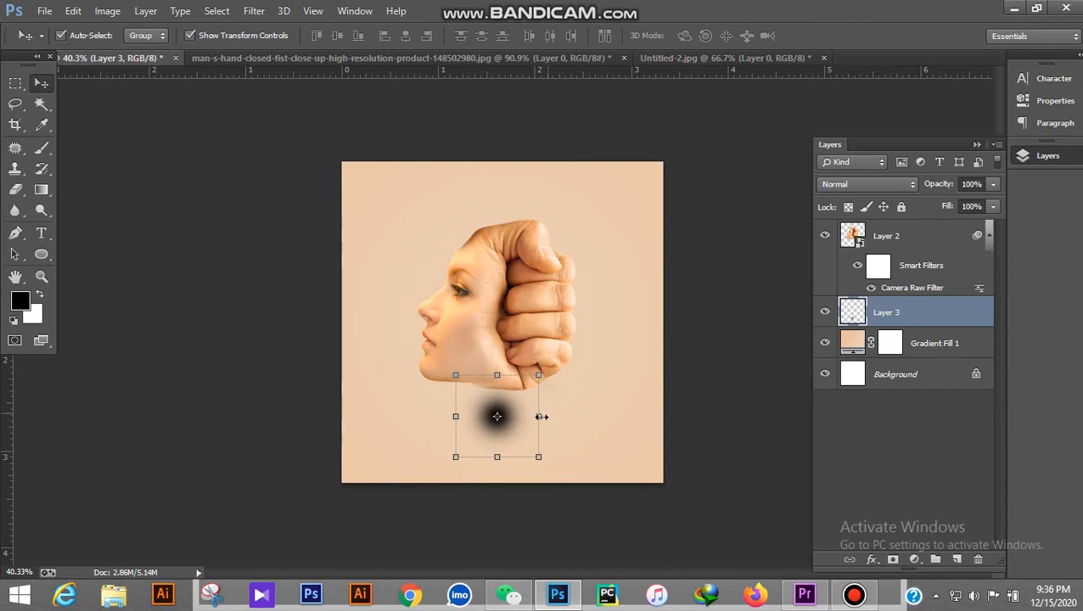
pyautogui.moveTo(542, 416); pyautogui.dragTo(704, 416)
pyautogui.moveTo(582, 389); pyautogui.dragTo(523, 431)
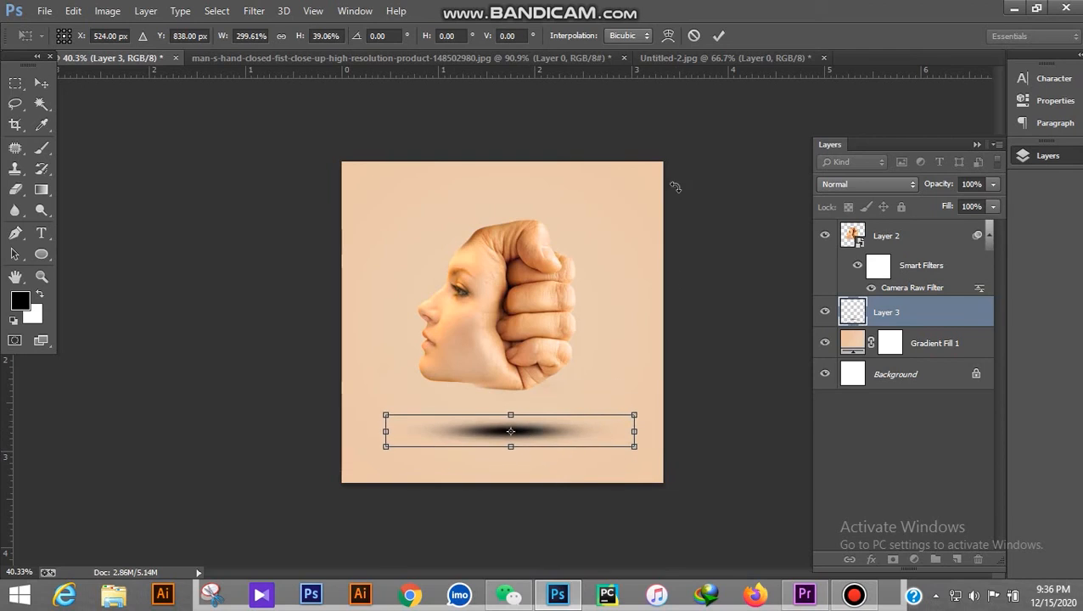
pyautogui.press('Return')
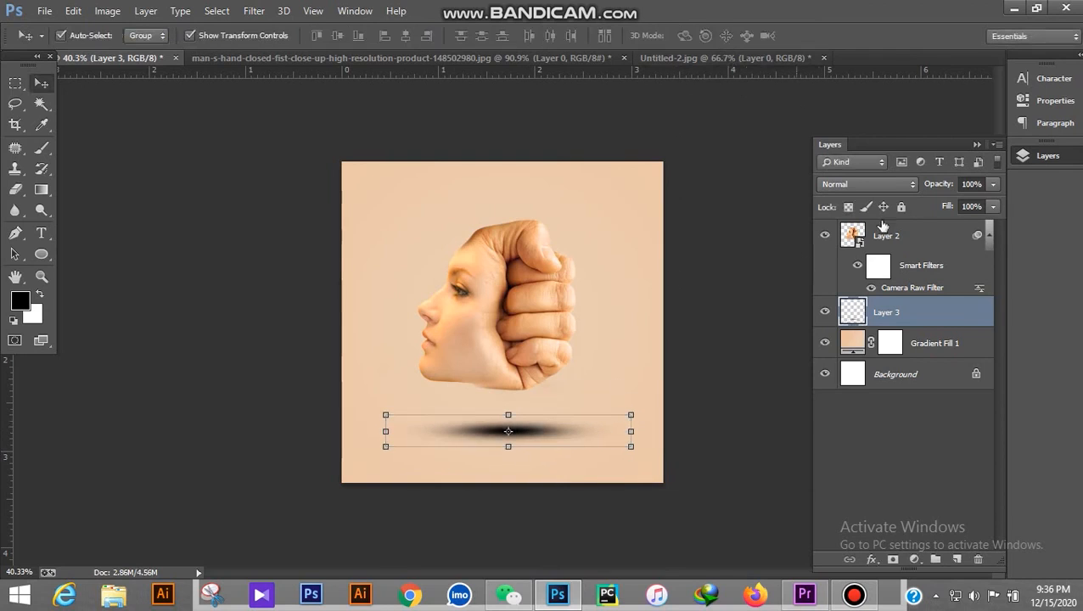
# - Cycle through the shadow layer's blend modes and set it to Soft Light
pyautogui.click(885, 186)
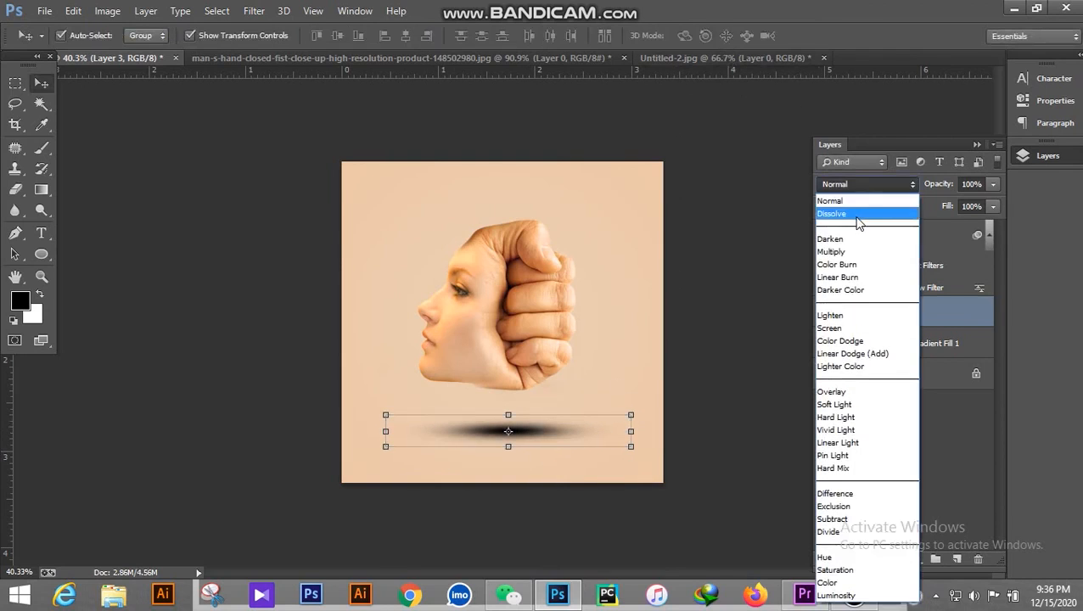
pyautogui.click(857, 217)
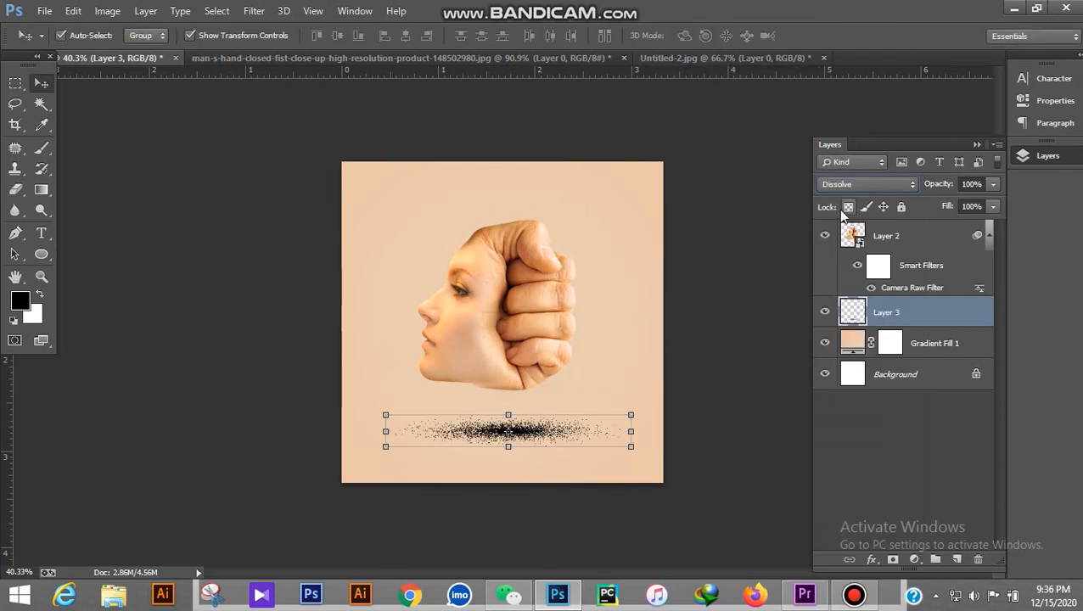
pyautogui.scroll(-10, 869, 182)
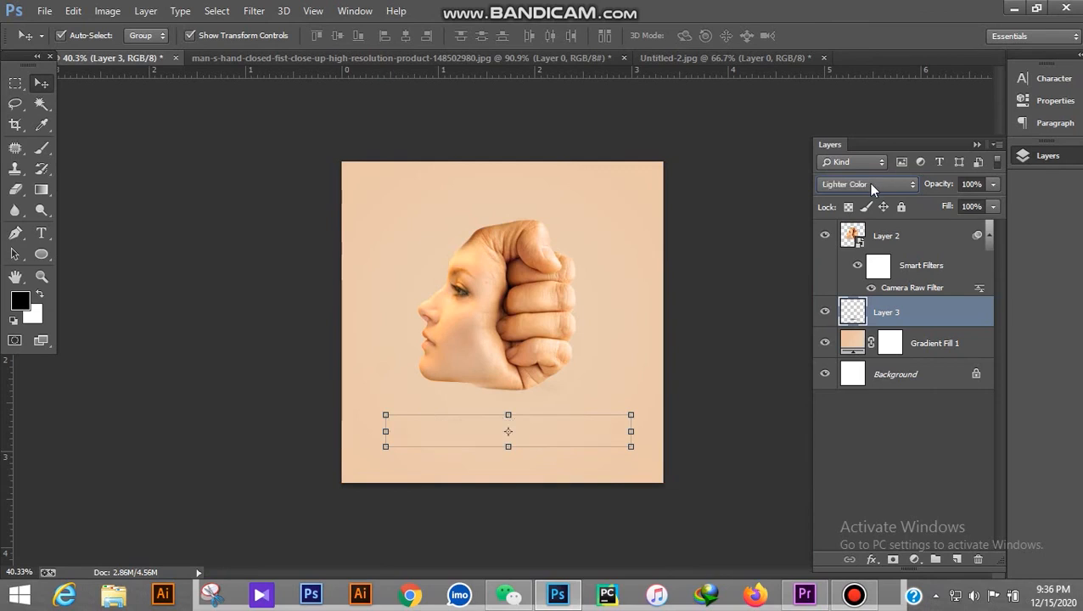
pyautogui.scroll(-2, 868, 183)
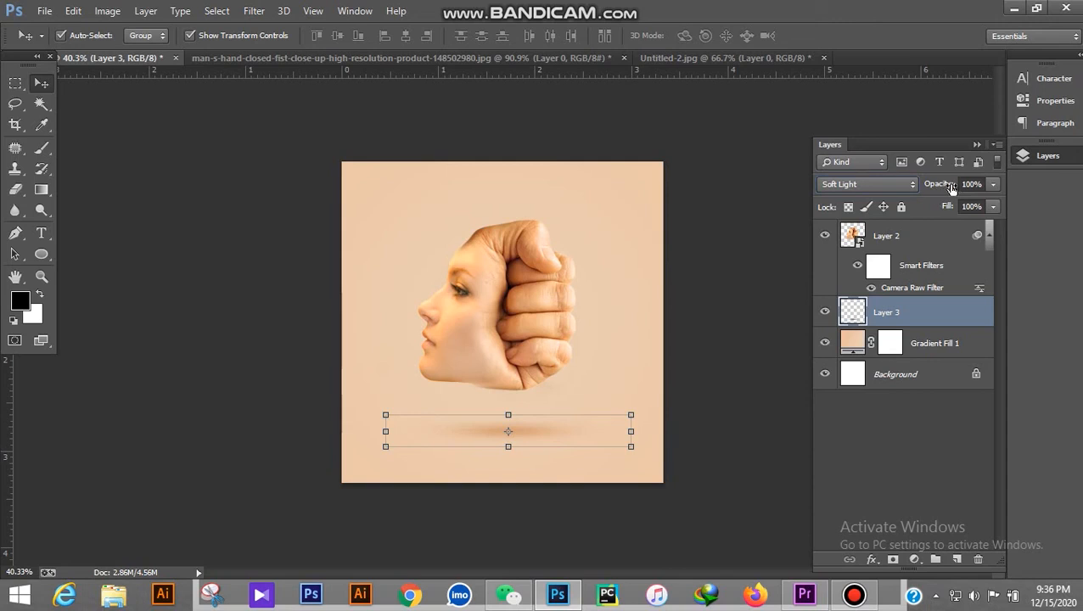
pyautogui.click(718, 343)
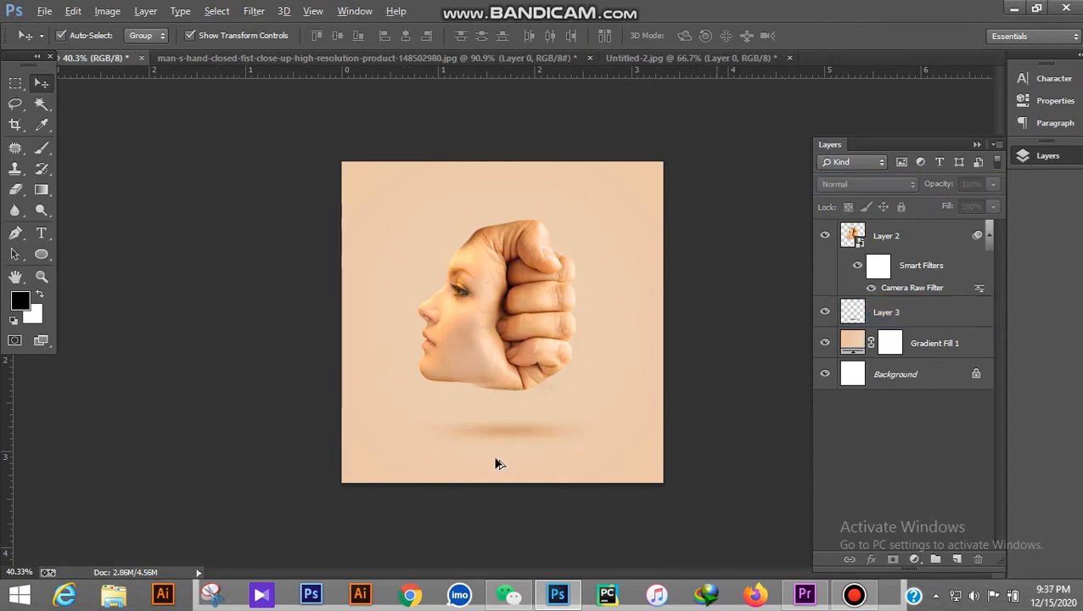
# - Scale the shadow's height to 134% and reposition it centred below the head at about X 497 px, Y 837 px
pyautogui.scroll(3, 508, 467)
pyautogui.click(531, 462)
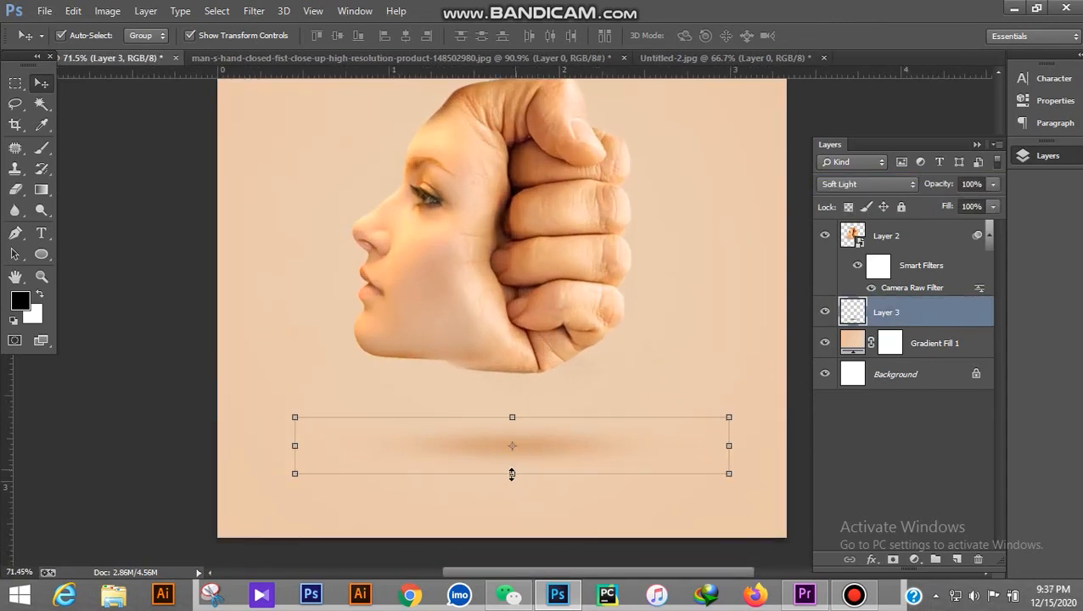
pyautogui.moveTo(510, 473); pyautogui.dragTo(533, 459)
pyautogui.moveTo(507, 401); pyautogui.dragTo(507, 425)
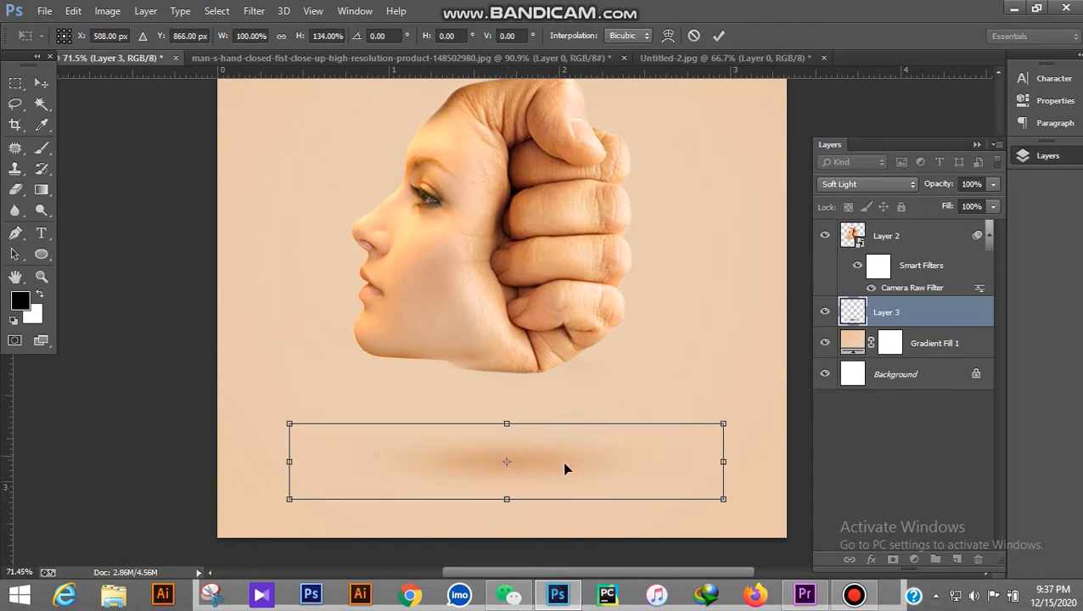
pyautogui.moveTo(562, 461); pyautogui.dragTo(558, 446)
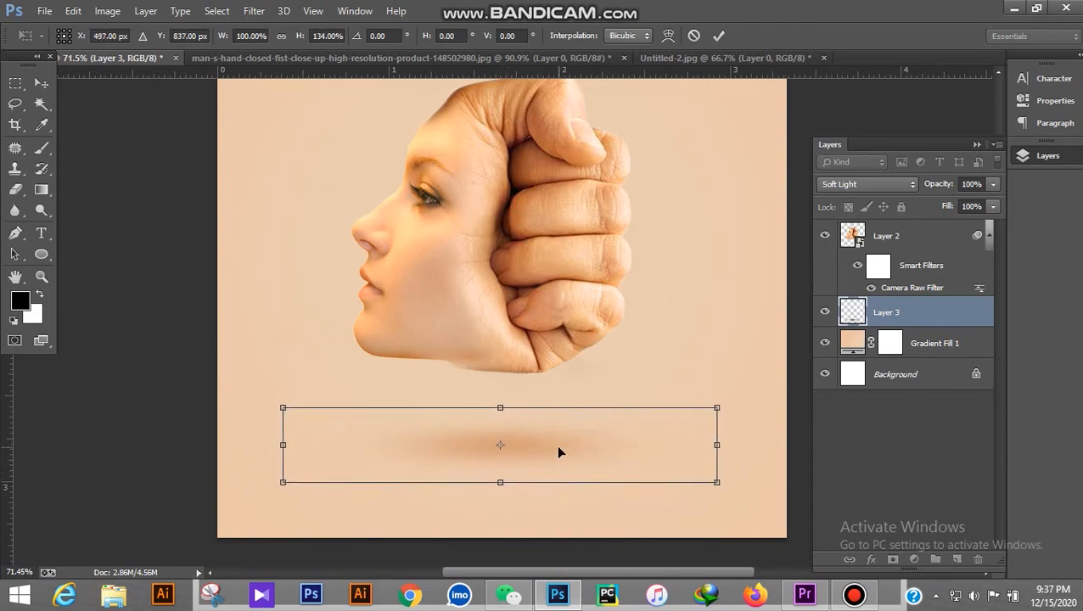
pyautogui.click(719, 36)
pyautogui.hotkey('ctrl', '-')
pyautogui.hotkey('ctrl', '-')
pyautogui.hotkey('ctrl', '-')
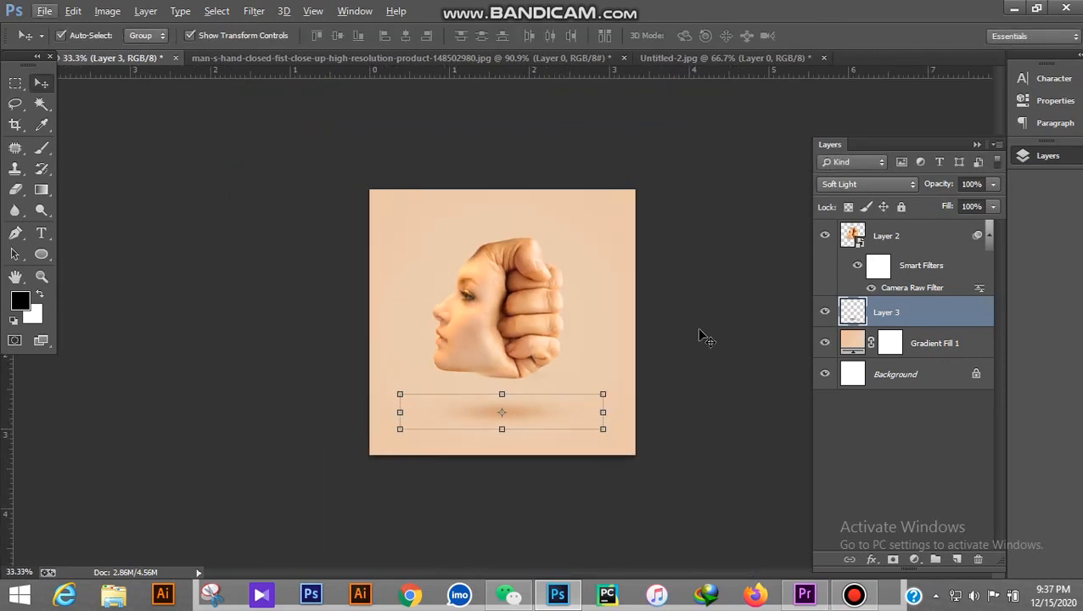
pyautogui.click(701, 336)
pyautogui.hotkey('ctrl', '+')
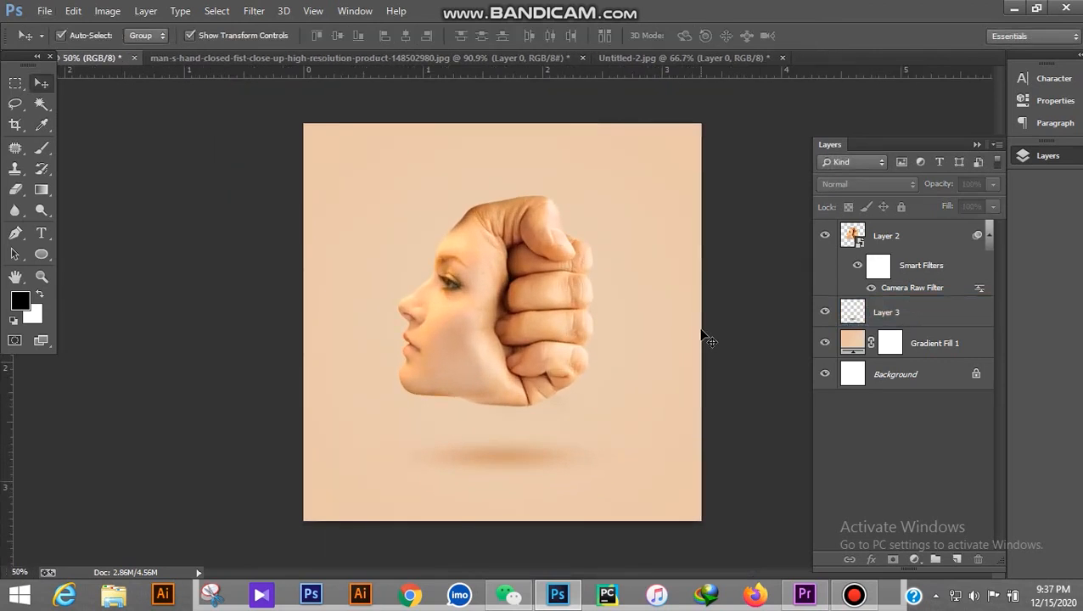
# - Set the shadow layer to Linear Burn at 35% opacity, step back through its blend modes, and move the shadow slightly further below the head
pyautogui.click(504, 458)
pyautogui.click(860, 186)
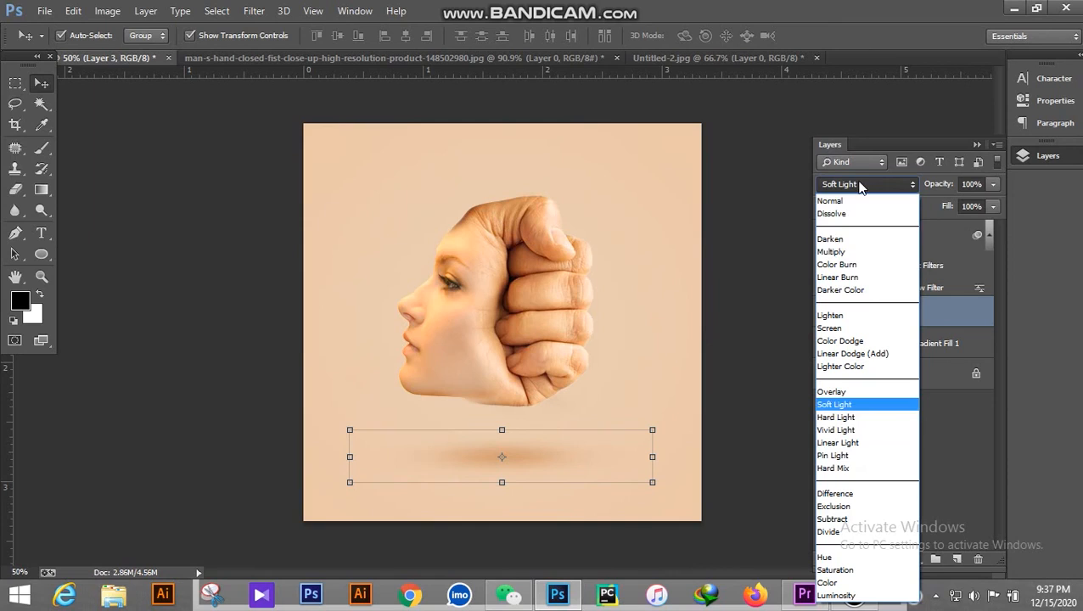
pyautogui.click(860, 277)
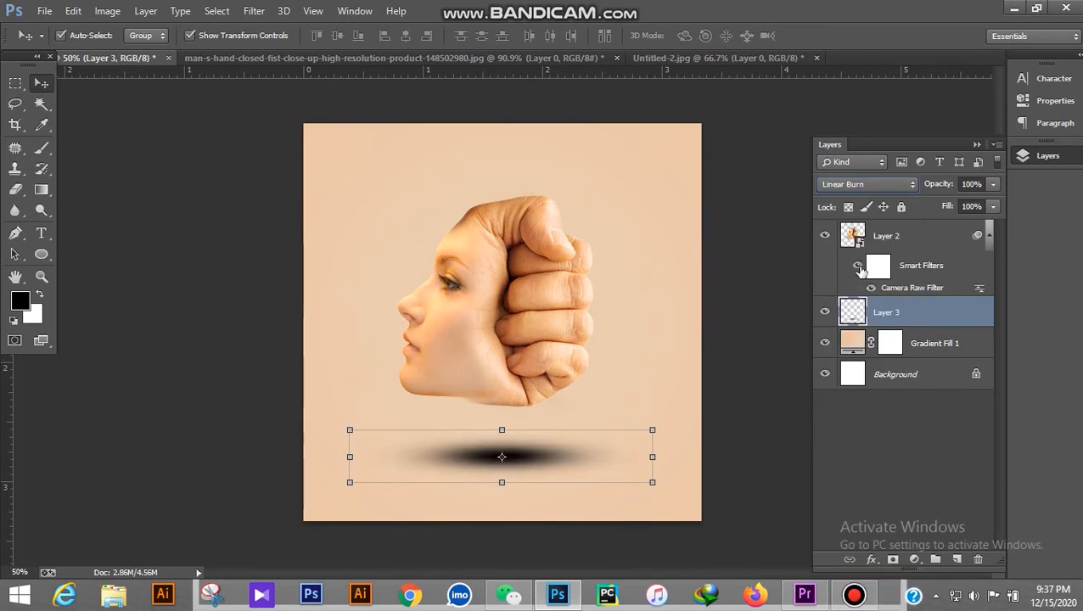
pyautogui.moveTo(951, 187); pyautogui.dragTo(880, 189)
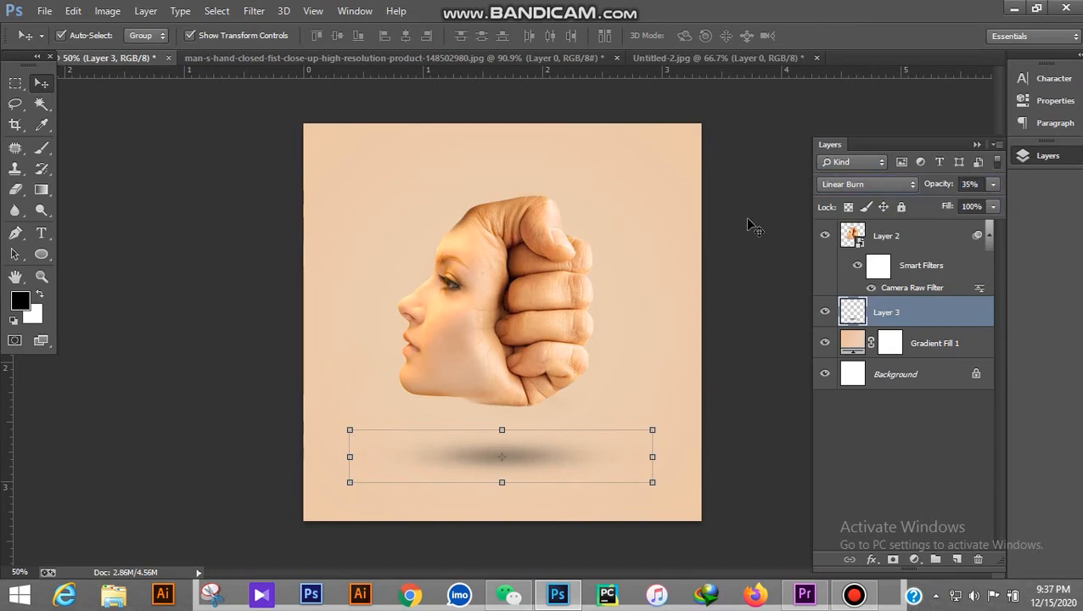
pyautogui.hotkey('shift', '-')
pyautogui.hotkey('shift', '-')
pyautogui.moveTo(532, 471)
pyautogui.mouseDown()
pyautogui.moveTo(527, 442)
pyautogui.moveTo(525, 473)
pyautogui.mouseUp()
pyautogui.click(732, 368)
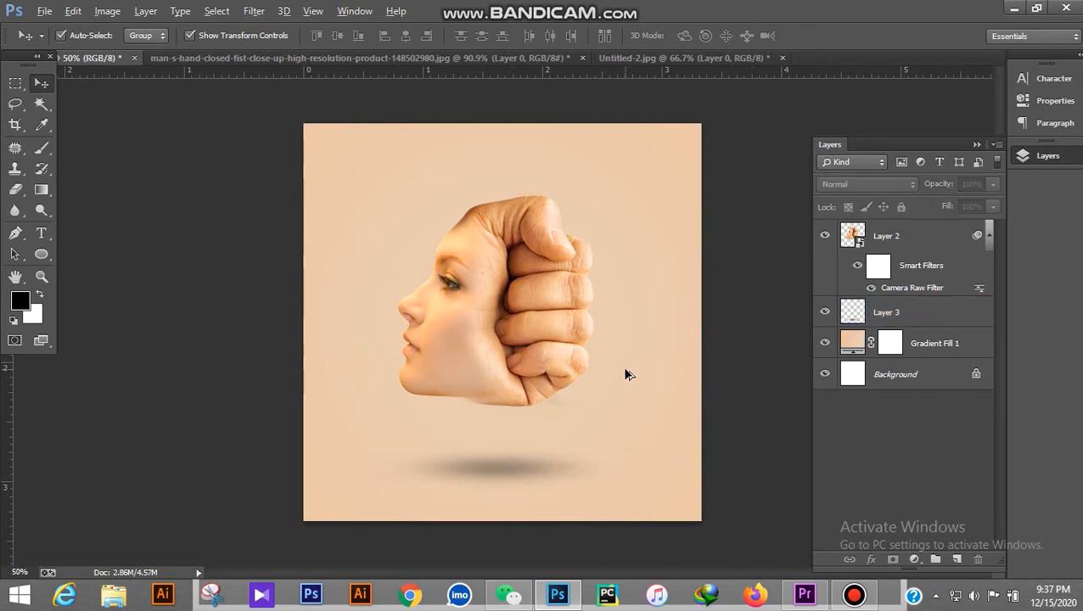
pyautogui.scroll(-7, 626, 369)
pyautogui.scroll(2, 627, 367)
# - Add a drop shadow to the head-and-fist layer with a size of 128 px
pyautogui.click(563, 291)
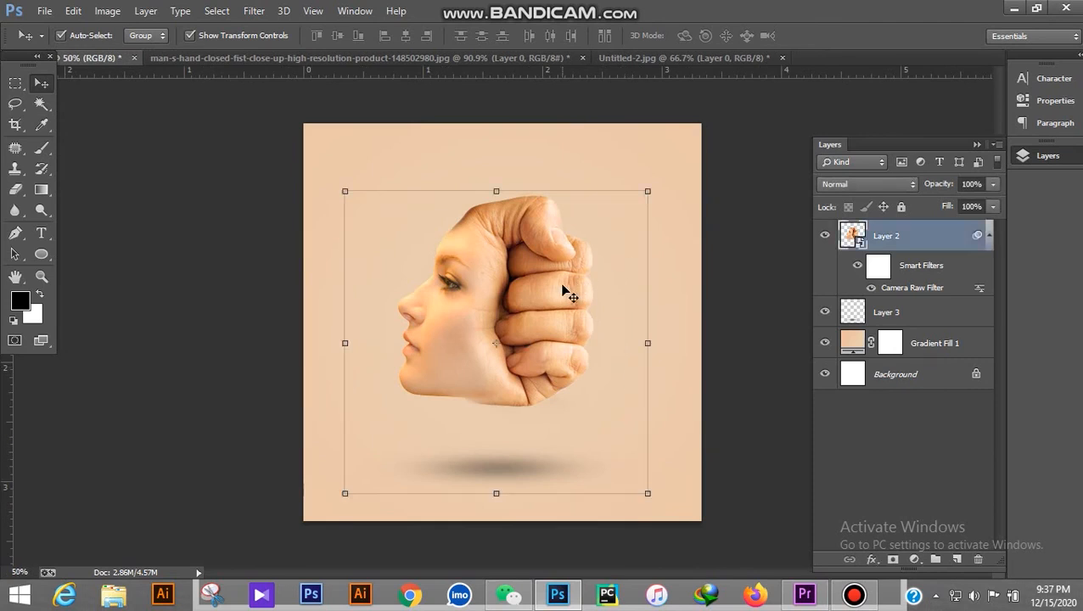
pyautogui.doubleClick(939, 242)
pyautogui.moveTo(628, 209); pyautogui.dragTo(906, 39)
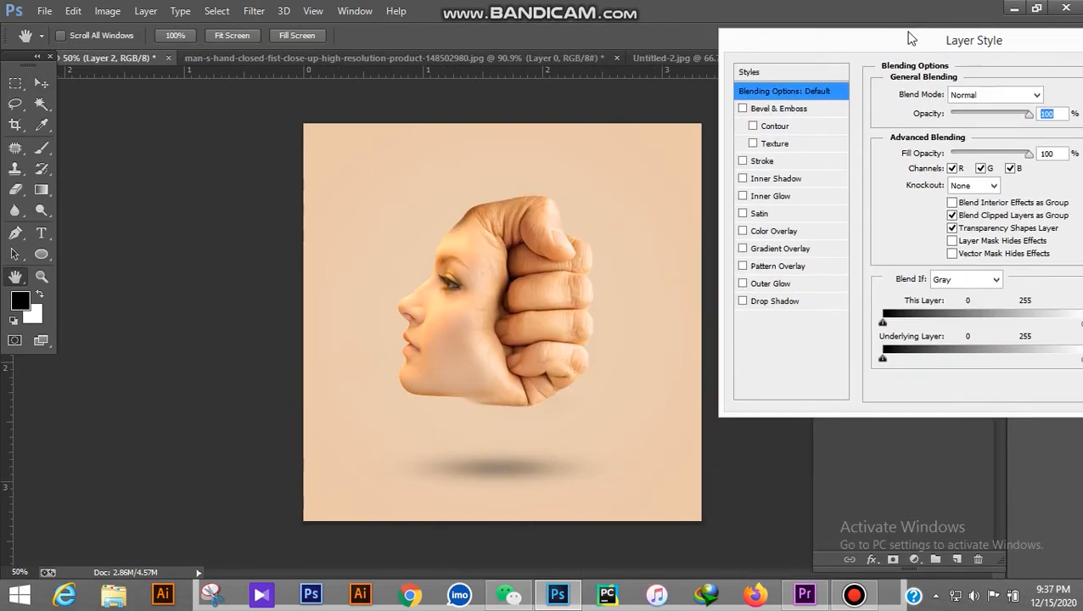
pyautogui.click(779, 295)
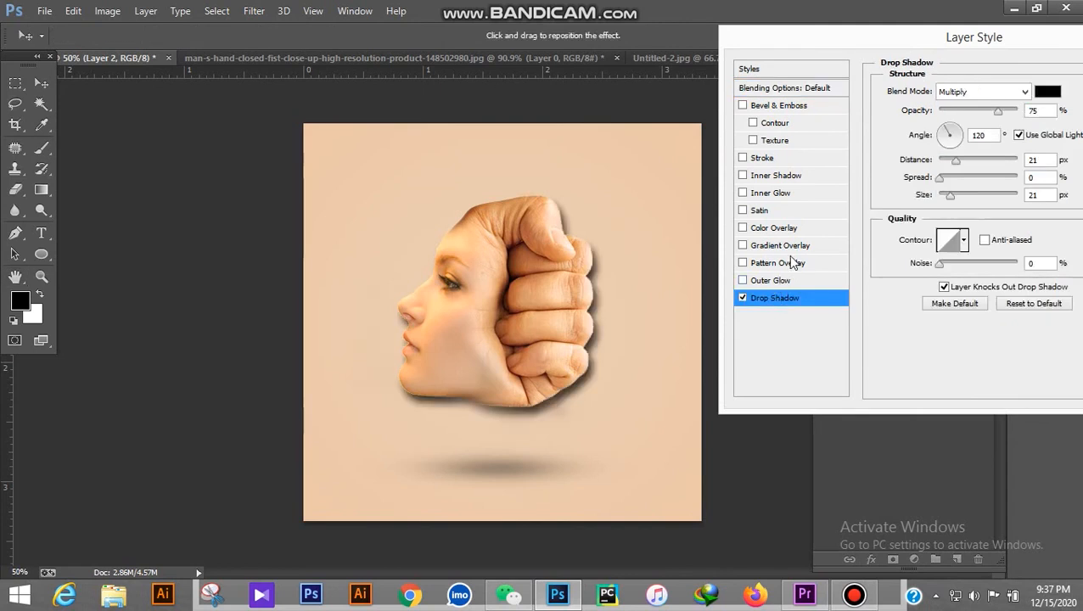
pyautogui.moveTo(951, 196); pyautogui.dragTo(980, 192)
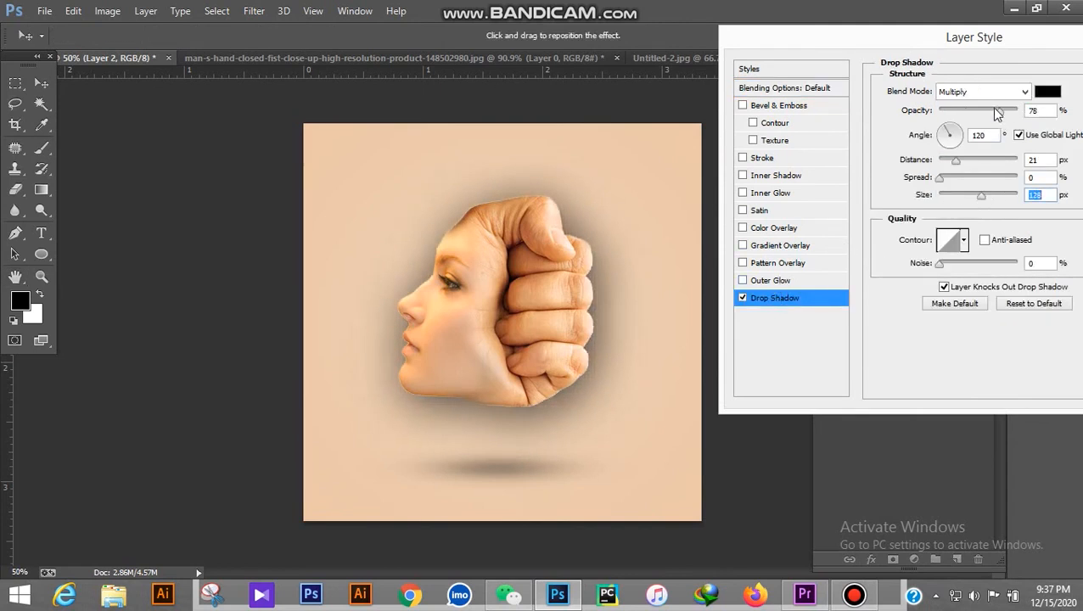
# - Set the drop shadow's opacity to 18%, angle to -11° and distance to 19 px, and apply the layer style
pyautogui.moveTo(997, 112); pyautogui.dragTo(951, 118)
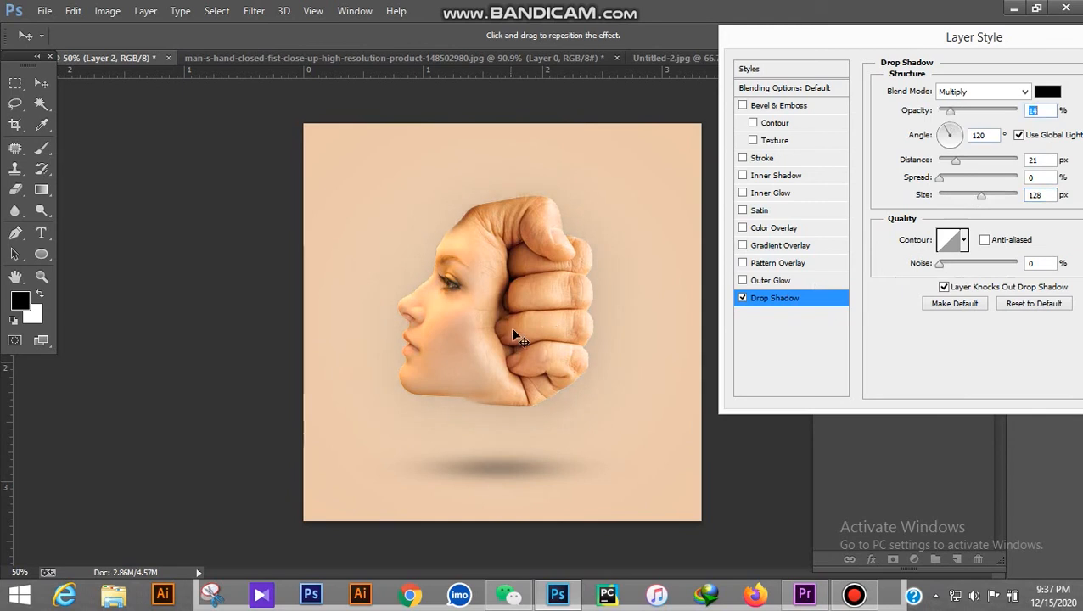
pyautogui.moveTo(510, 327)
pyautogui.mouseDown()
pyautogui.moveTo(497, 316)
pyautogui.moveTo(498, 325)
pyautogui.mouseUp()
pyautogui.moveTo(950, 111); pyautogui.dragTo(953, 112)
pyautogui.moveTo(955, 49); pyautogui.dragTo(852, 87)
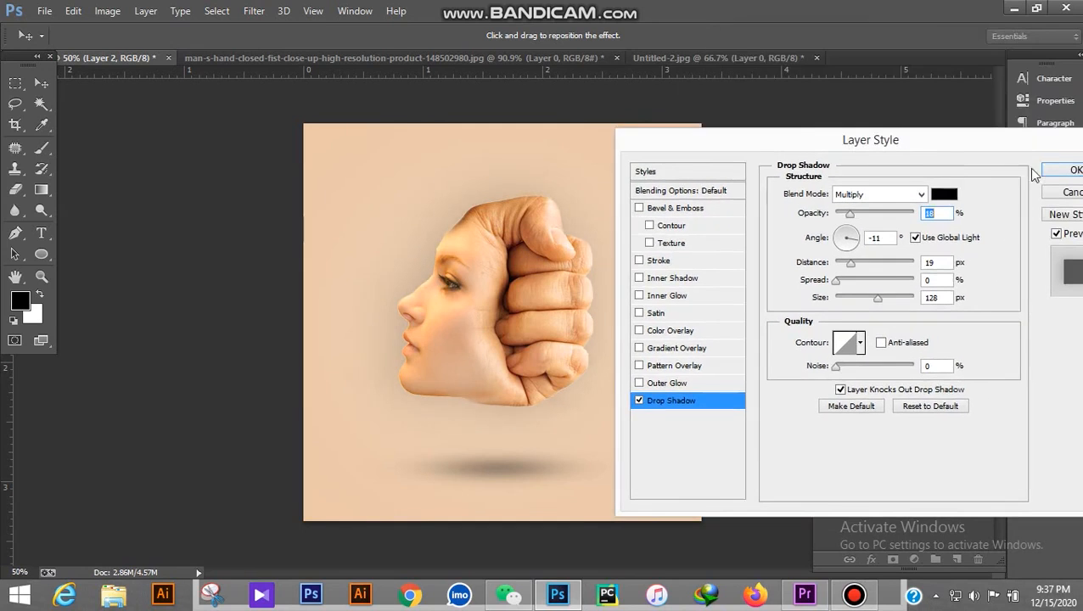
pyautogui.click(1057, 172)
# - Stamp all visible layers into a new merged layer at the top of the stack
pyautogui.click(40, 277)
pyautogui.scroll(-5, 418, 307)
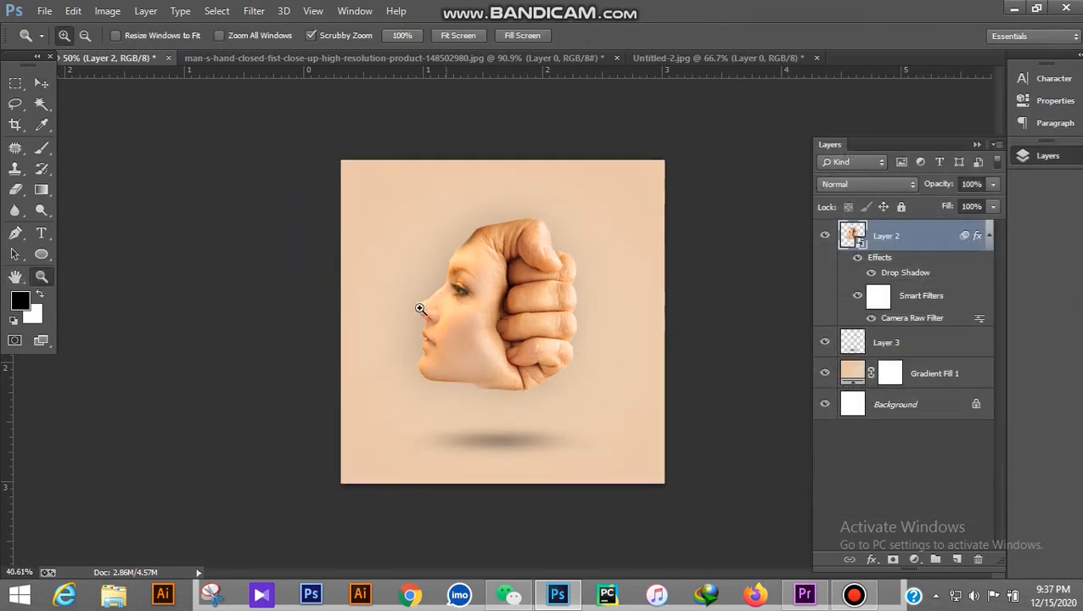
pyautogui.scroll(5, 515, 314)
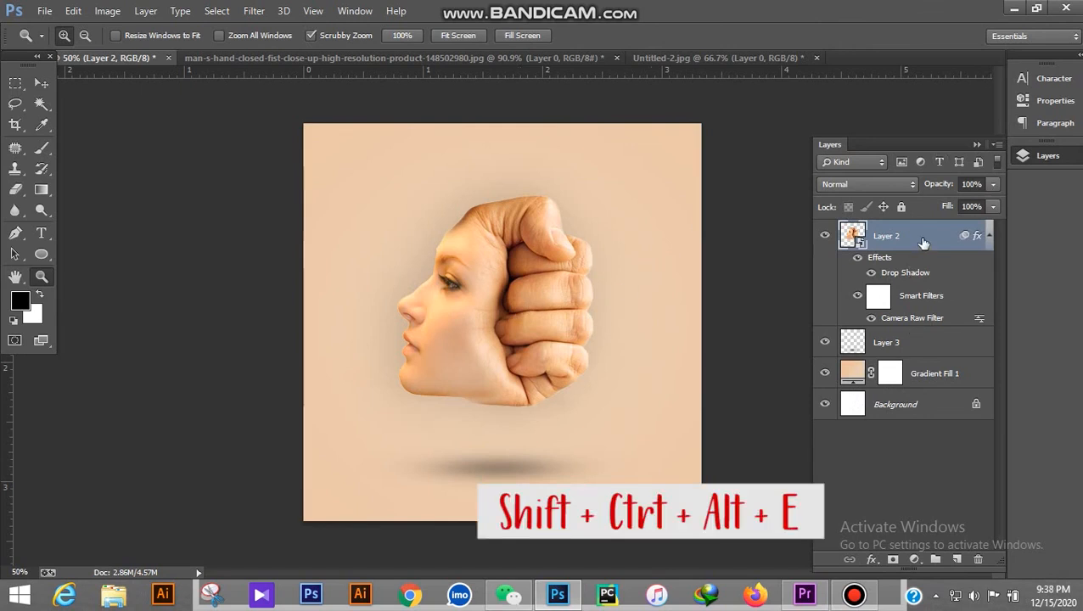
pyautogui.hotkey('shift', 'ctrl', 'alt', 'e')
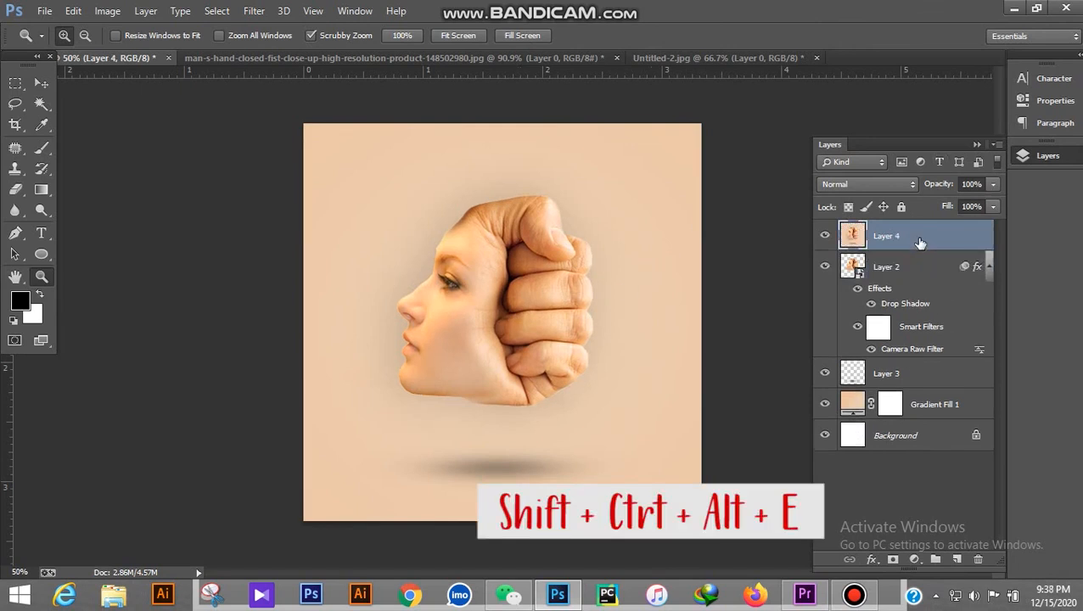
# - Open the merged layer in Color Efex Pro 4 and preview the Classical Soft Focus, Color Stylizer and B/W Conversion filters
pyautogui.click(254, 10)
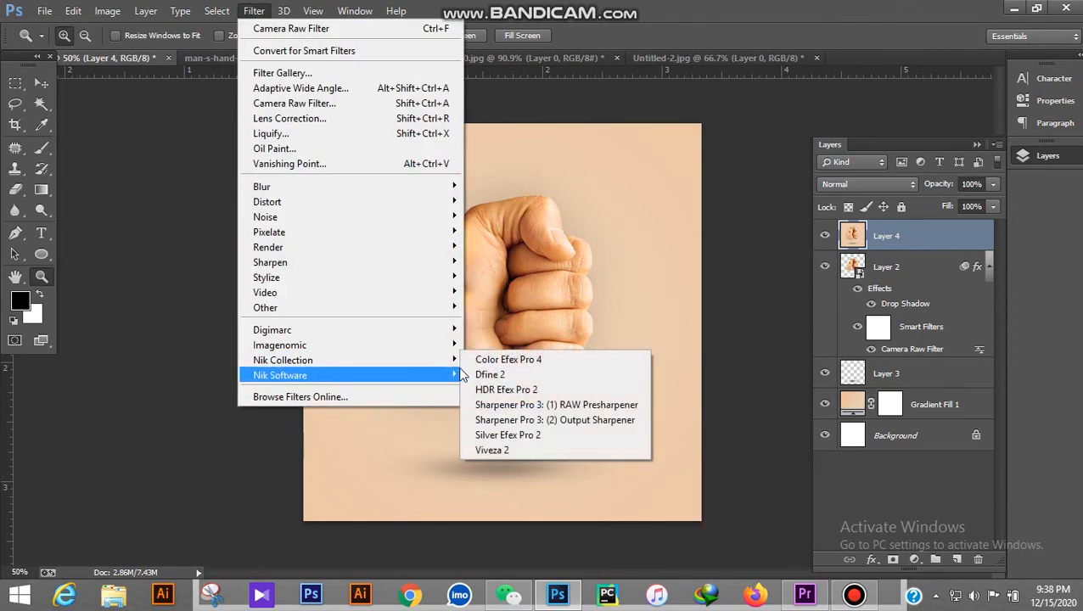
pyautogui.click(505, 360)
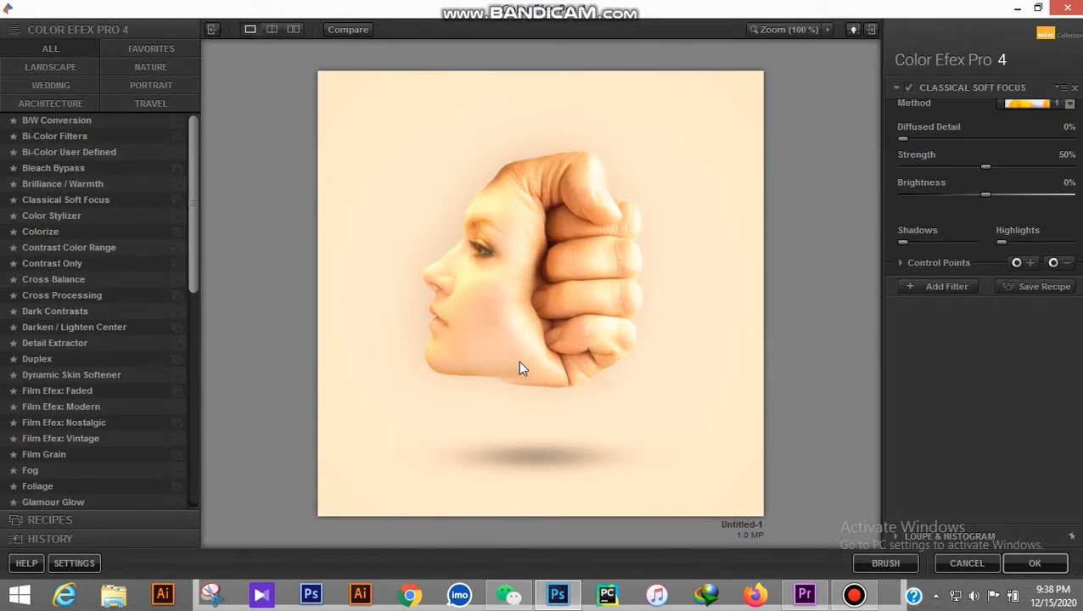
pyautogui.click(87, 200)
pyautogui.click(85, 217)
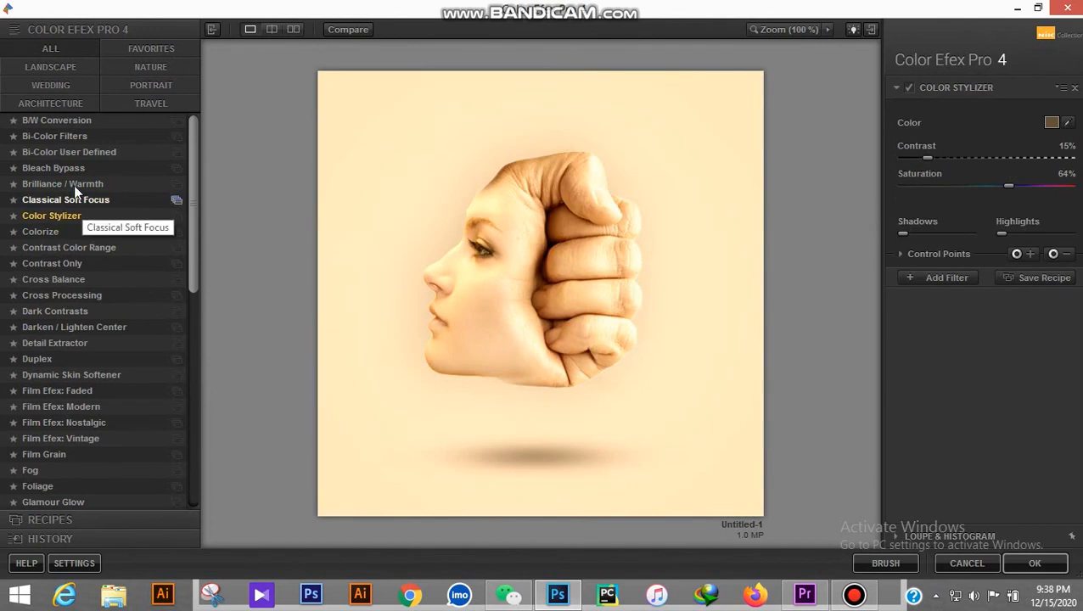
pyautogui.click(107, 120)
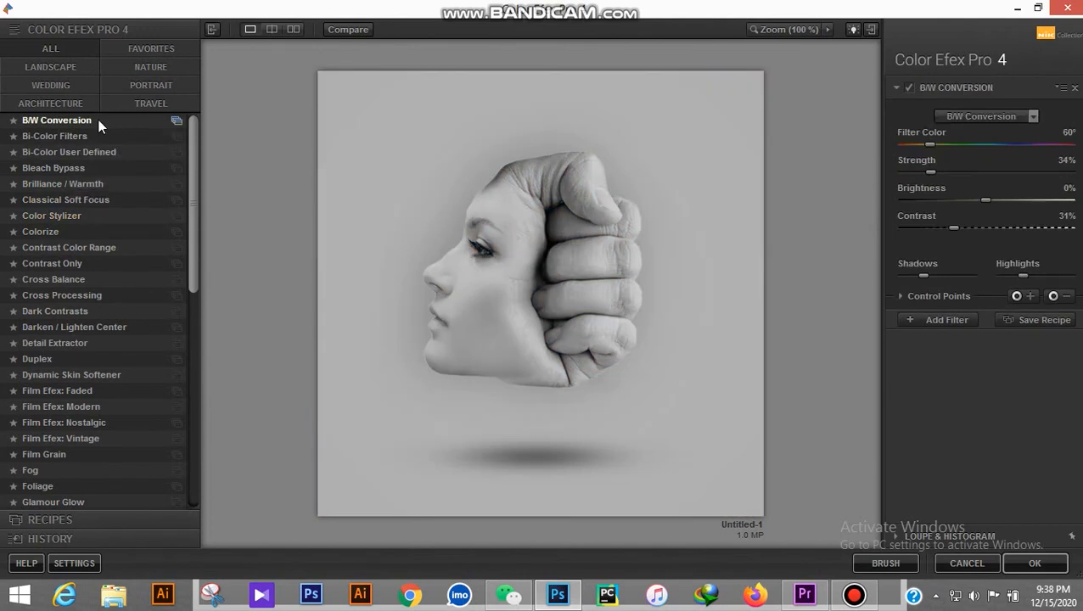
# - Apply Bi-Color Filters with 18% opacity, 35% blend, 172° rotation, raised shadow protection and highlights at 35%
pyautogui.click(82, 136)
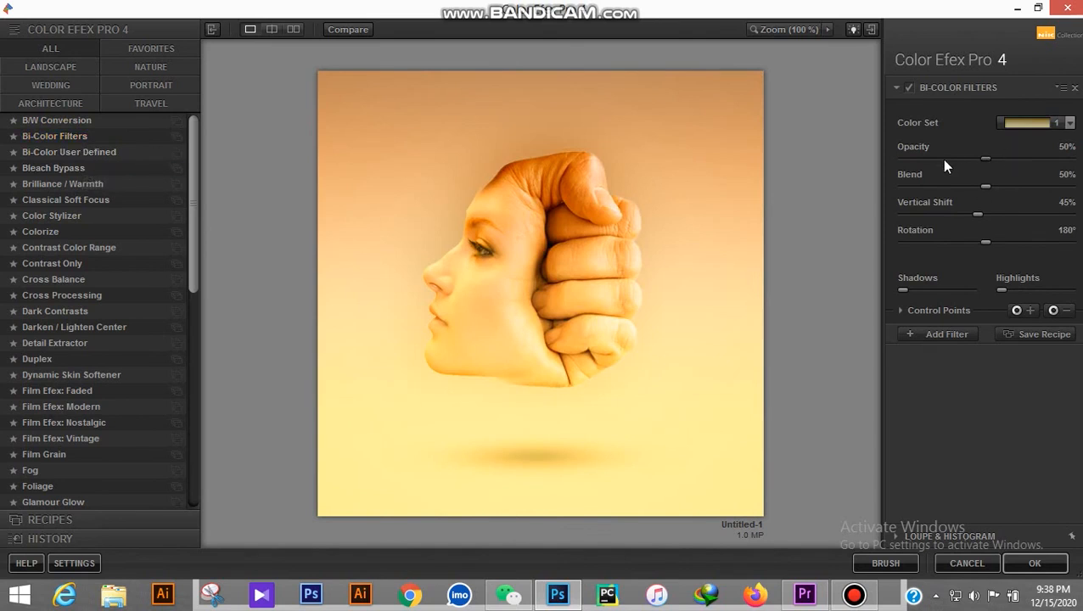
pyautogui.moveTo(968, 159); pyautogui.dragTo(931, 158)
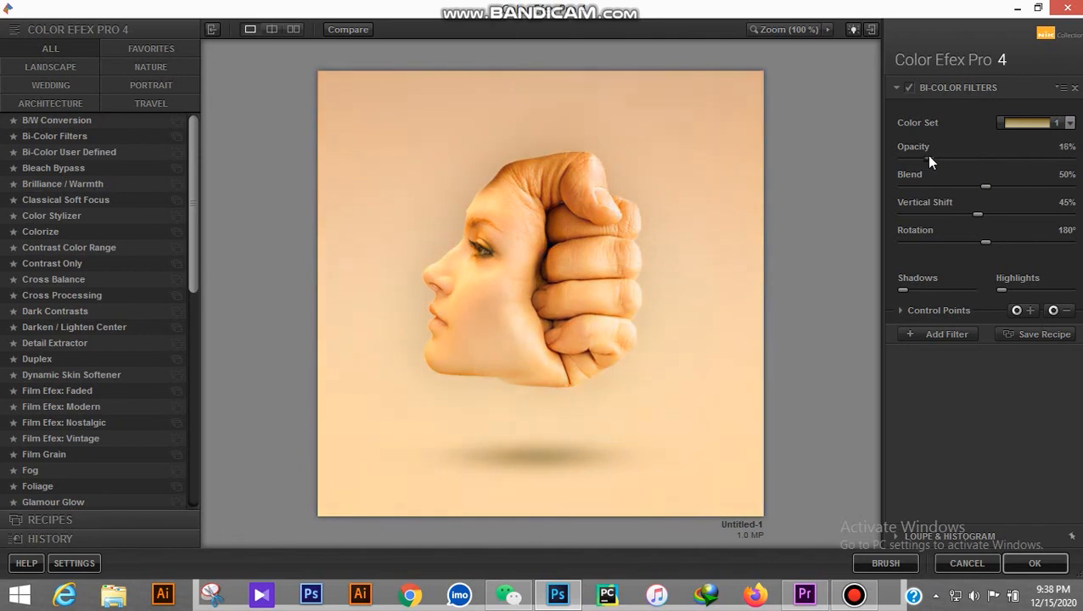
pyautogui.moveTo(984, 186); pyautogui.dragTo(984, 242)
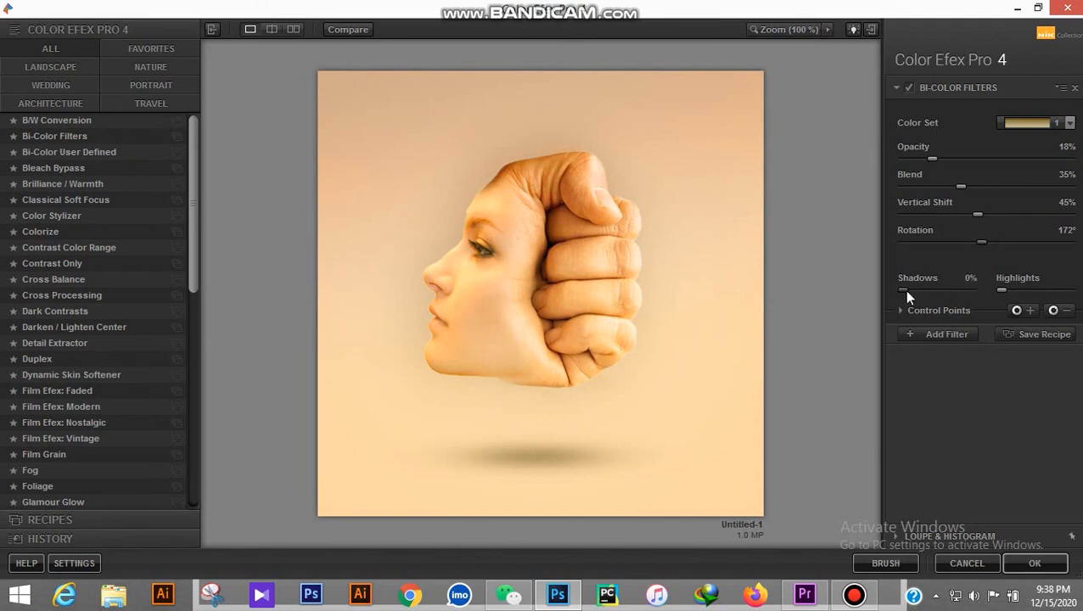
pyautogui.moveTo(942, 294); pyautogui.dragTo(921, 312)
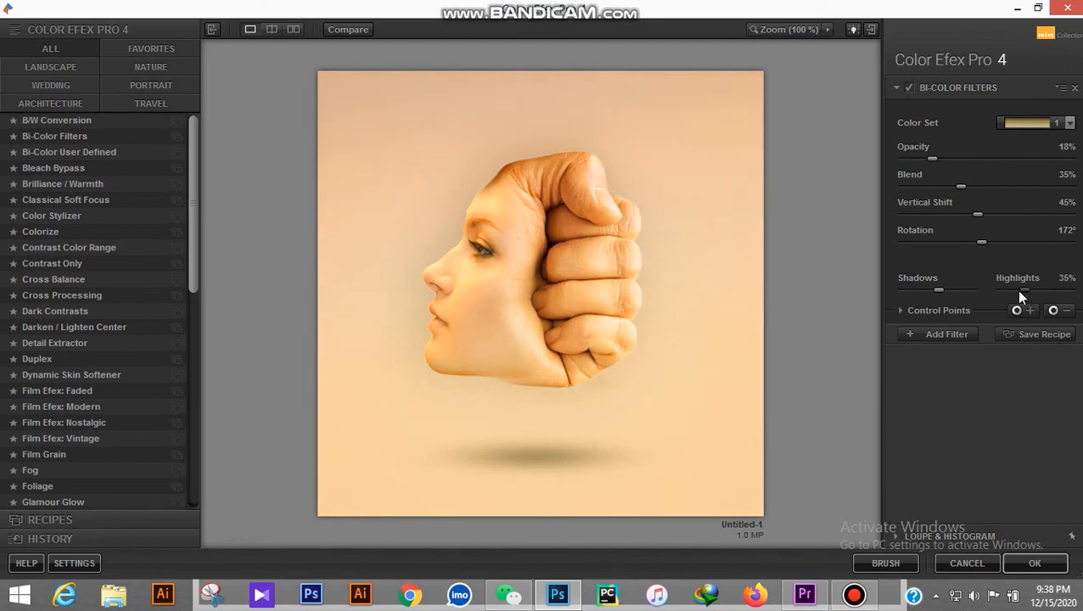
pyautogui.click(1034, 563)
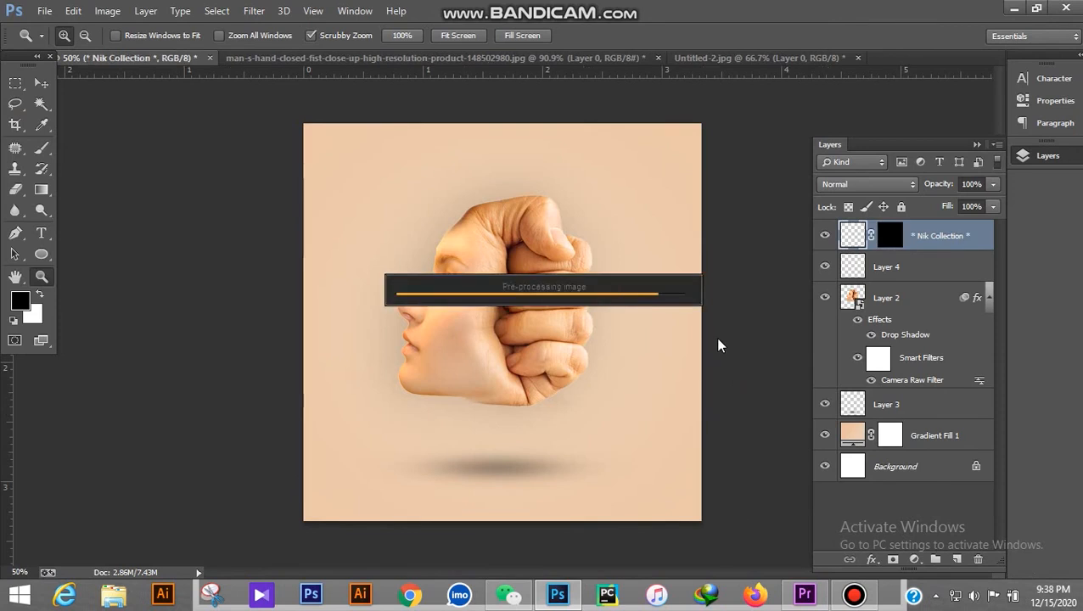
# - Toggle the colour-filtered layer off and on to compare the composite before and after the grade
pyautogui.scroll(-2, 555, 371)
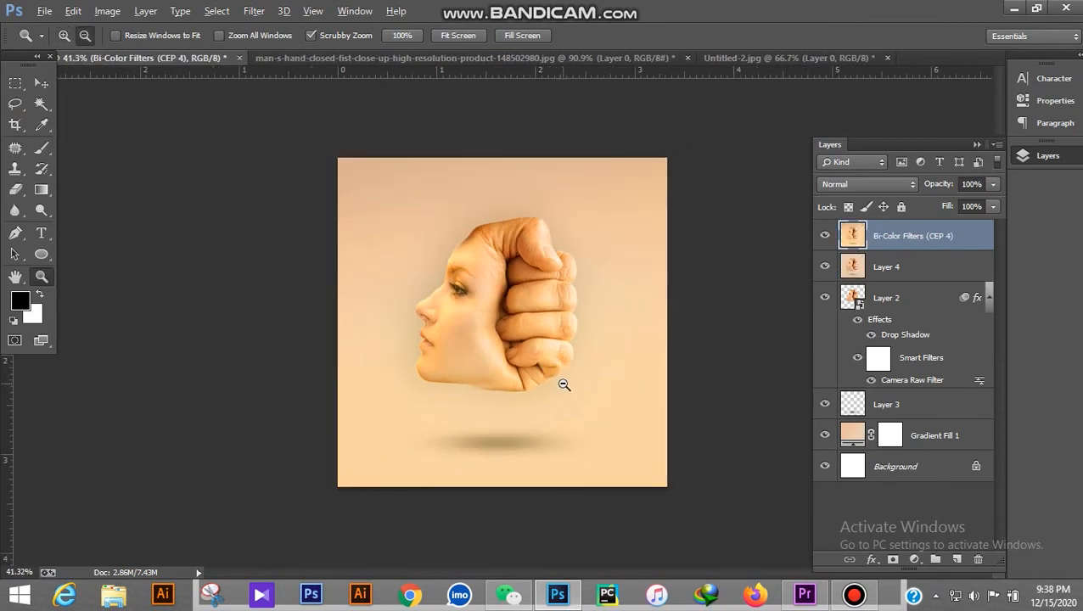
pyautogui.scroll(1, 564, 385)
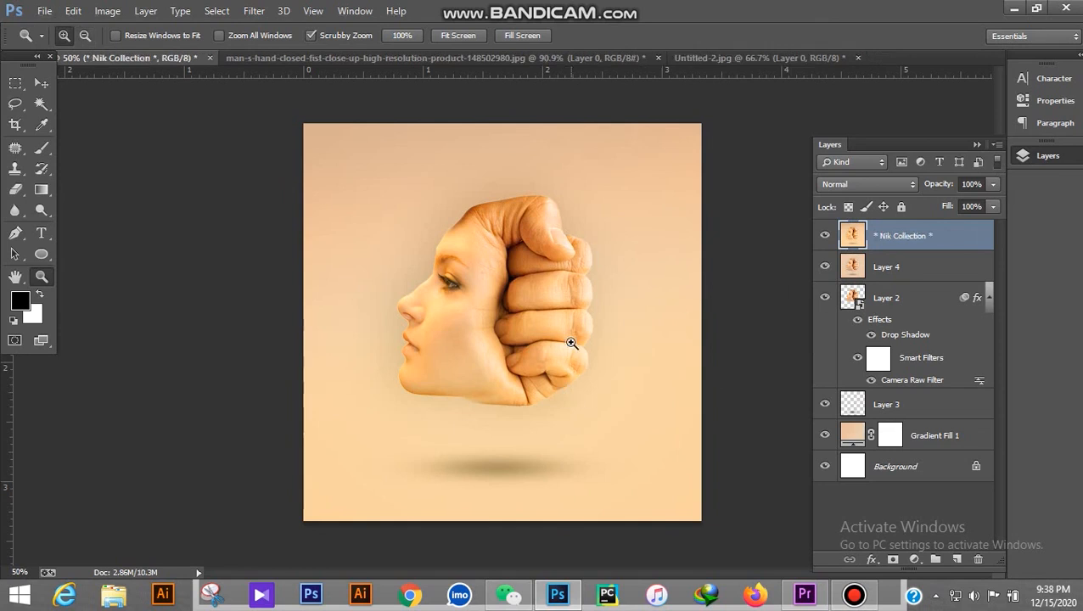
pyautogui.scroll(-1, 572, 342)
pyautogui.click(826, 238)
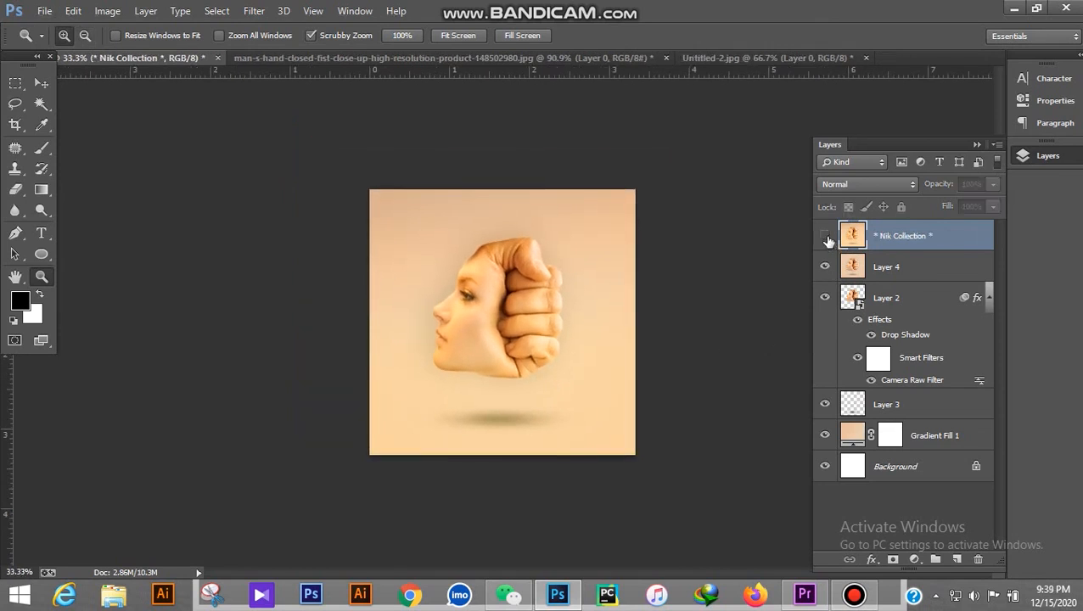
pyautogui.click(825, 239)
pyautogui.scroll(1, 578, 300)
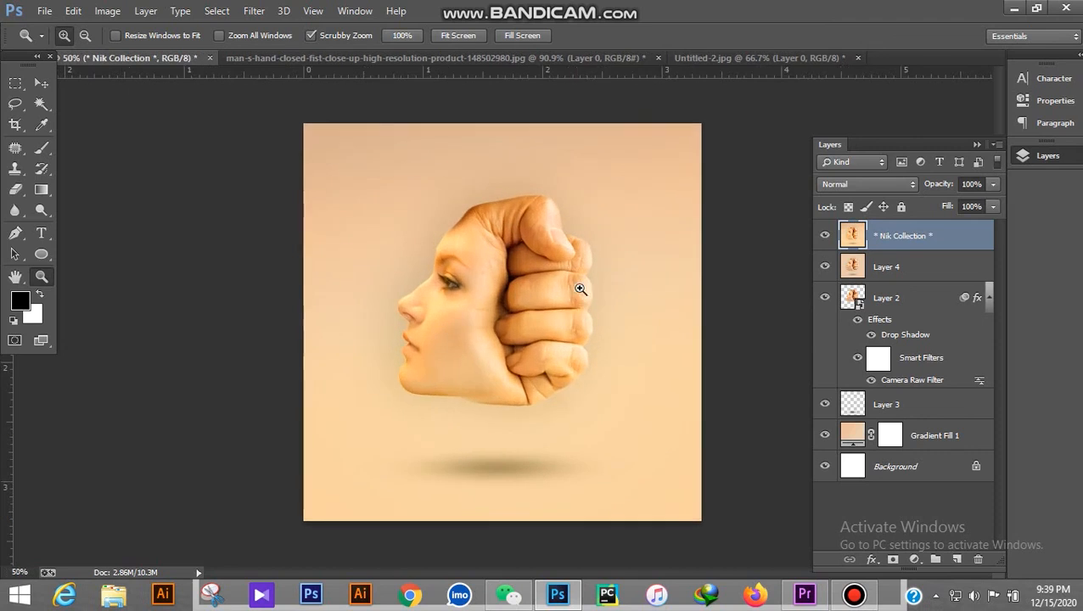
# - Cycle through the screen modes to review the finished composite, ending in the standard view
pyautogui.scroll(-1, 574, 299)
pyautogui.scroll(1, 572, 298)
pyautogui.press('f')
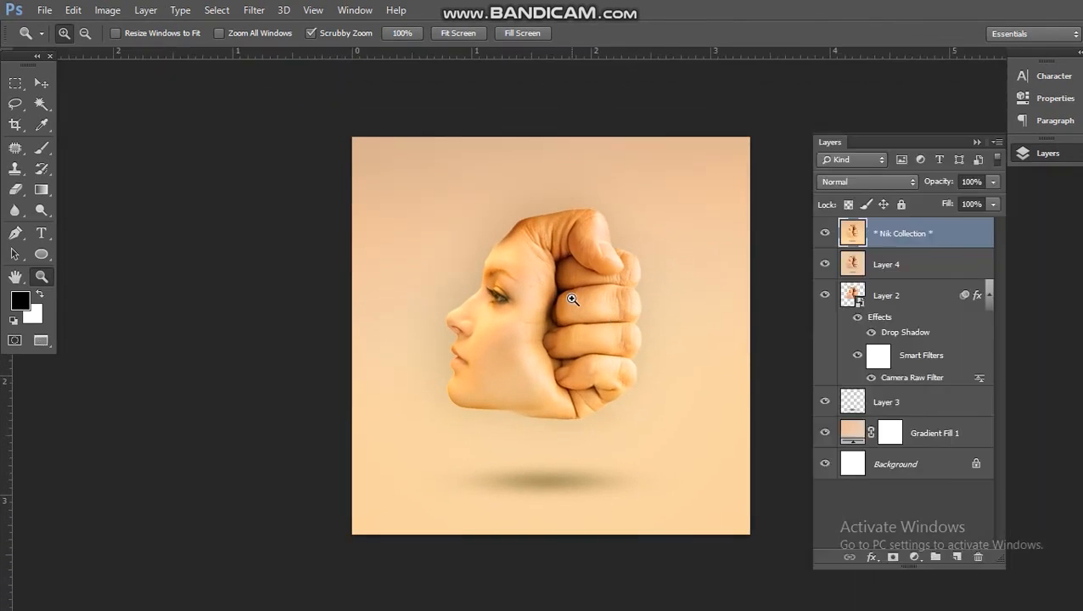
pyautogui.press('f')
pyautogui.scroll(1, 572, 299)
pyautogui.press('f')
pyautogui.scroll(-3, 587, 307)
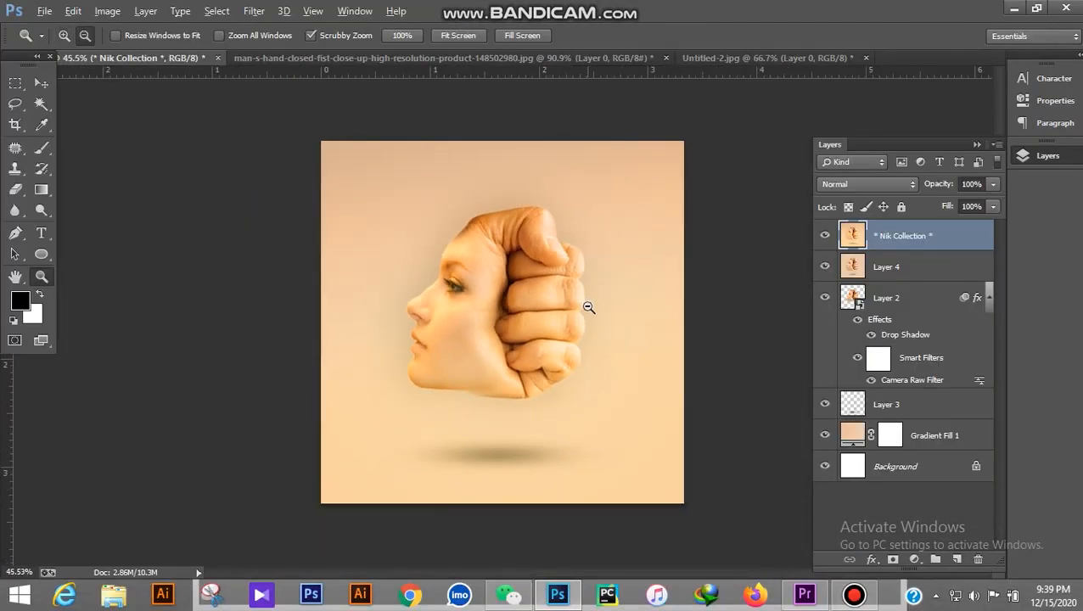